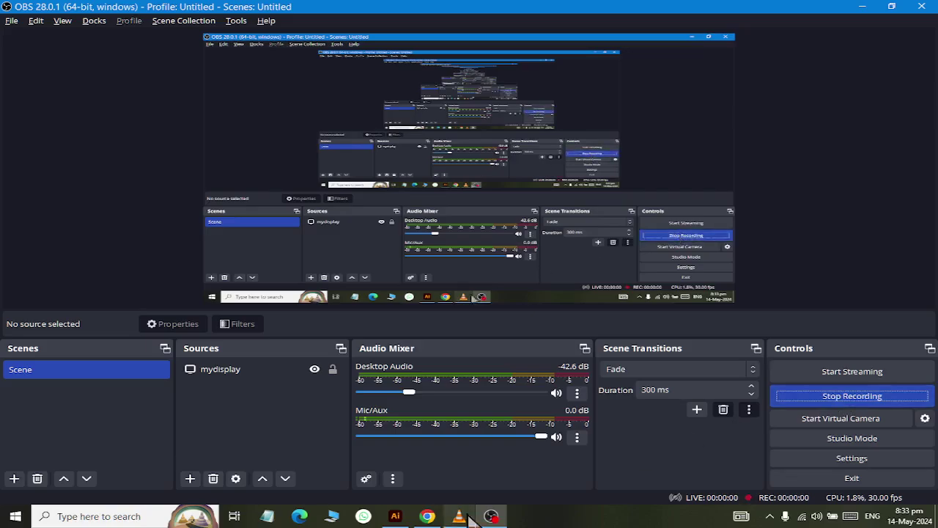
# Start the OBS screen recording, with Illustrator's blank untitled artboard showing.
pyautogui.click(395, 516)
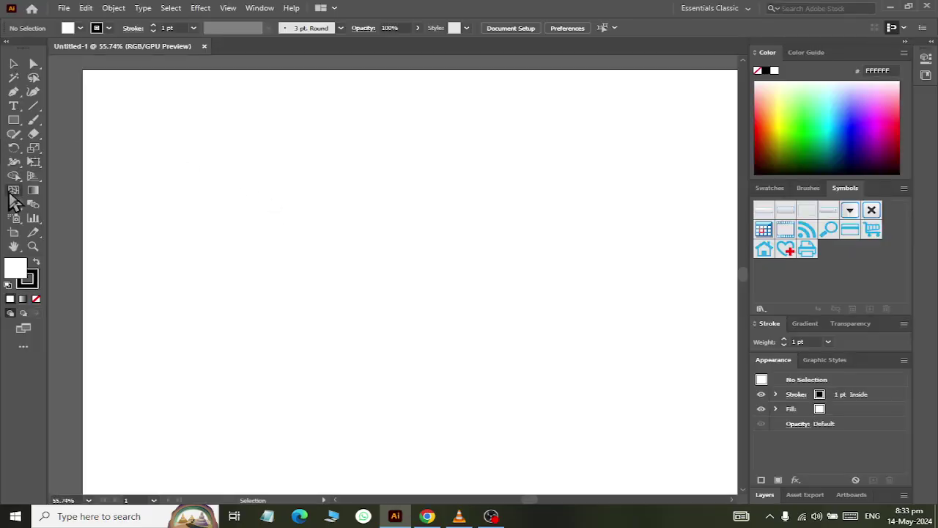
# Add a 'PEN TOOL' title, enlarge it to about 132 pt and move it to the artboard top.
pyautogui.click(434, 162)
pyautogui.write('PEN TOOL')
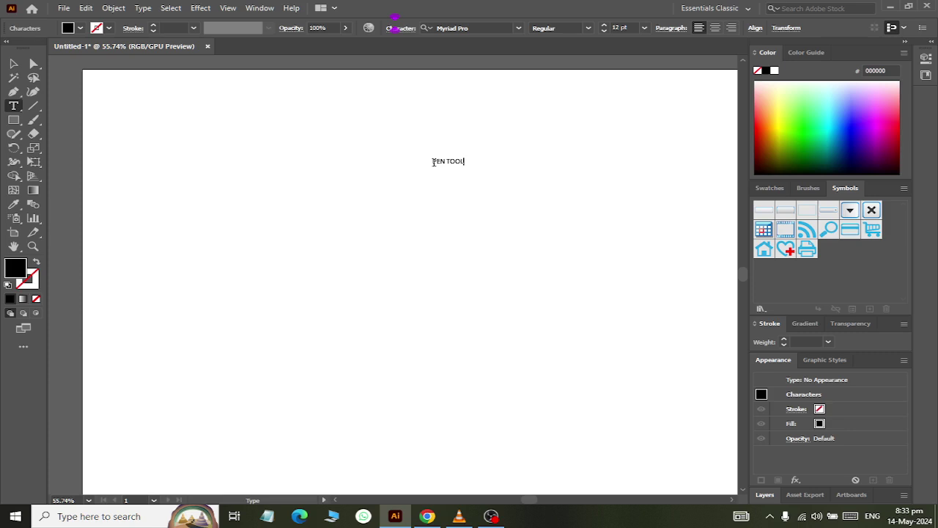
pyautogui.click(15, 64)
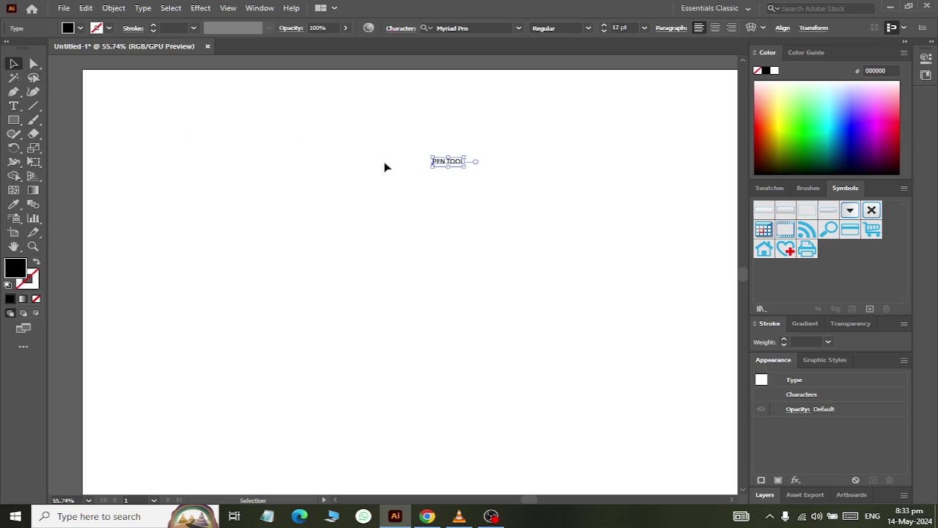
pyautogui.moveTo(445, 172)
pyautogui.mouseDown()
pyautogui.moveTo(438, 209)
pyautogui.moveTo(428, 110)
pyautogui.mouseUp()
pyautogui.click(339, 201)
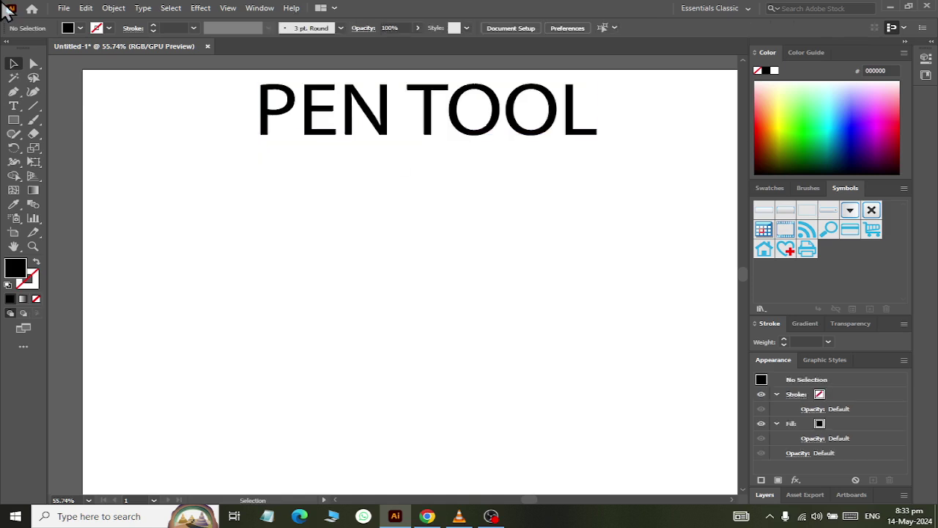
pyautogui.click(14, 92)
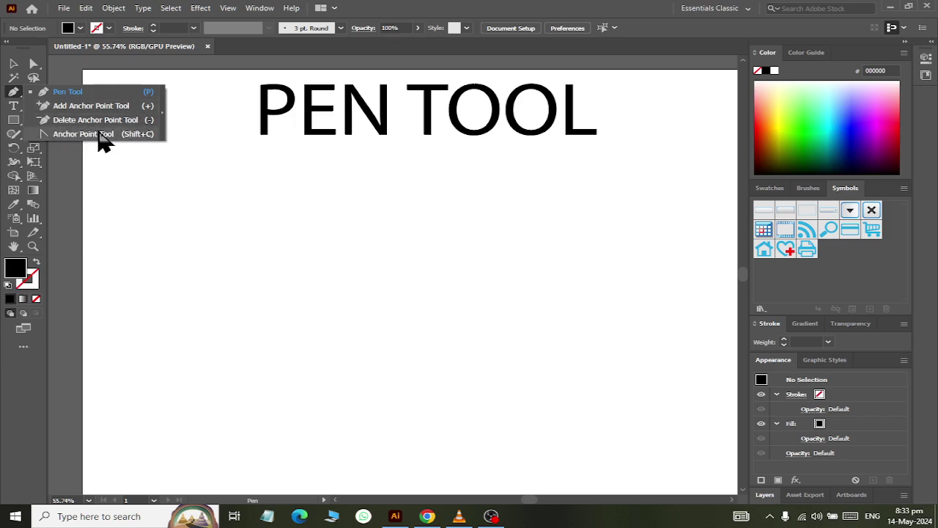
# Look through the Pen tool's drawing modes and settle on the standard Pen tool.
pyautogui.click(17, 94)
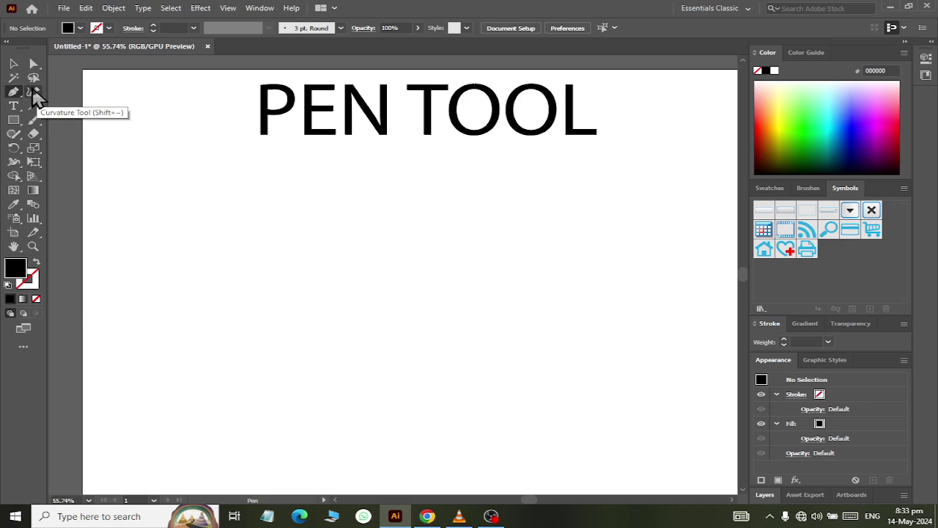
pyautogui.click(33, 94)
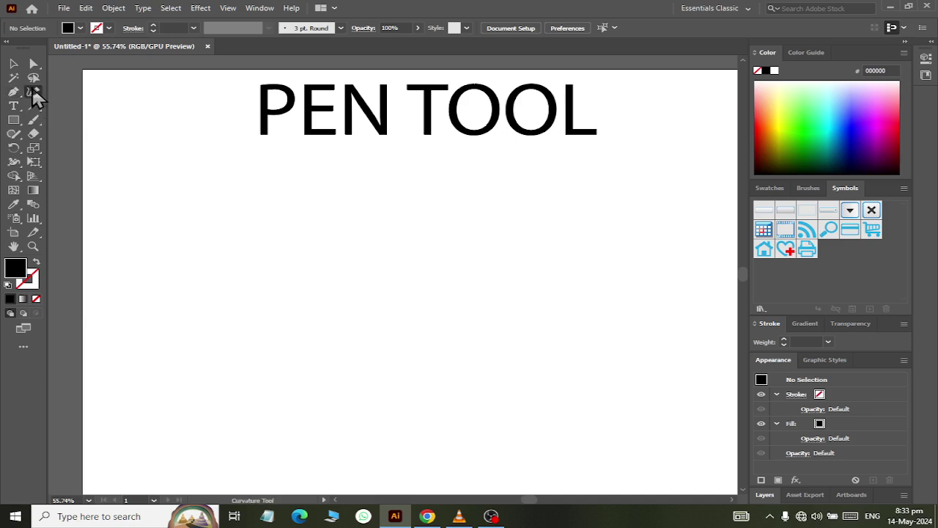
pyautogui.click(13, 92)
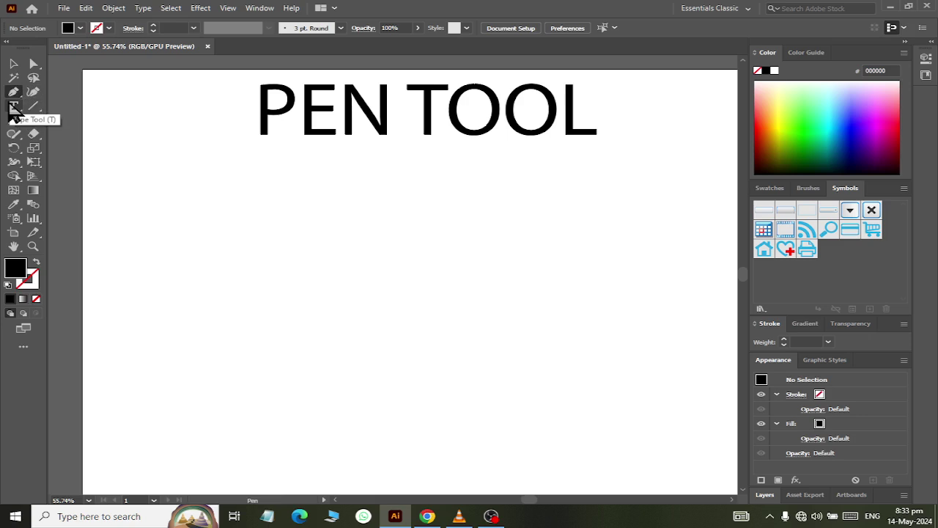
pyautogui.moveTo(12, 92); pyautogui.dragTo(53, 99)
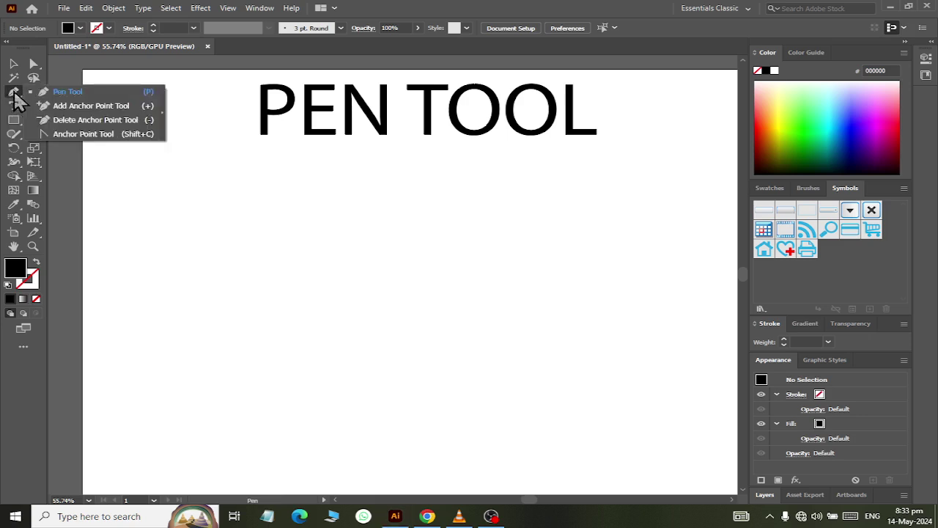
pyautogui.click(49, 95)
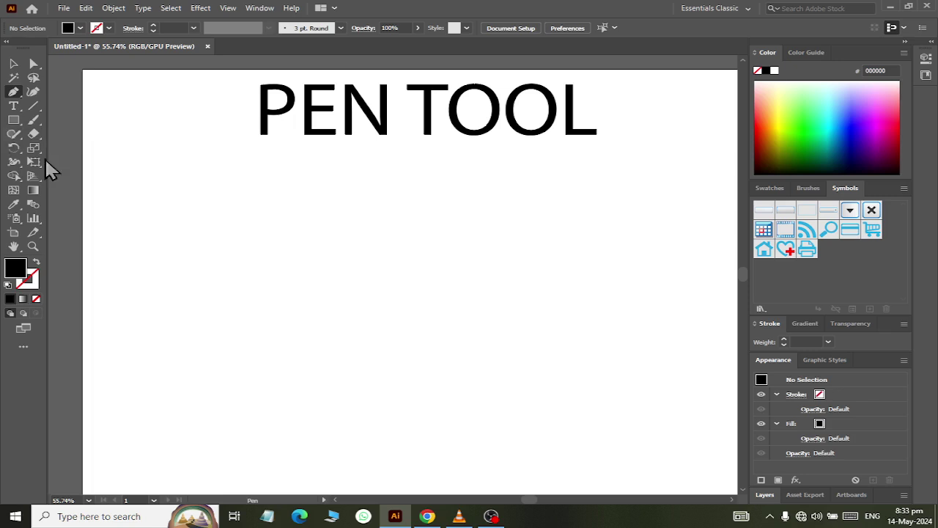
# Draw a closed right-triangle path below the title on the left.
pyautogui.click(161, 196)
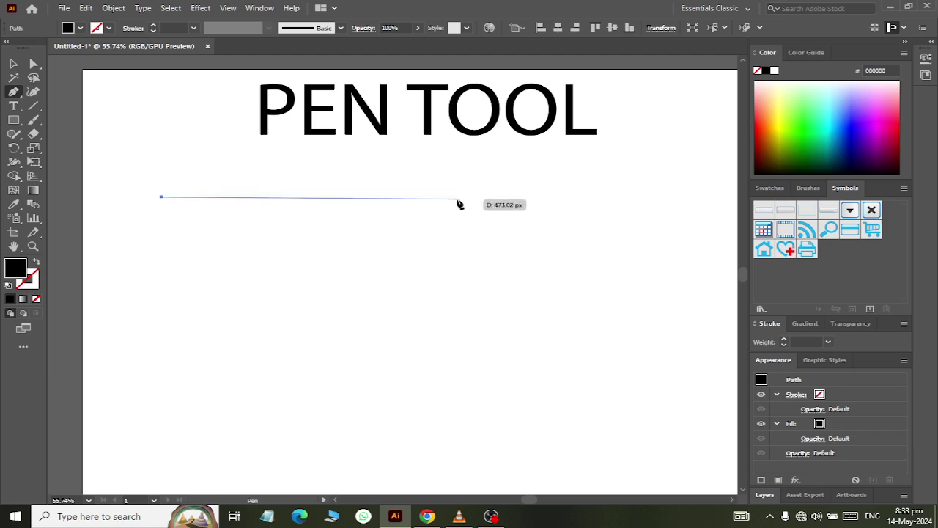
pyautogui.click(299, 198)
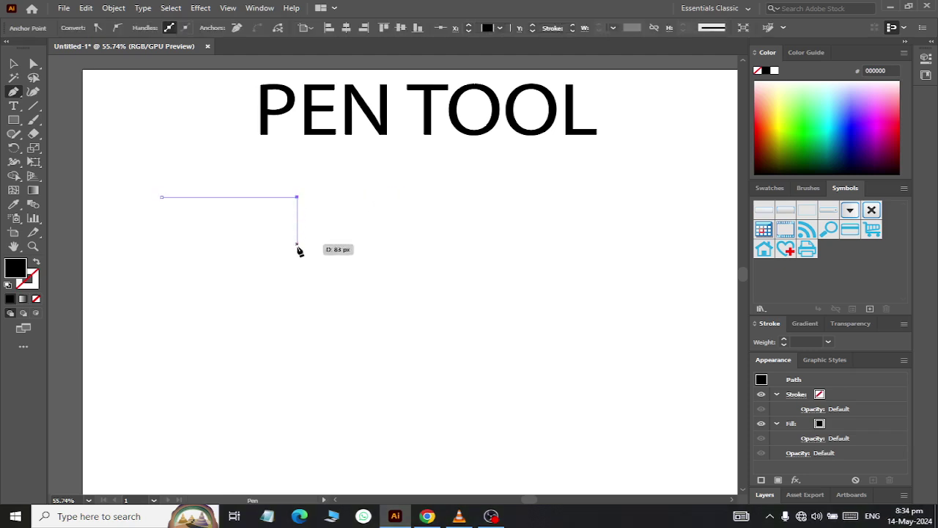
pyautogui.click(297, 305)
pyautogui.click(297, 303)
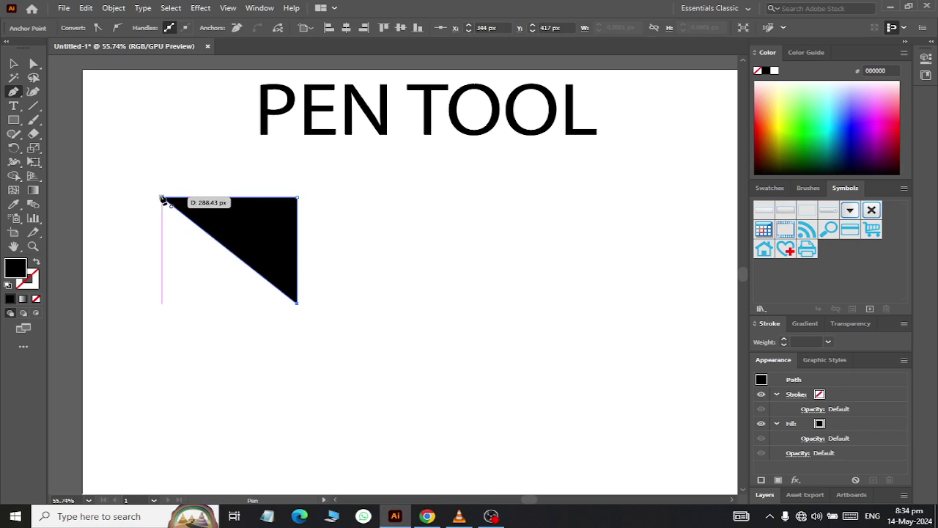
pyautogui.click(162, 198)
# Give the triangle a 1 pt blue stroke and no fill.
pyautogui.click(14, 64)
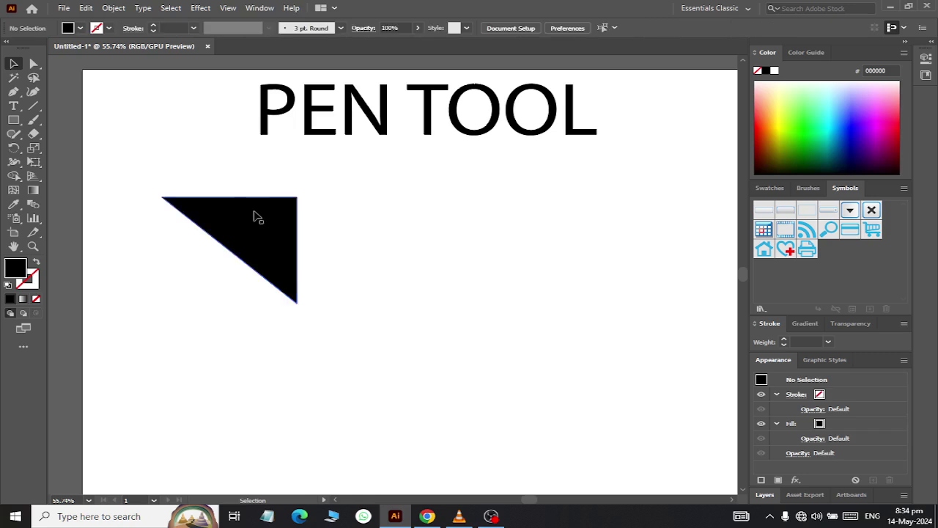
pyautogui.click(80, 28)
pyautogui.click(89, 63)
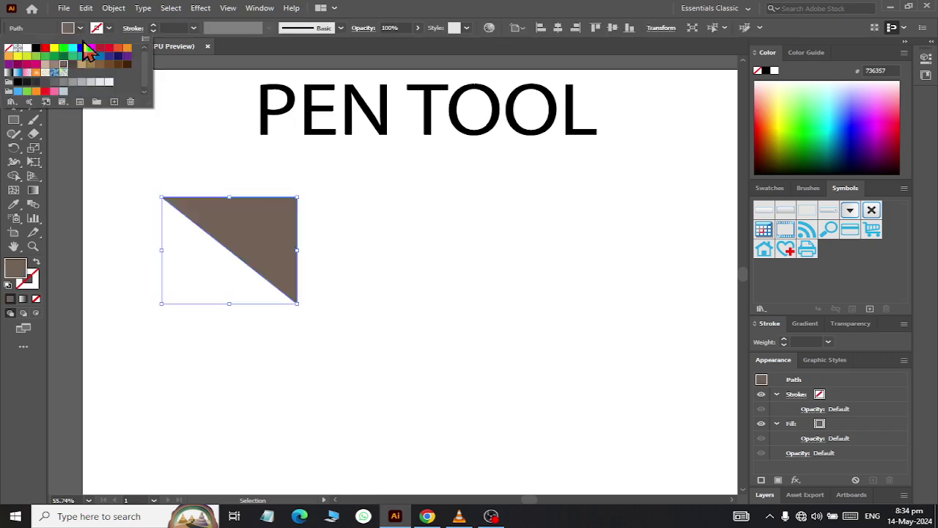
pyautogui.click(108, 28)
pyautogui.click(82, 50)
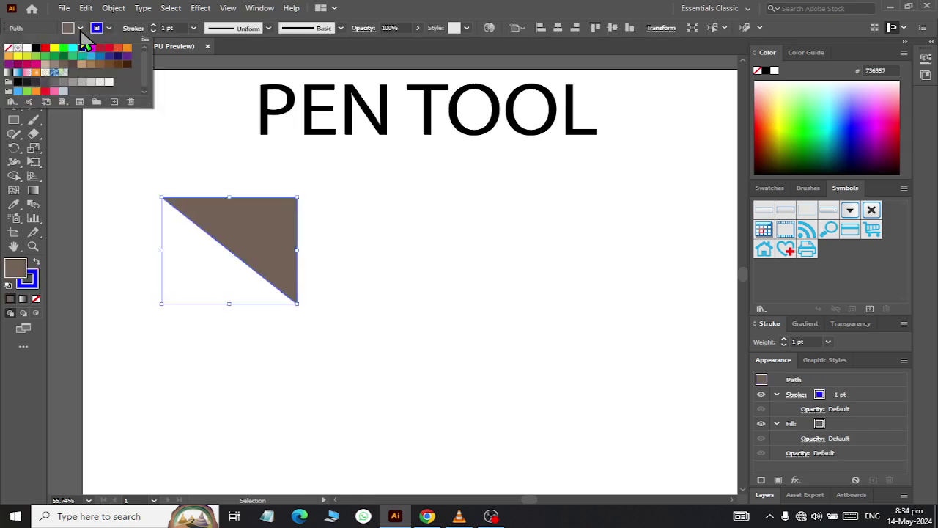
pyautogui.click(96, 27)
pyautogui.click(96, 28)
pyautogui.click(8, 49)
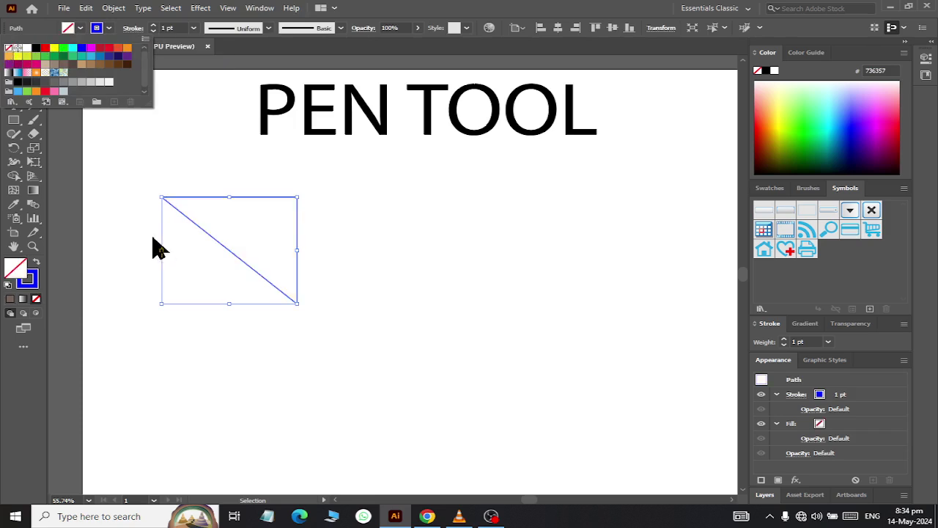
pyautogui.click(129, 198)
pyautogui.click(174, 258)
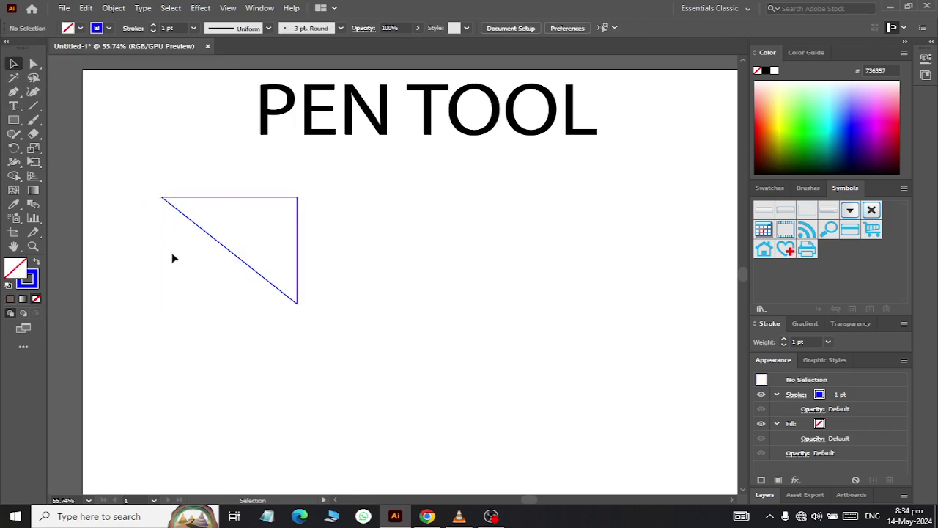
# Draw a second blue-outlined triangle to the right of the first.
pyautogui.click(13, 92)
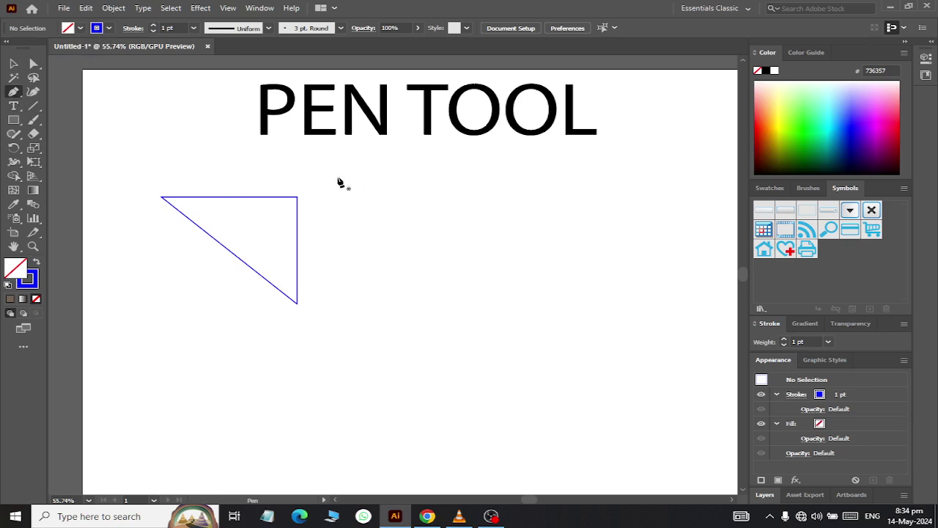
pyautogui.click(371, 215)
pyautogui.click(588, 222)
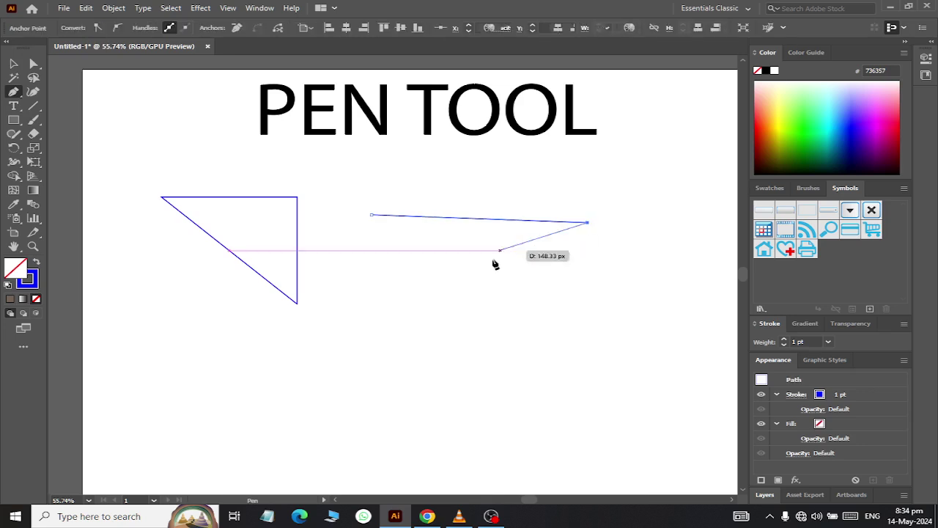
pyautogui.click(459, 324)
pyautogui.click(399, 228)
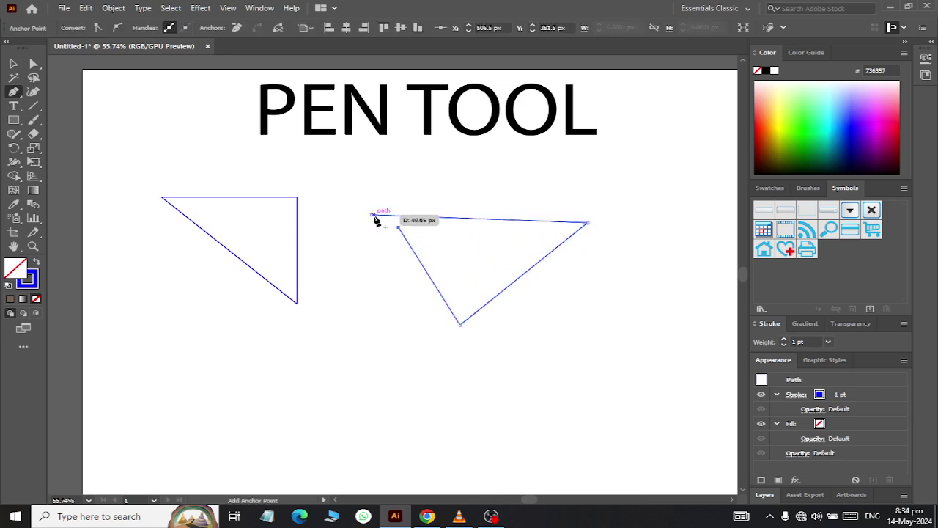
# Draw a closed zigzag polygon below the triangles.
pyautogui.click(292, 415)
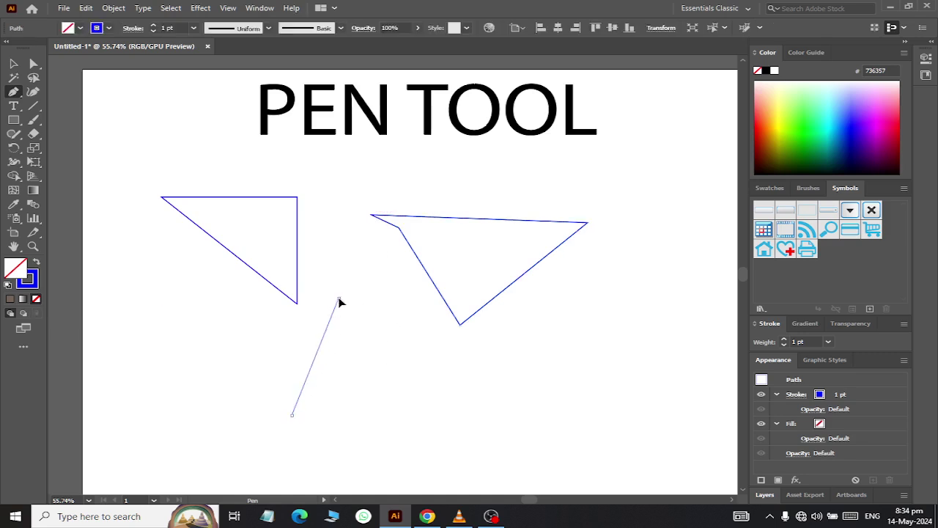
pyautogui.click(339, 299)
pyautogui.click(383, 415)
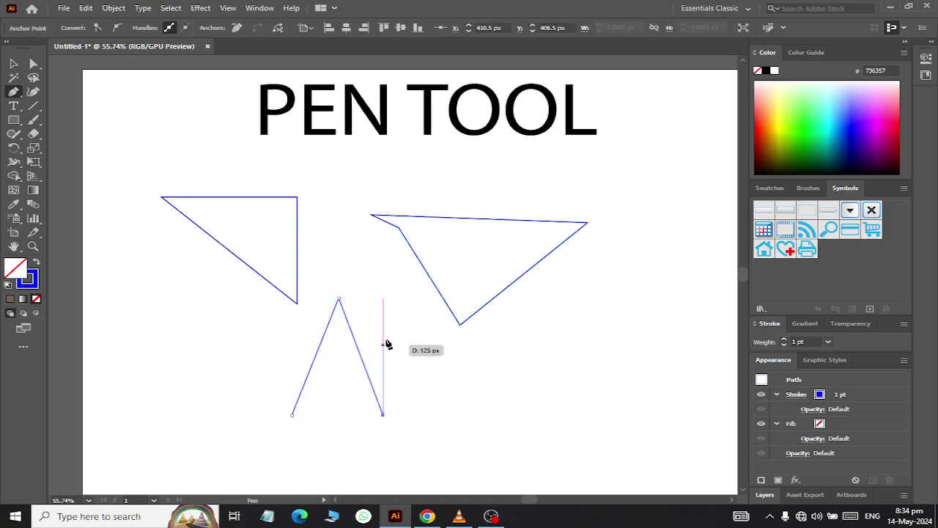
pyautogui.click(456, 363)
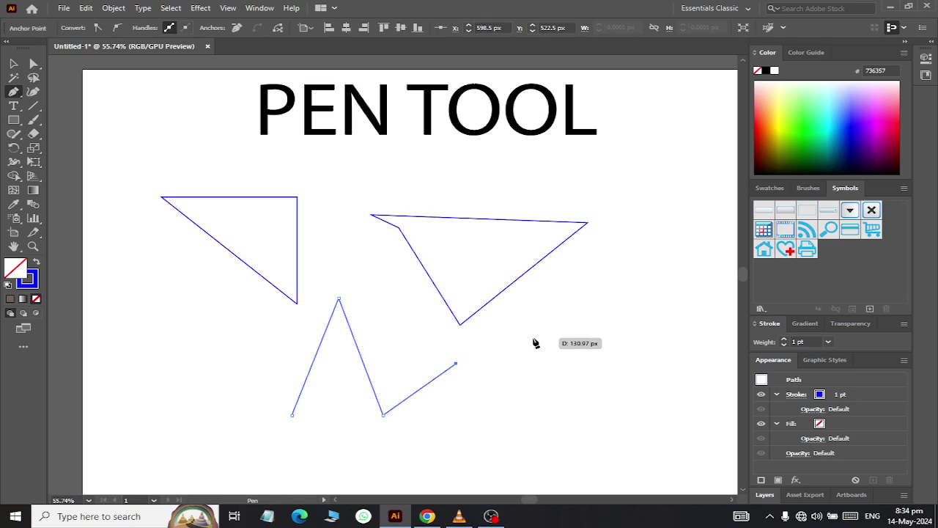
pyautogui.press('Escape')
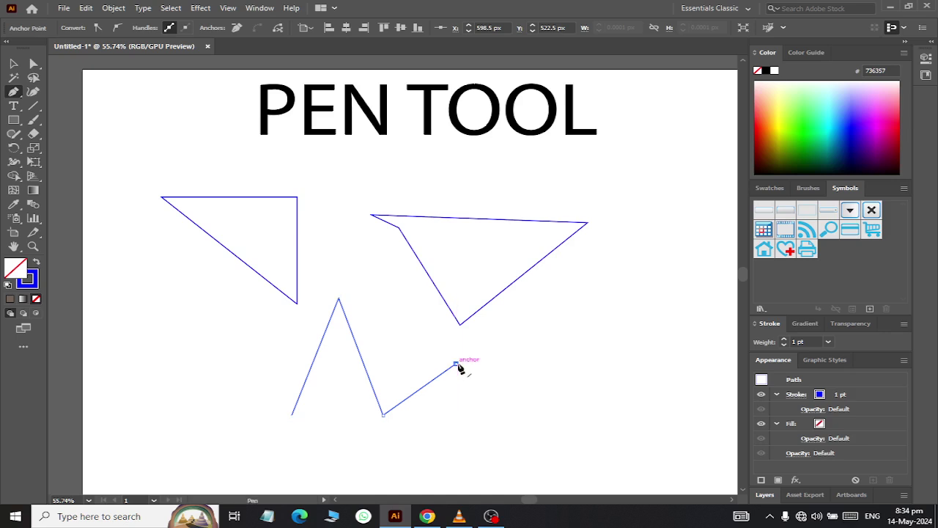
pyautogui.click(456, 363)
pyautogui.click(515, 444)
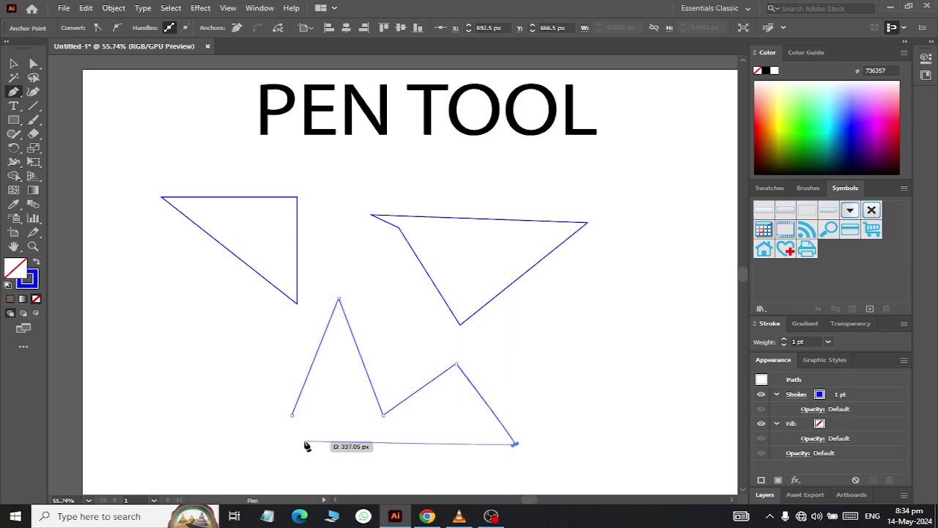
pyautogui.click(285, 450)
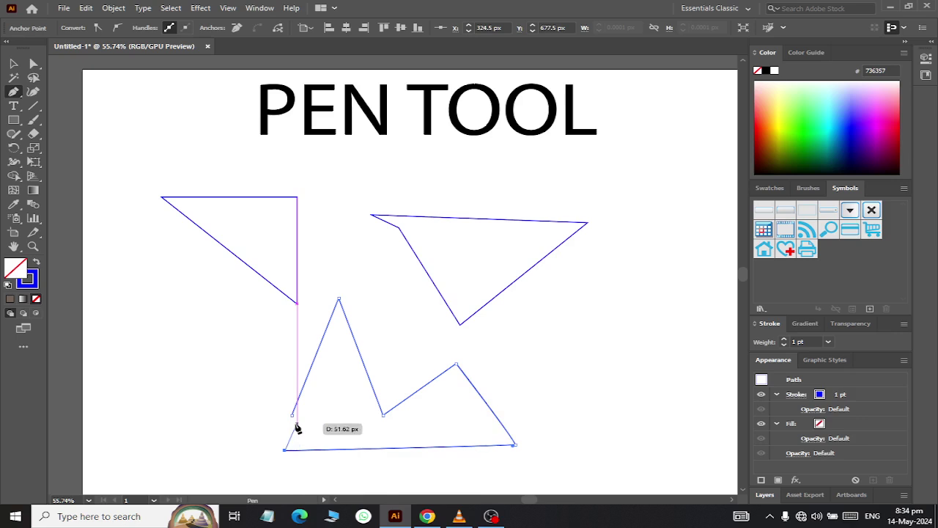
pyautogui.click(292, 416)
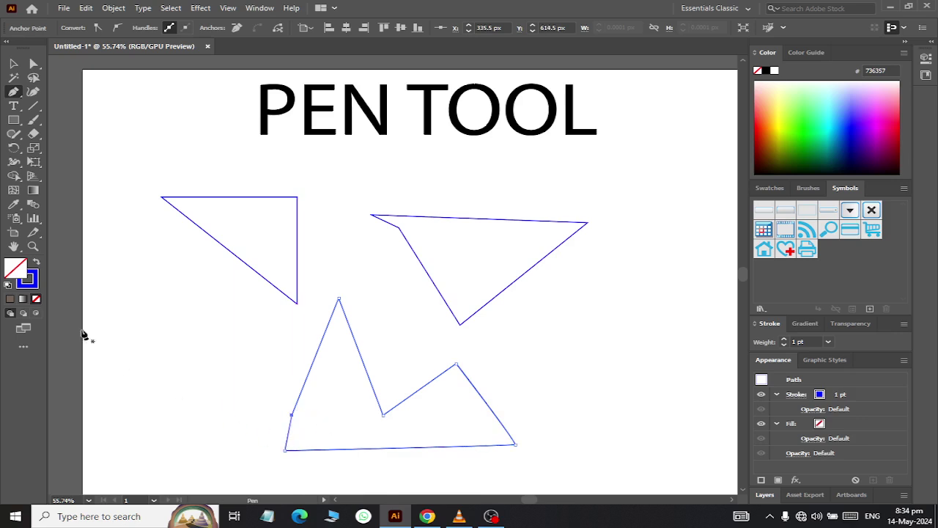
# Move the zigzag shape left under the triangle and marquee-select all three outlines.
pyautogui.click(13, 63)
pyautogui.click(352, 424)
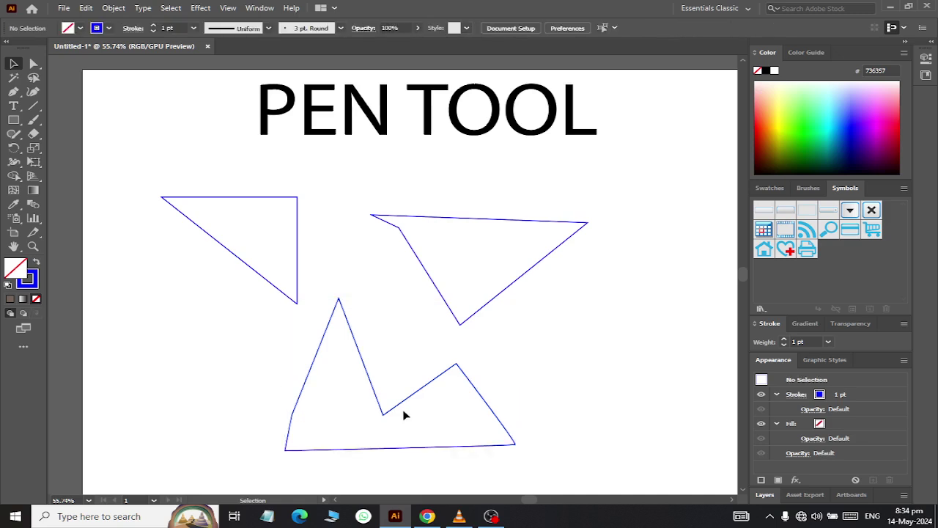
pyautogui.moveTo(413, 449); pyautogui.dragTo(268, 440)
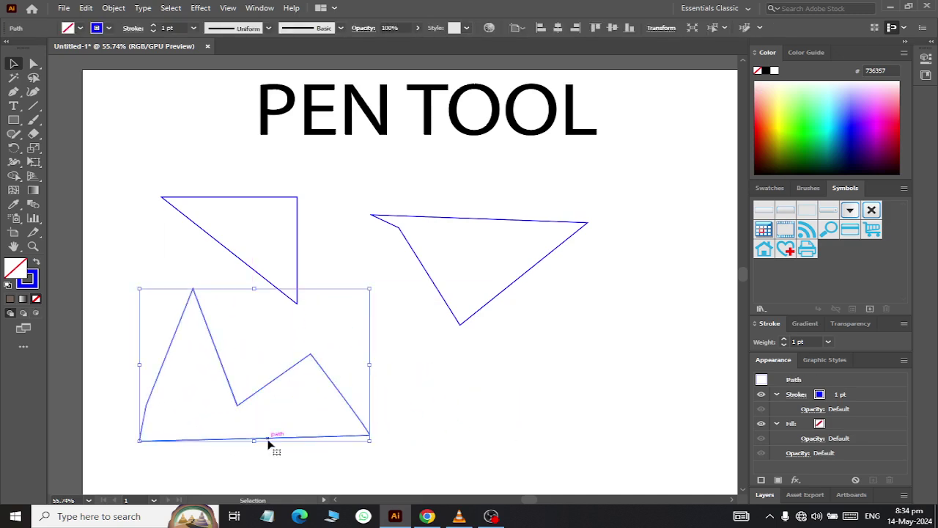
pyautogui.moveTo(138, 212); pyautogui.dragTo(454, 437)
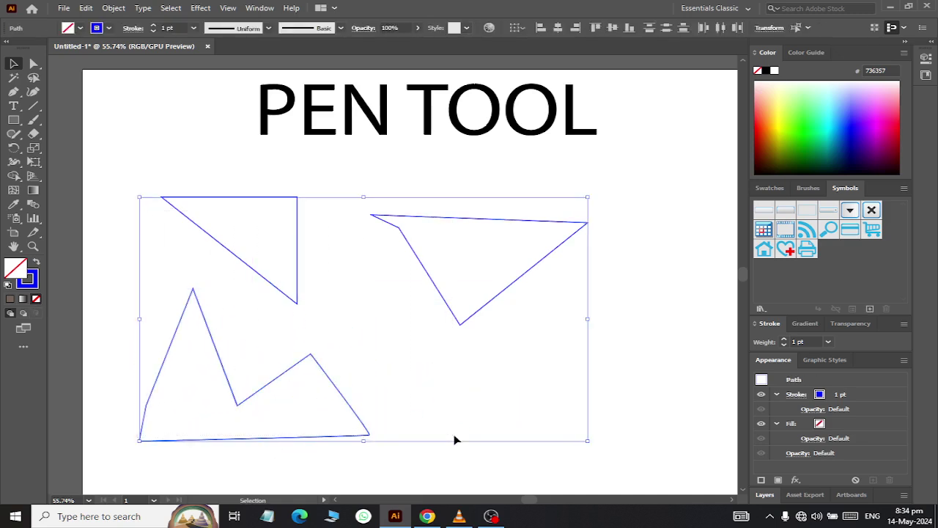
# Delete the practice shapes and draw a closed curved teardrop outline on the left.
pyautogui.press('Delete')
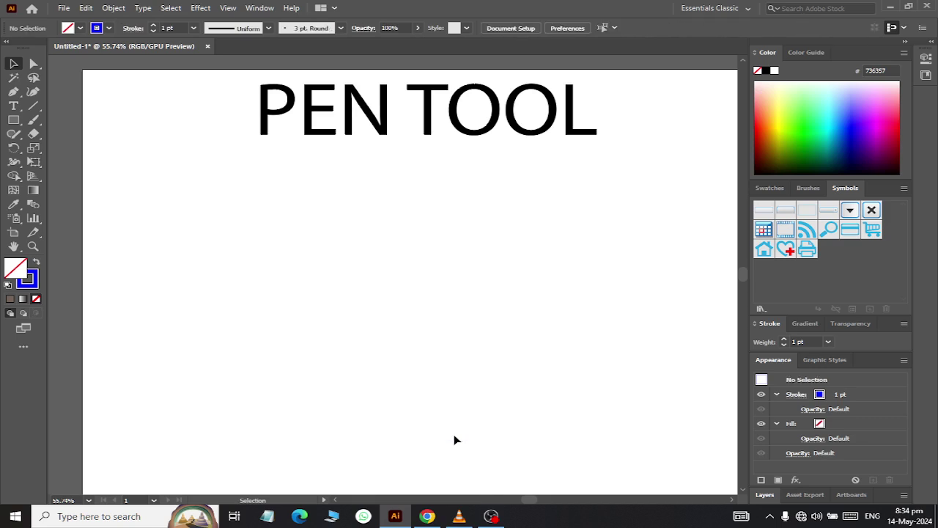
pyautogui.click(13, 92)
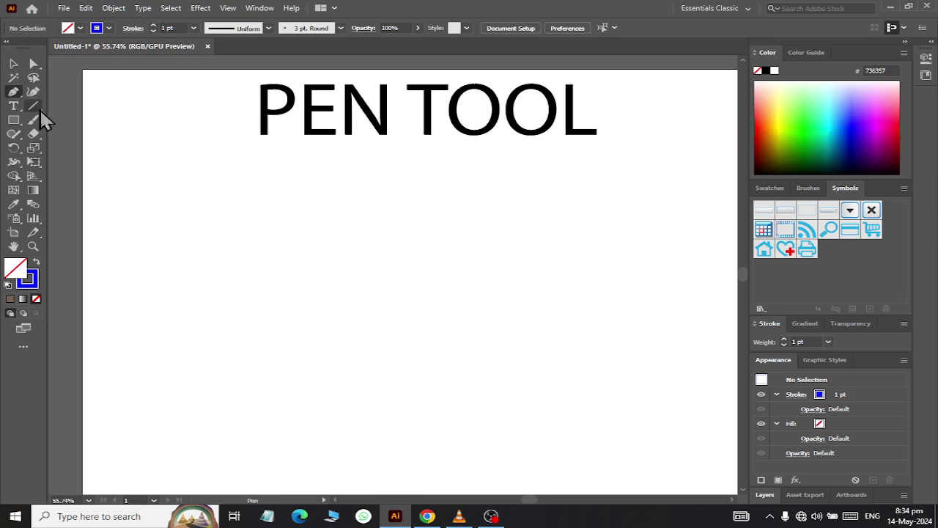
pyautogui.click(151, 232)
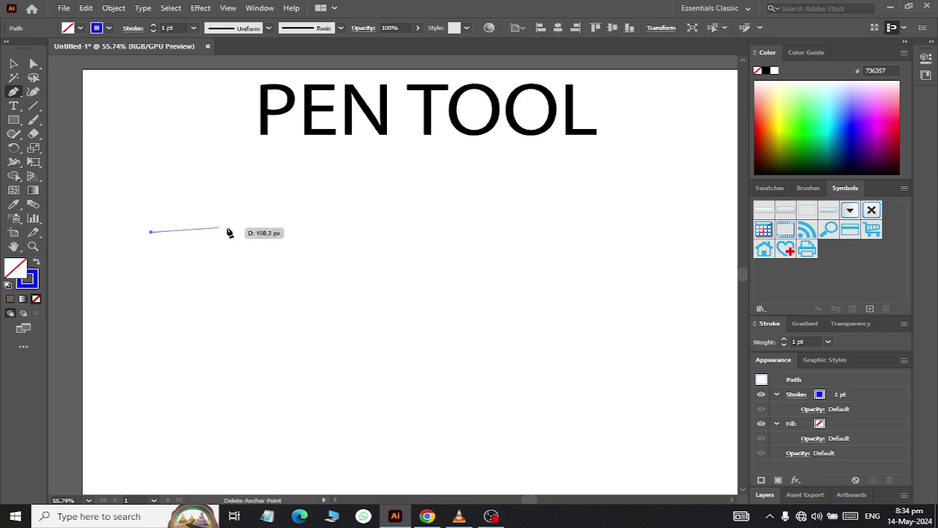
pyautogui.click(336, 233)
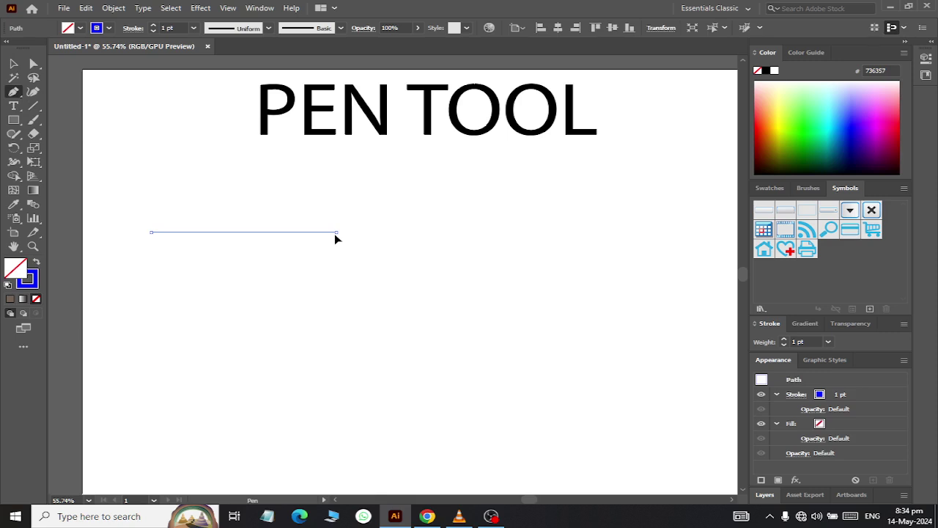
pyautogui.moveTo(335, 236)
pyautogui.mouseDown()
pyautogui.moveTo(378, 331)
pyautogui.moveTo(355, 173)
pyautogui.moveTo(313, 276)
pyautogui.mouseUp()
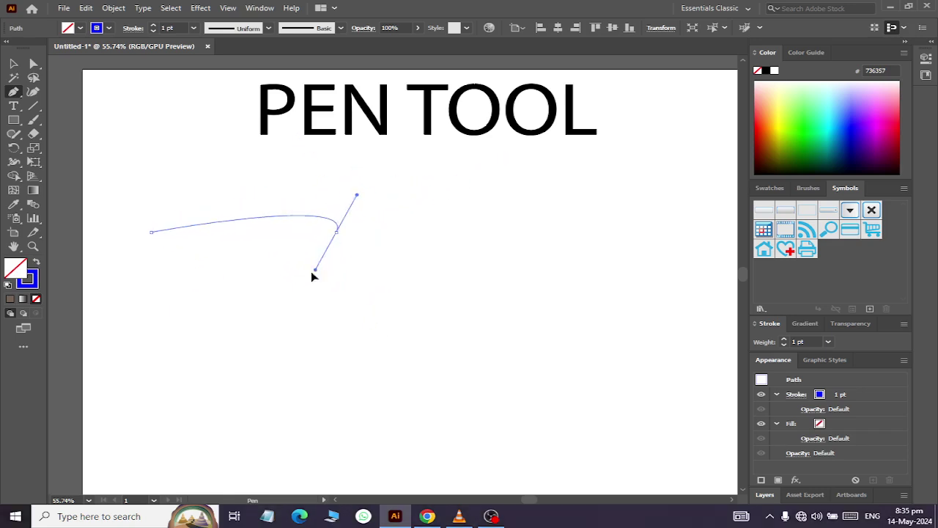
pyautogui.moveTo(313, 276); pyautogui.dragTo(262, 319)
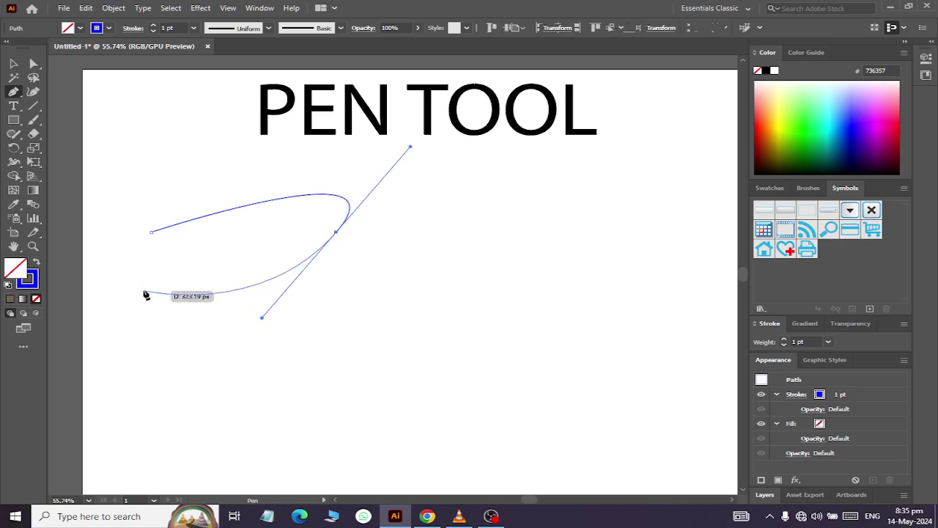
pyautogui.click(151, 233)
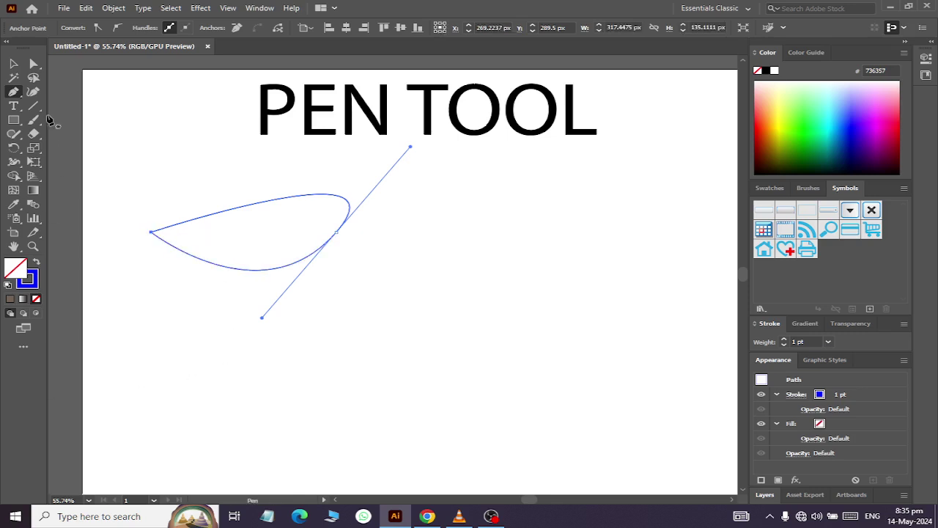
pyautogui.click(13, 64)
pyautogui.click(366, 362)
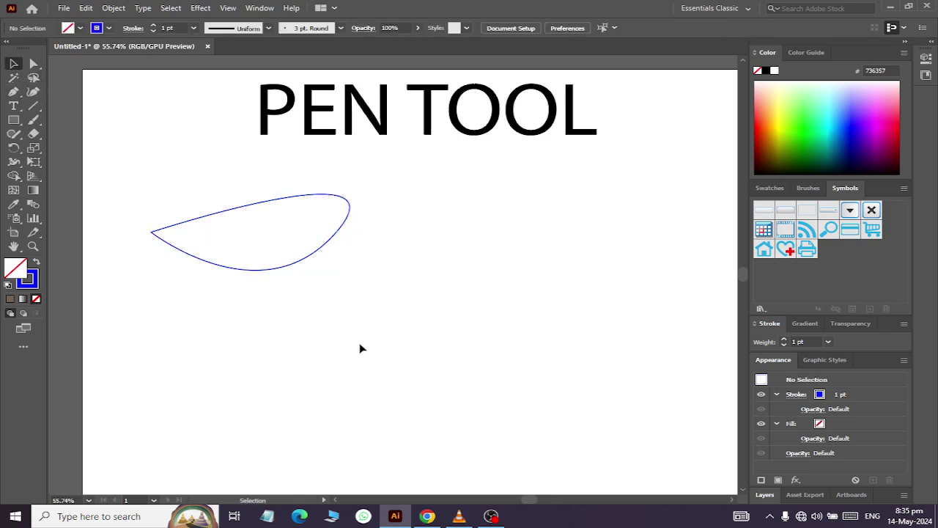
# Draw an open S-shaped curve ending in a flat base right of the teardrop.
pyautogui.moveTo(13, 92); pyautogui.dragTo(71, 101)
pyautogui.click(465, 262)
pyautogui.moveTo(475, 322); pyautogui.dragTo(461, 360)
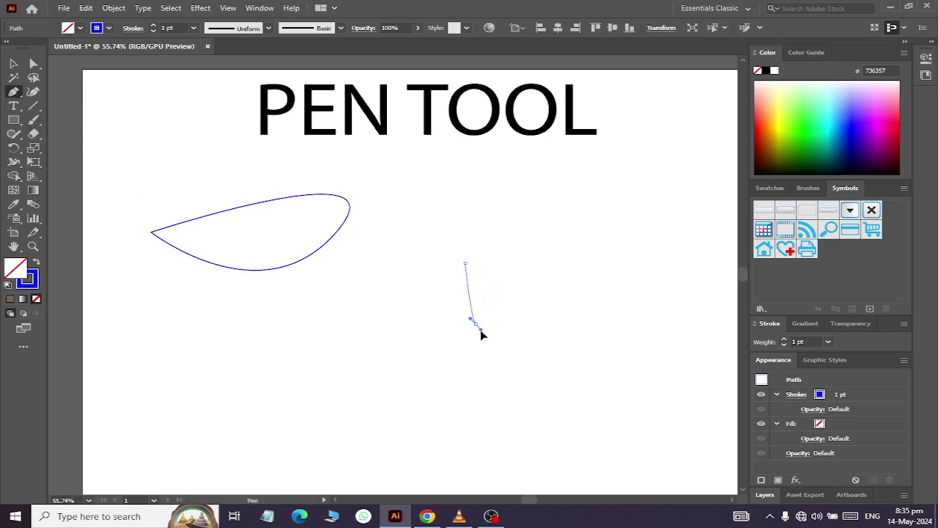
pyautogui.click(519, 418)
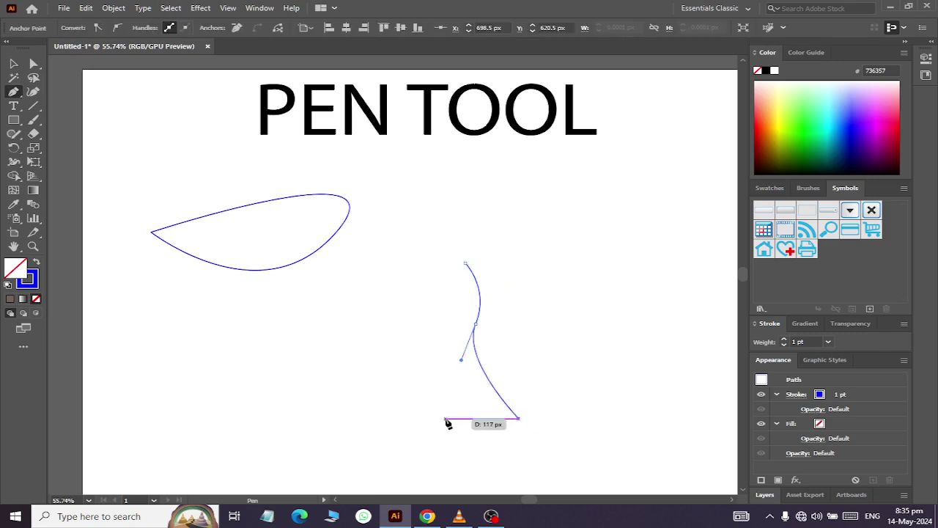
pyautogui.click(14, 64)
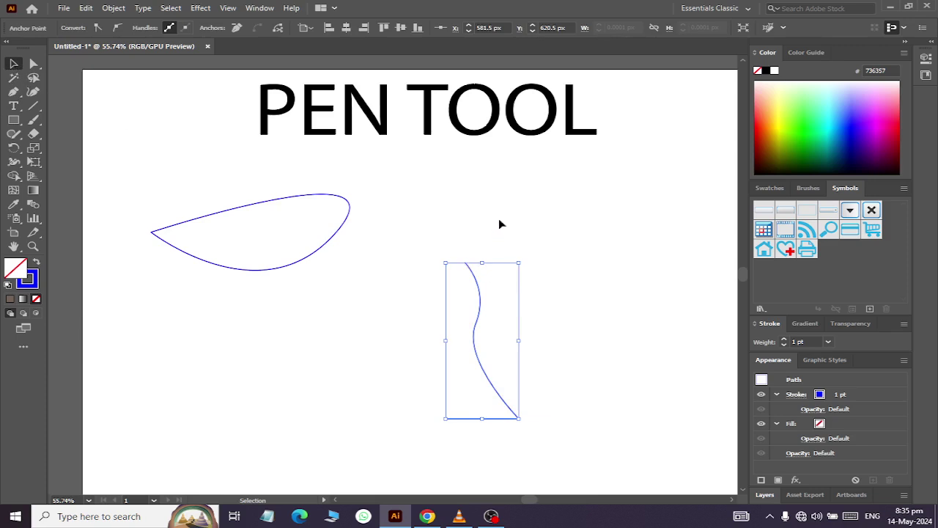
# Reflect a copy of the S-curve about its base end to form a vase outline.
pyautogui.click(14, 148)
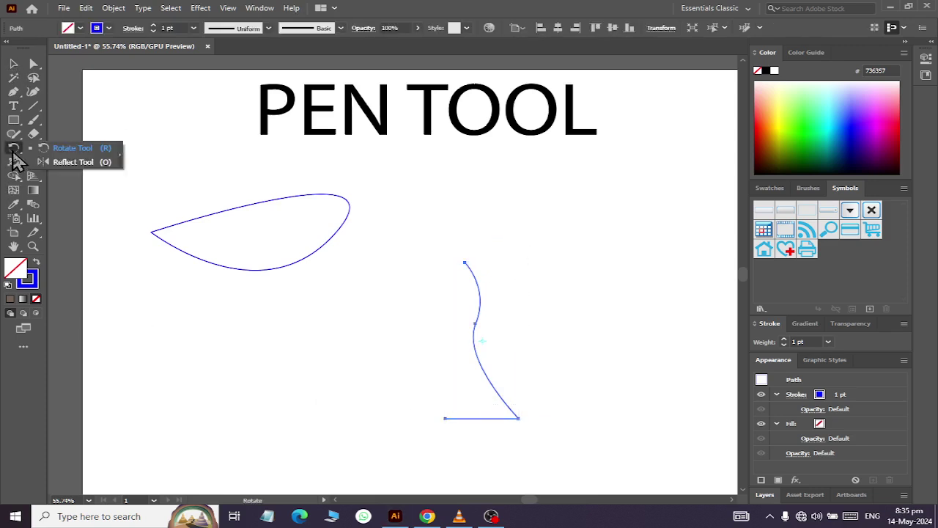
pyautogui.click(51, 163)
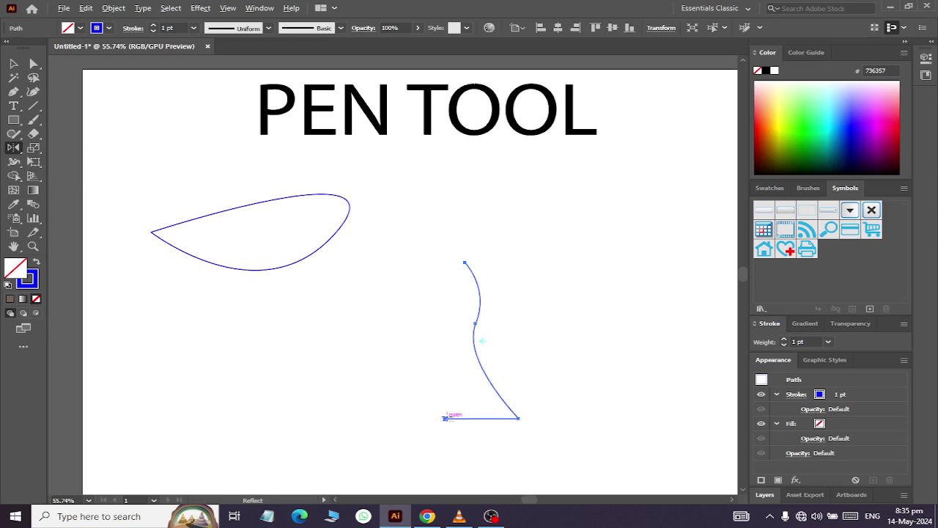
pyautogui.keyDown('alt'); pyautogui.click(445, 418); pyautogui.keyUp('alt')
pyautogui.click(558, 257)
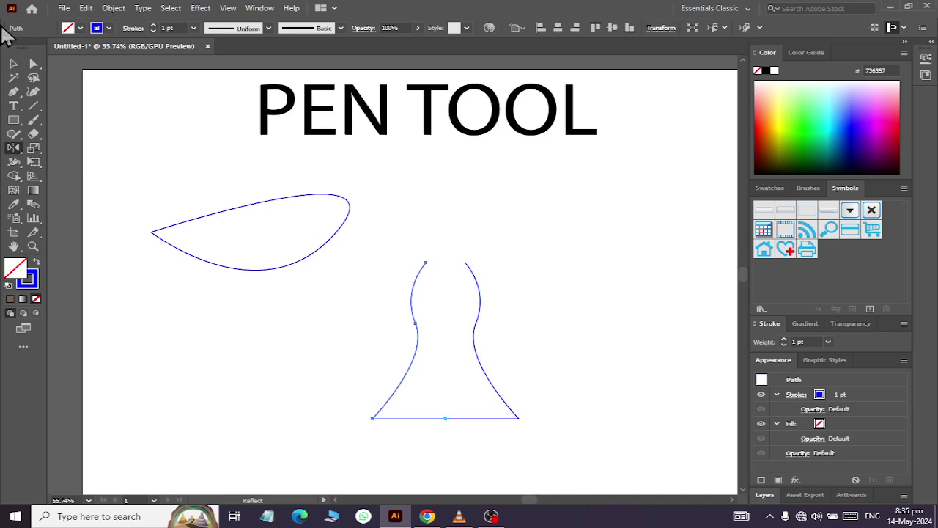
# Select both vase halves and move them below the teardrop.
pyautogui.click(13, 63)
pyautogui.click(557, 257)
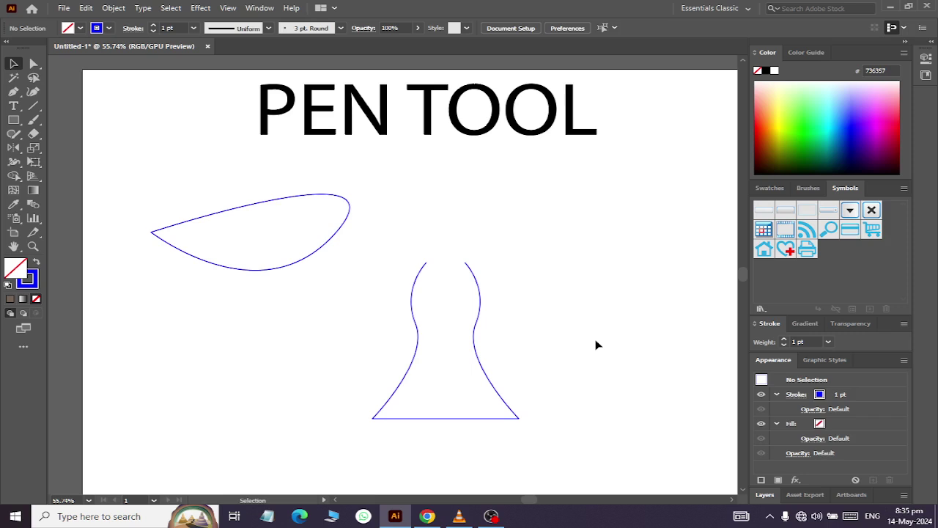
pyautogui.moveTo(383, 313)
pyautogui.mouseDown()
pyautogui.moveTo(487, 344)
pyautogui.moveTo(259, 402)
pyautogui.mouseUp()
pyautogui.click(368, 351)
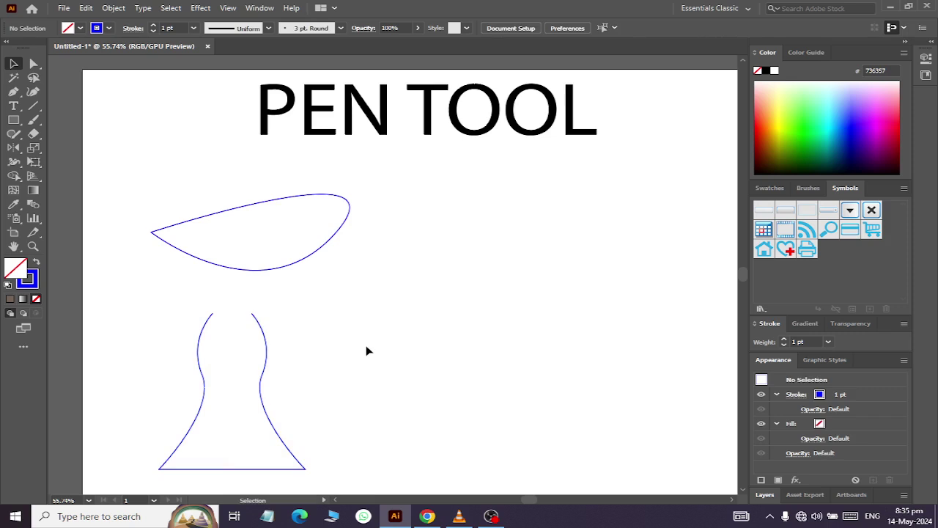
pyautogui.click(13, 92)
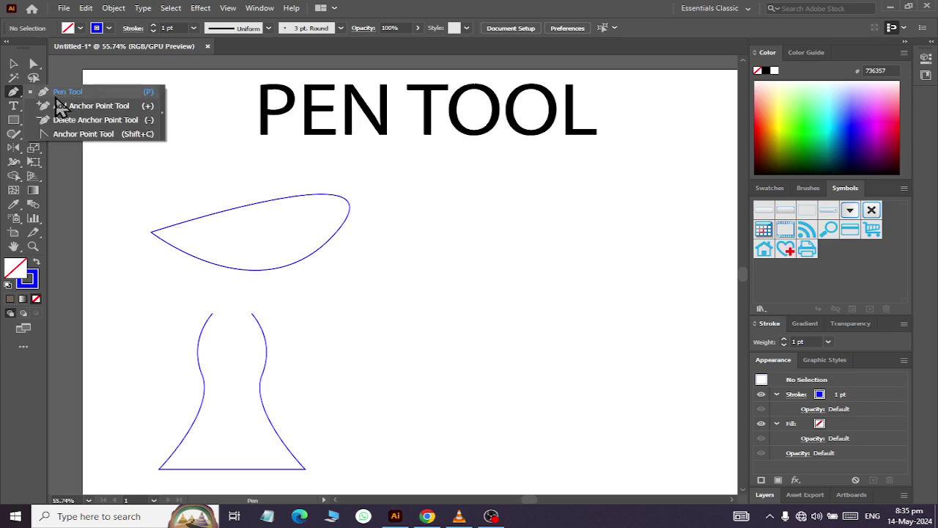
# Draw a closed four-corner rectangle outline to the right of the vase.
pyautogui.click(444, 285)
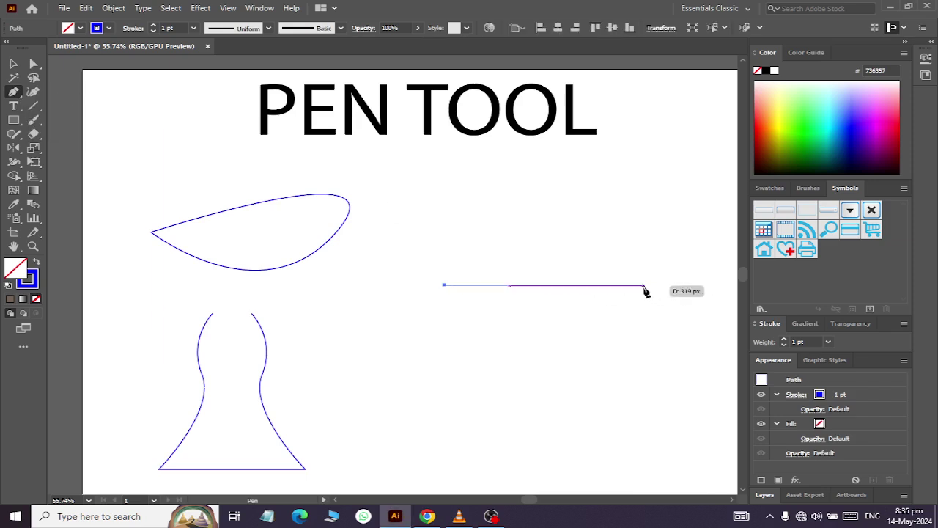
pyautogui.keyDown('shift'); pyautogui.click(634, 286); pyautogui.keyUp('shift')
pyautogui.keyDown('shift'); pyautogui.click(634, 340); pyautogui.keyUp('shift')
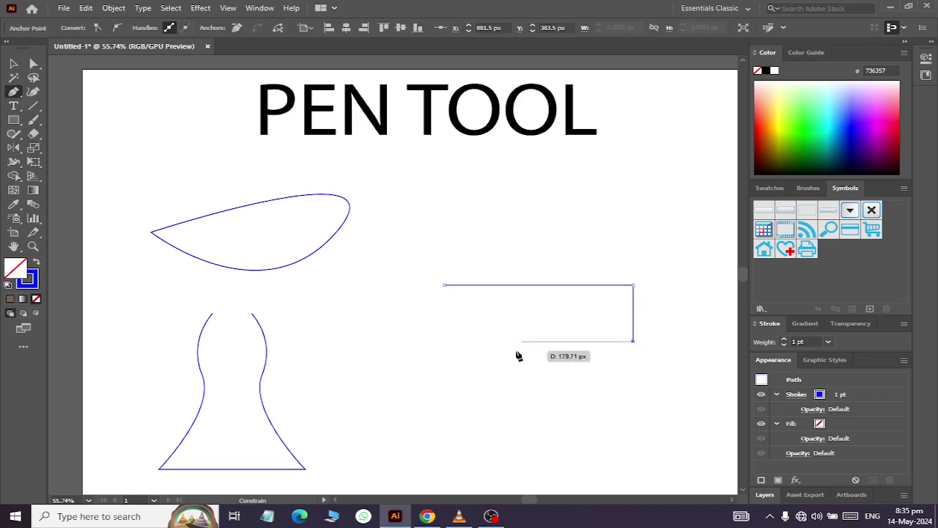
pyautogui.keyDown('shift'); pyautogui.click(443, 341); pyautogui.keyUp('shift')
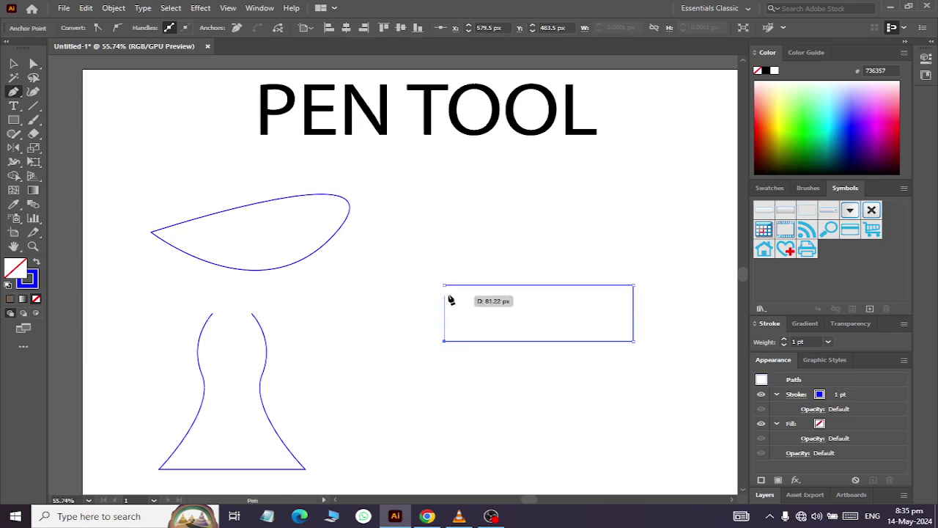
pyautogui.click(444, 286)
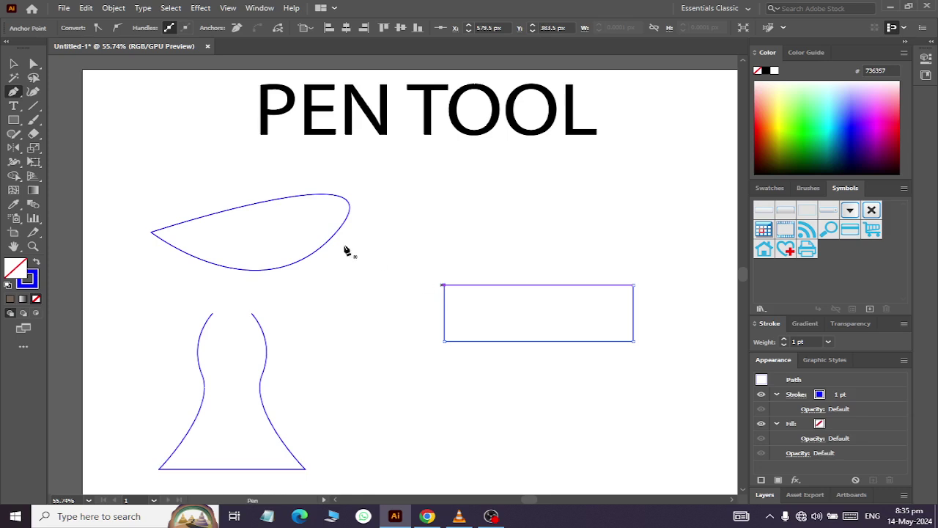
pyautogui.click(13, 65)
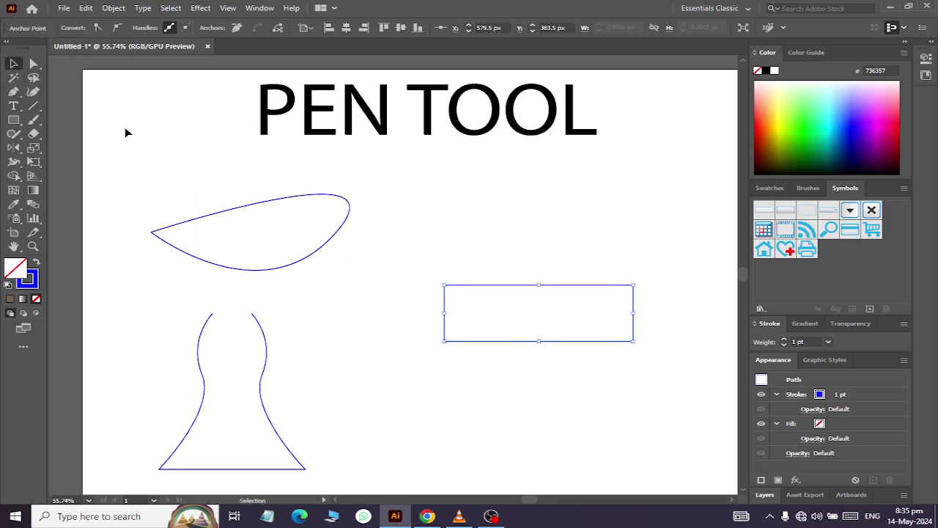
pyautogui.click(473, 251)
# Bend the rectangle's top and bottom edges into arches with the Curvature tool.
pyautogui.moveTo(405, 244); pyautogui.dragTo(539, 361)
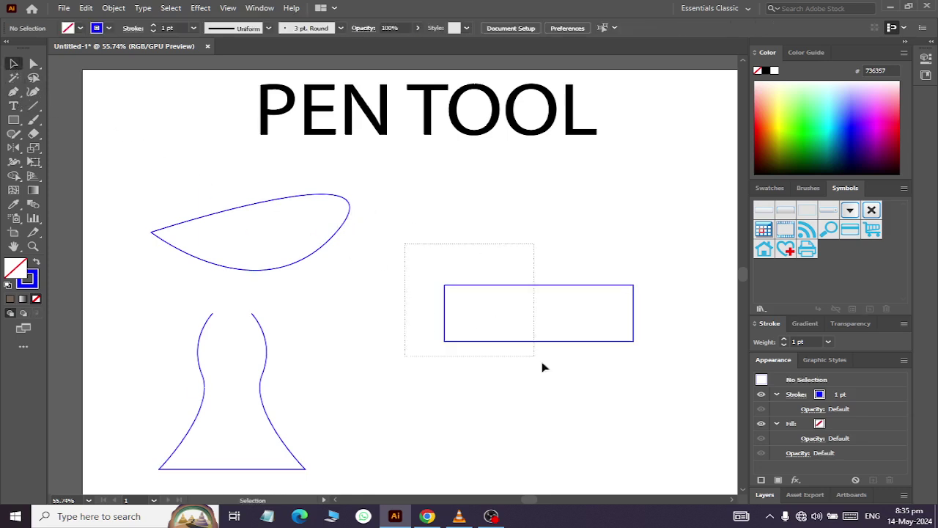
pyautogui.click(33, 93)
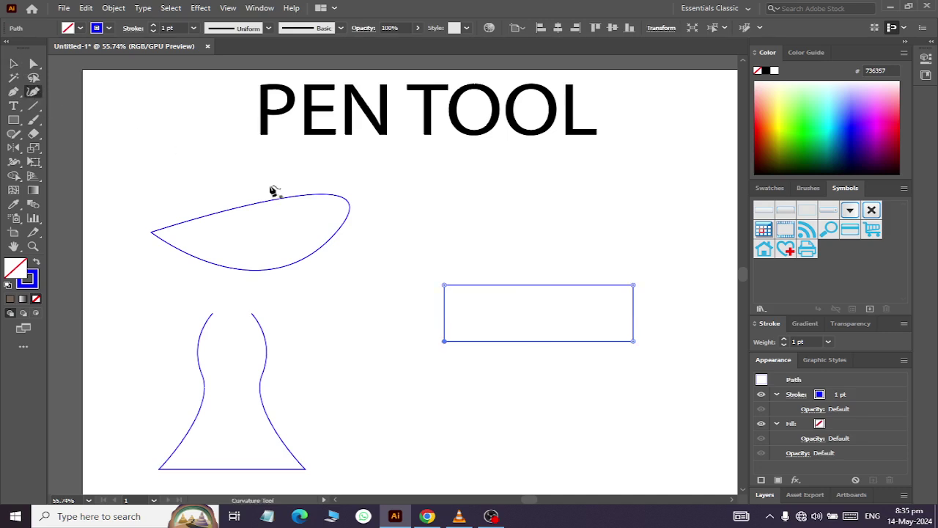
pyautogui.moveTo(539, 287)
pyautogui.mouseDown()
pyautogui.moveTo(536, 272)
pyautogui.moveTo(536, 311)
pyautogui.moveTo(526, 262)
pyautogui.mouseUp()
pyautogui.moveTo(541, 342); pyautogui.dragTo(536, 321)
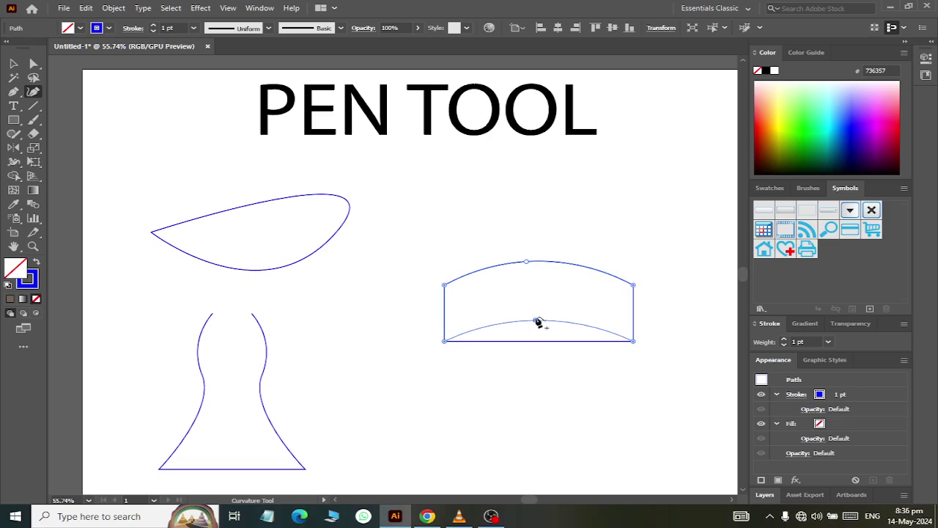
pyautogui.press('v')
pyautogui.click(427, 225)
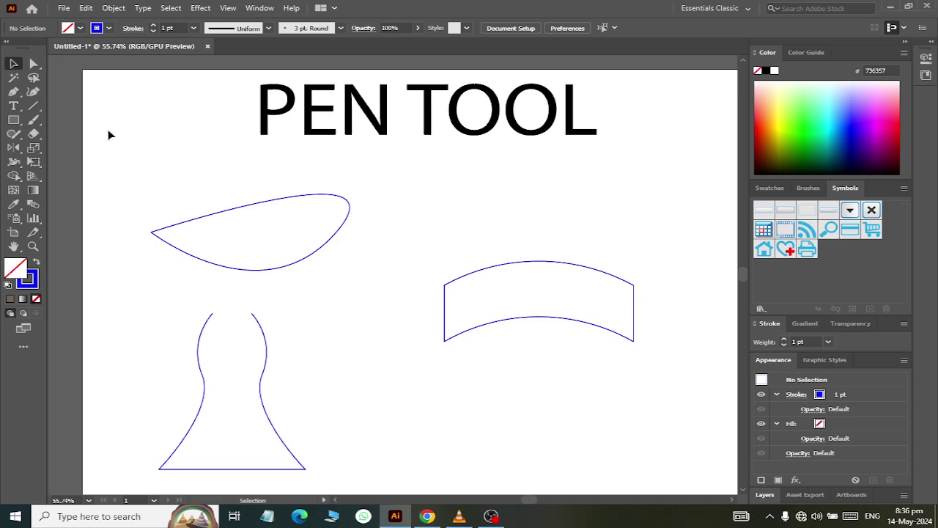
# Draw a closed, looping curvature outline overlapping the arched banner.
pyautogui.click(367, 186)
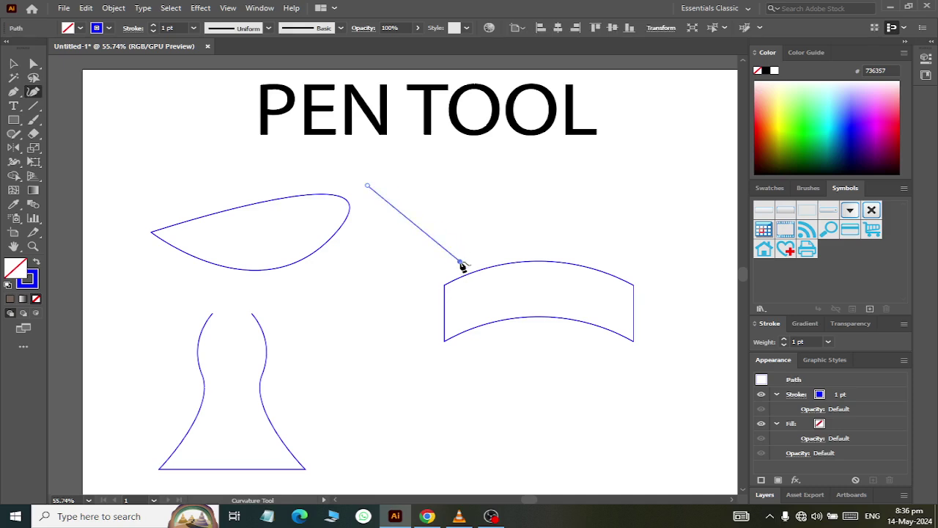
pyautogui.click(460, 261)
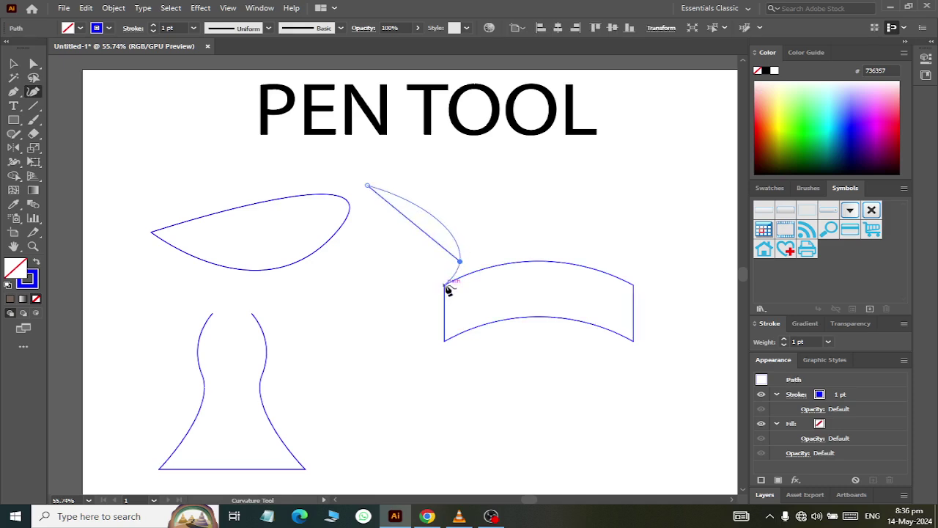
pyautogui.click(419, 342)
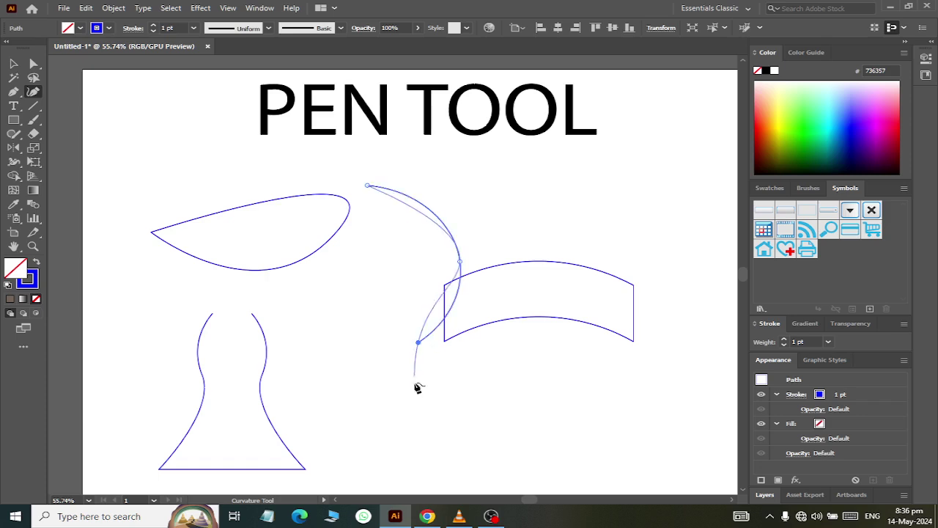
pyautogui.click(462, 456)
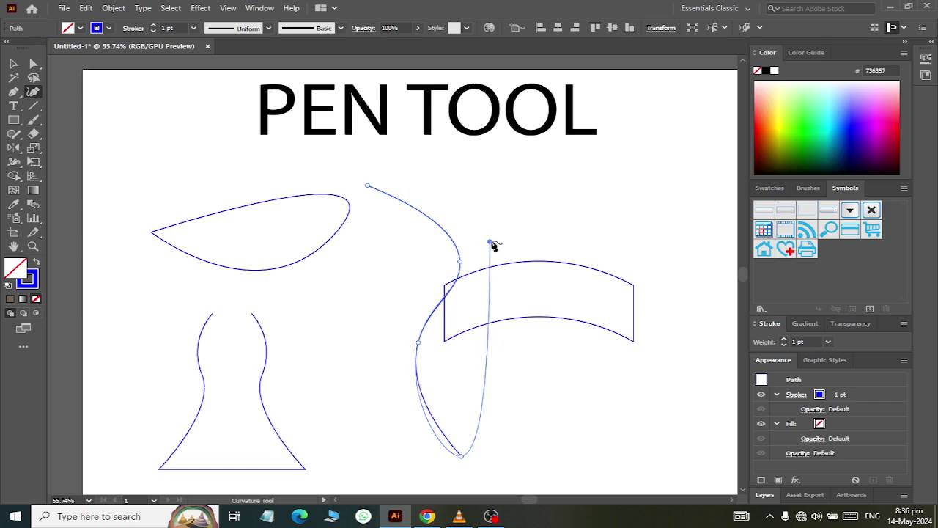
pyautogui.click(510, 225)
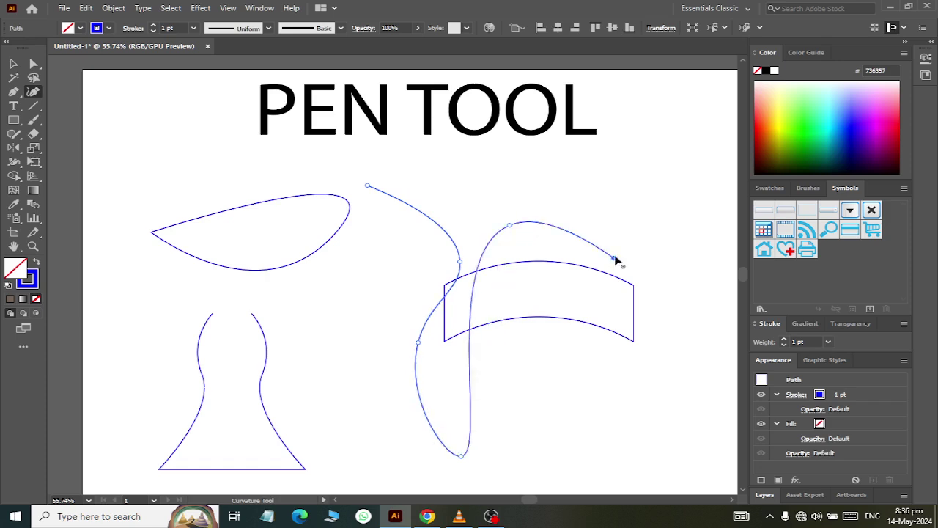
pyautogui.click(616, 259)
pyautogui.click(496, 162)
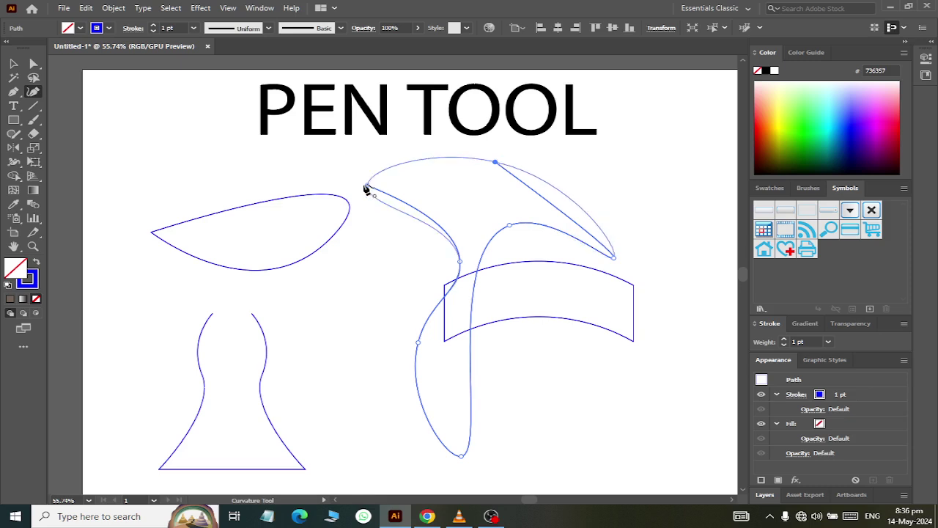
pyautogui.click(366, 188)
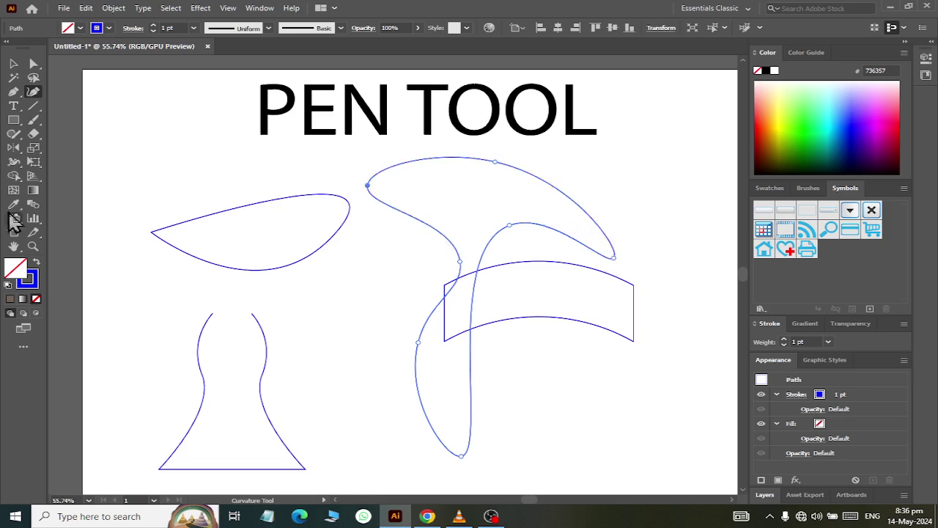
pyautogui.click(13, 63)
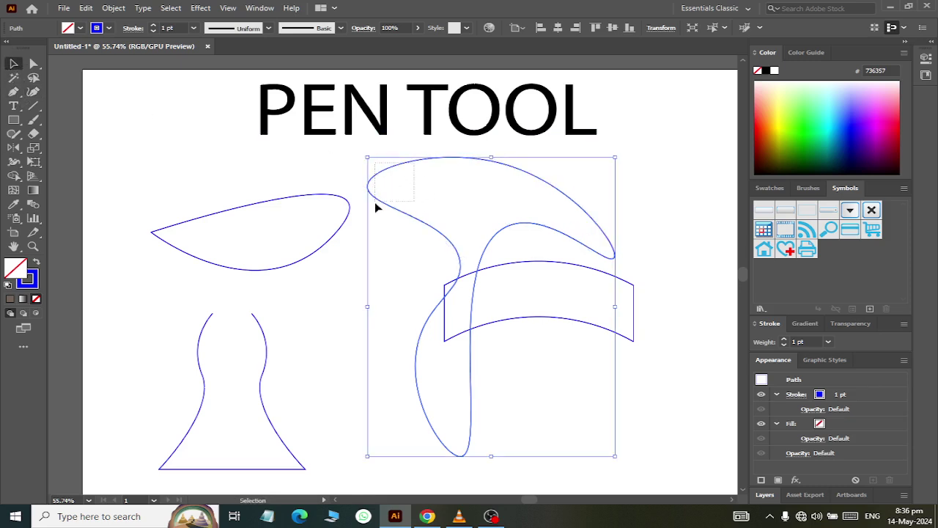
# Delete the arched banner, looping curve, teardrop and vase, leaving only the PEN TOOL title.
pyautogui.moveTo(393, 171); pyautogui.dragTo(298, 244)
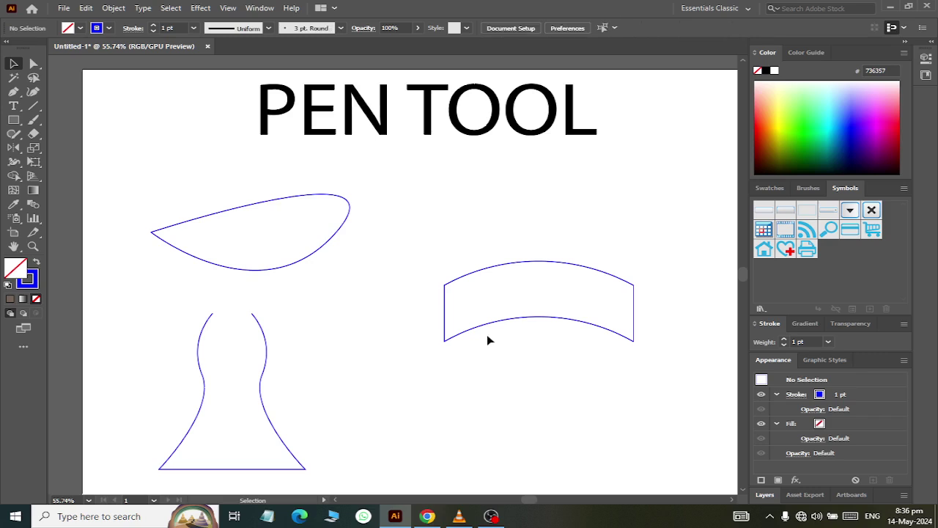
pyautogui.moveTo(504, 247); pyautogui.dragTo(577, 393)
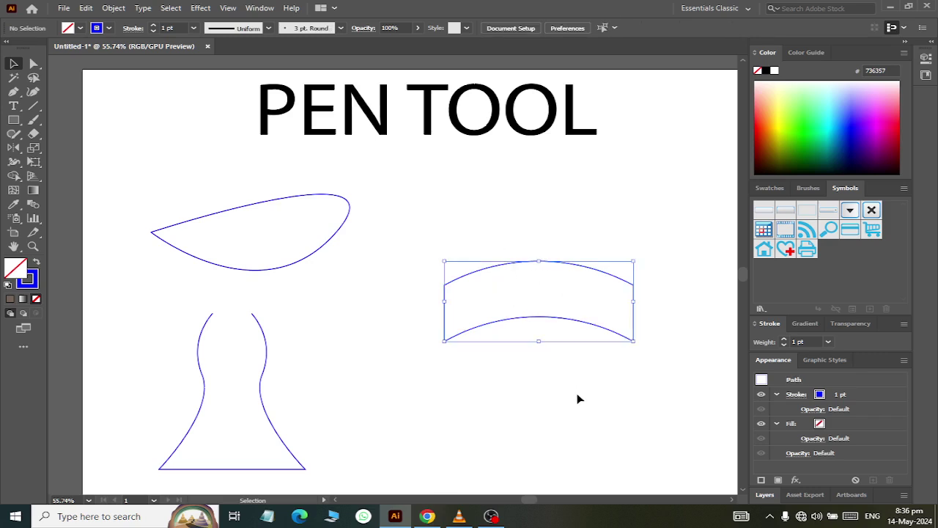
pyautogui.press('Delete')
pyautogui.moveTo(401, 214); pyautogui.dragTo(172, 386)
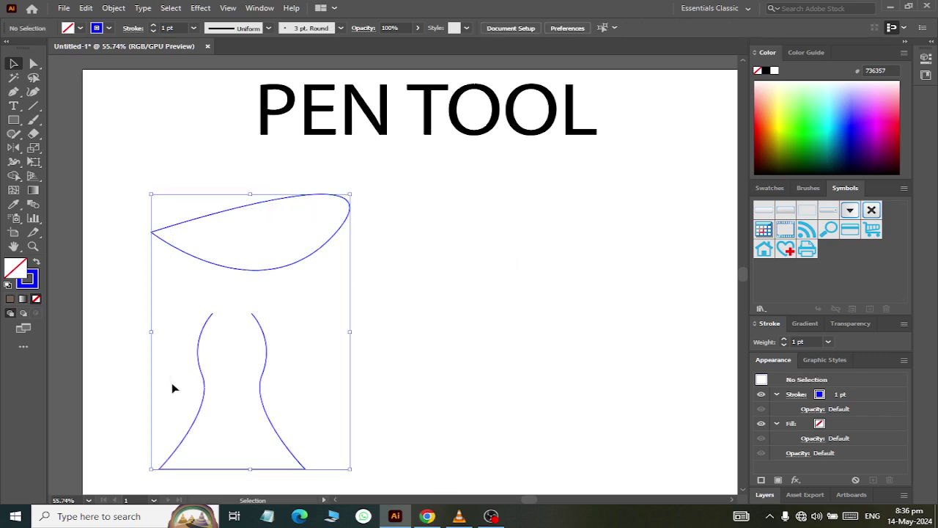
pyautogui.press('Delete')
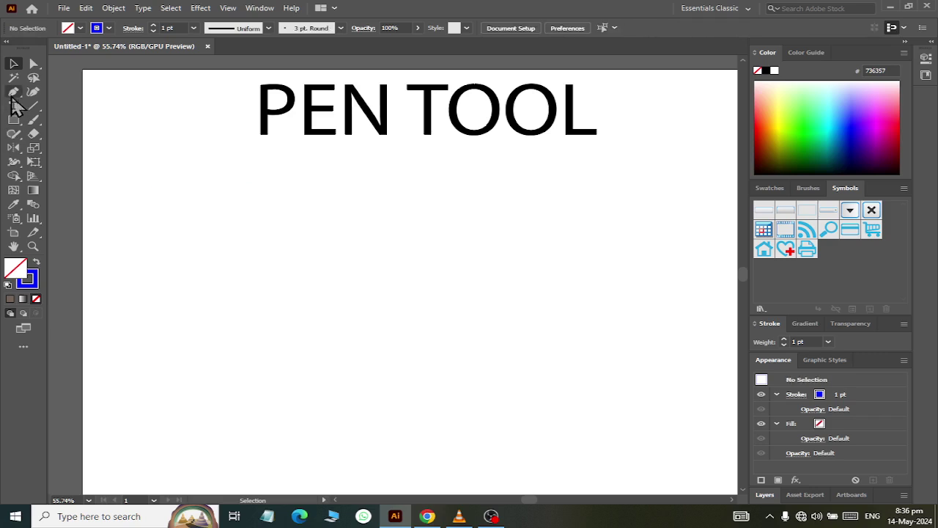
pyautogui.click(13, 93)
# Draw a closed half-heart path with an inward corner notch below the PEN TOOL title.
pyautogui.click(11, 97)
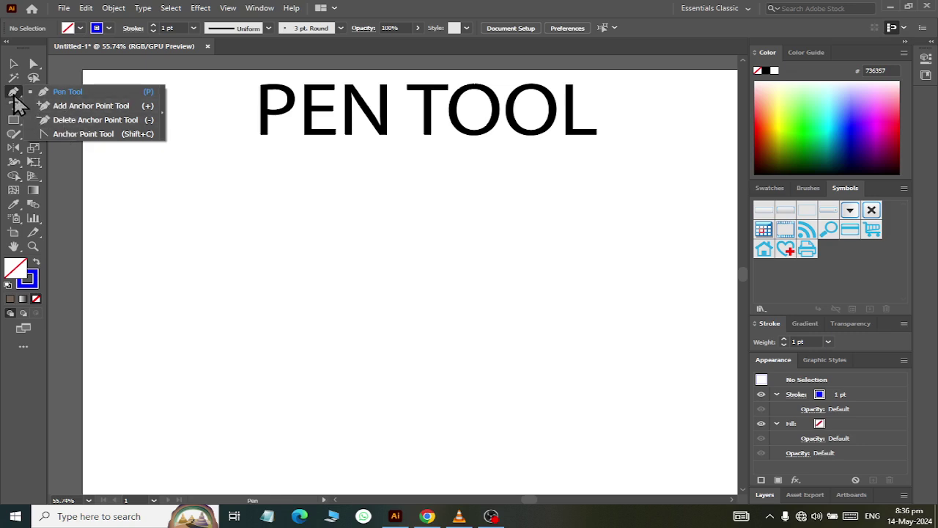
pyautogui.click(242, 234)
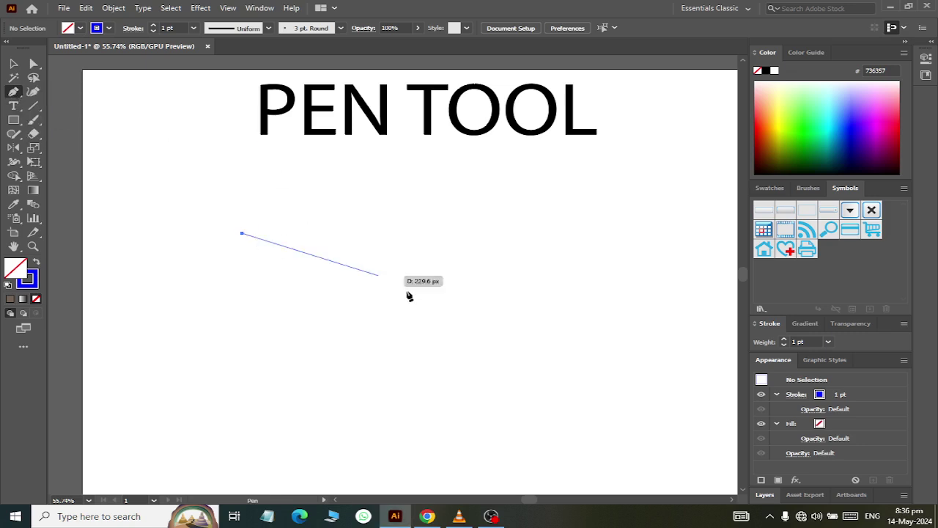
pyautogui.moveTo(464, 331); pyautogui.dragTo(503, 422)
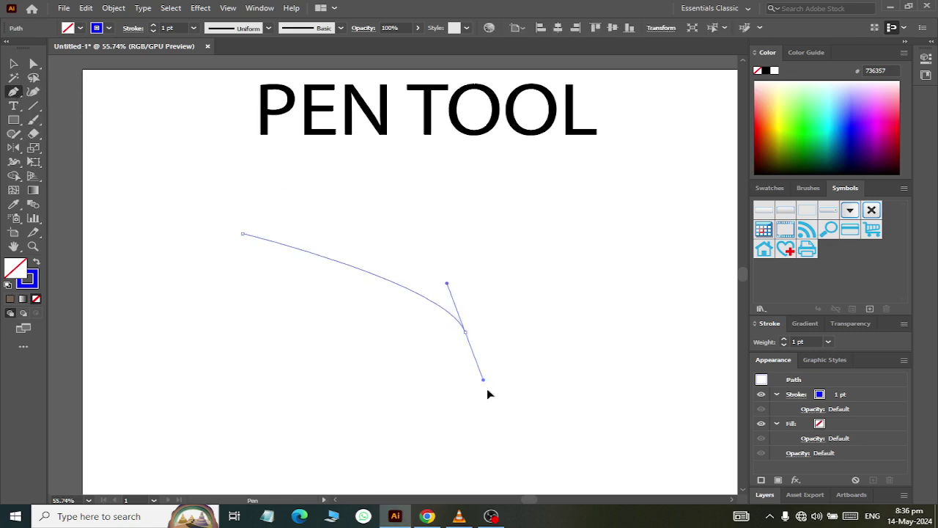
pyautogui.click(306, 344)
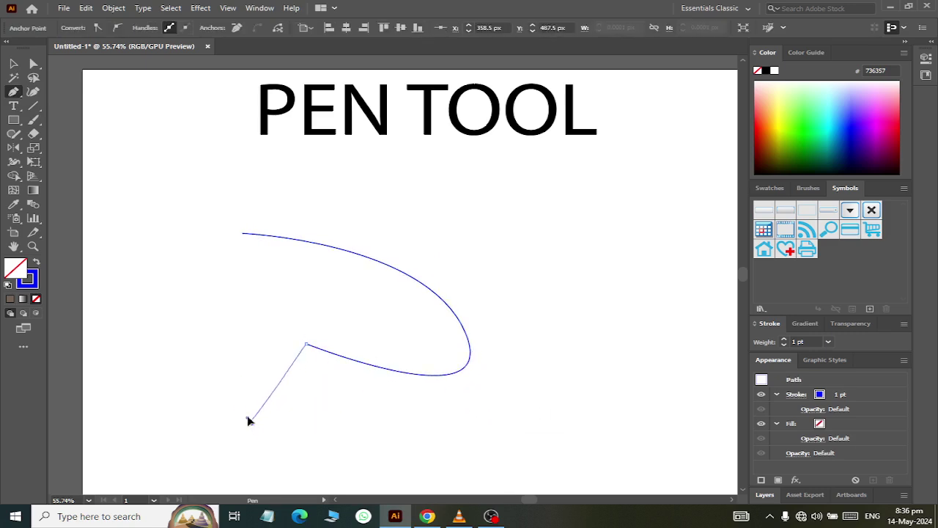
pyautogui.moveTo(250, 421); pyautogui.dragTo(191, 403)
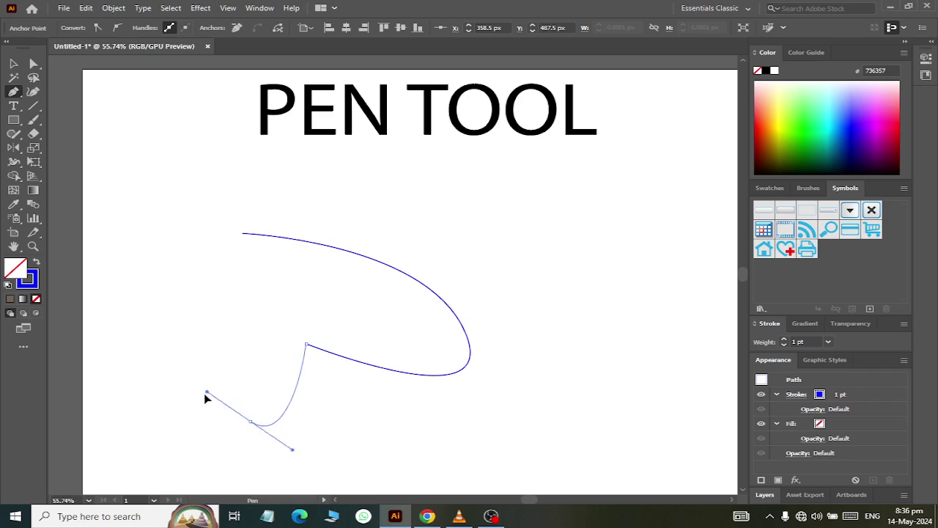
pyautogui.click(243, 234)
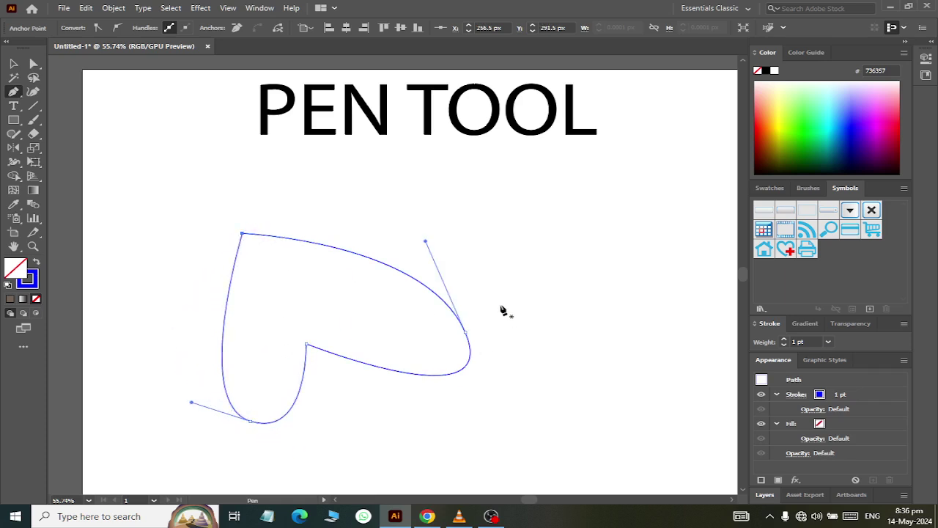
pyautogui.click(33, 66)
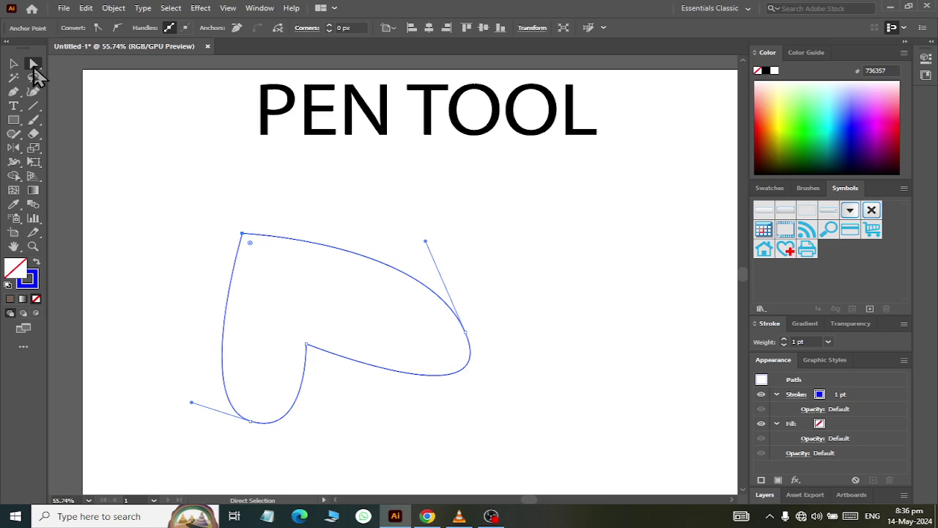
# Move the notch anchor up and right, adjust the bottom curve's handle, and deselect.
pyautogui.click(307, 345)
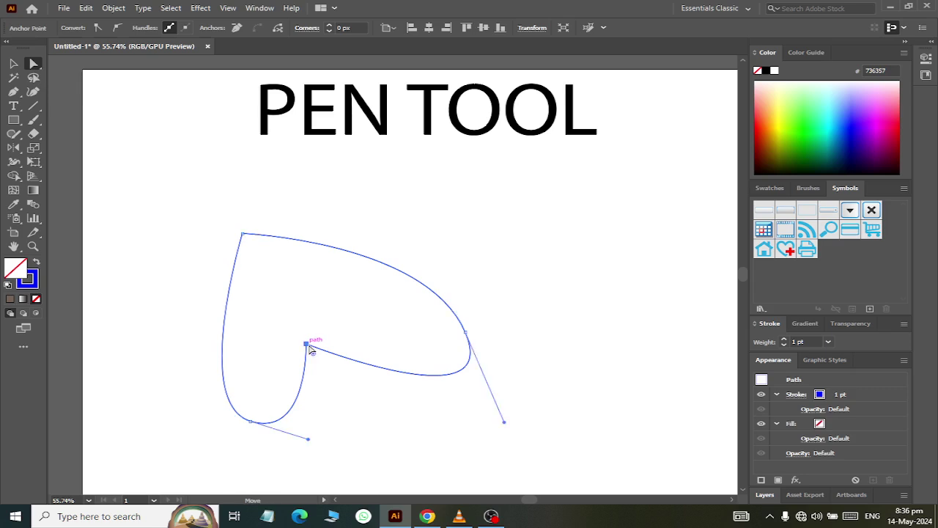
pyautogui.moveTo(308, 344); pyautogui.dragTo(335, 333)
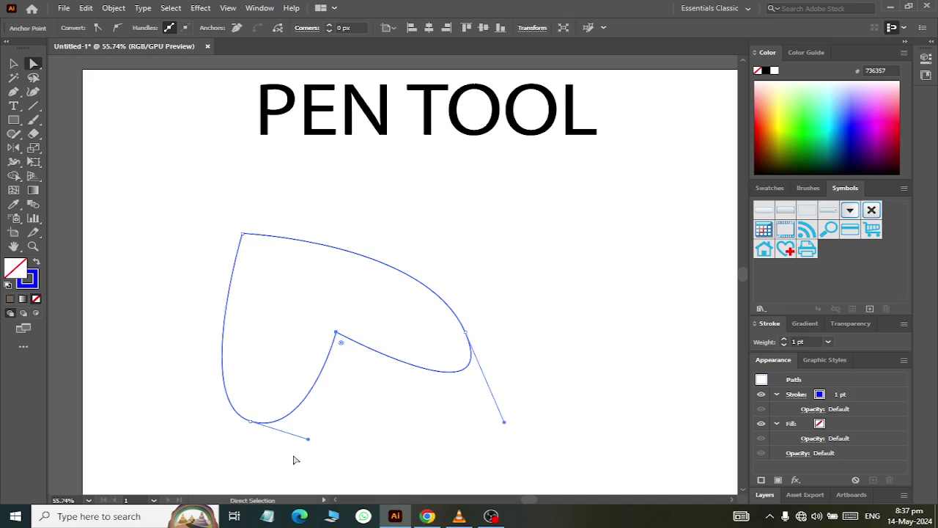
pyautogui.moveTo(307, 441); pyautogui.dragTo(312, 434)
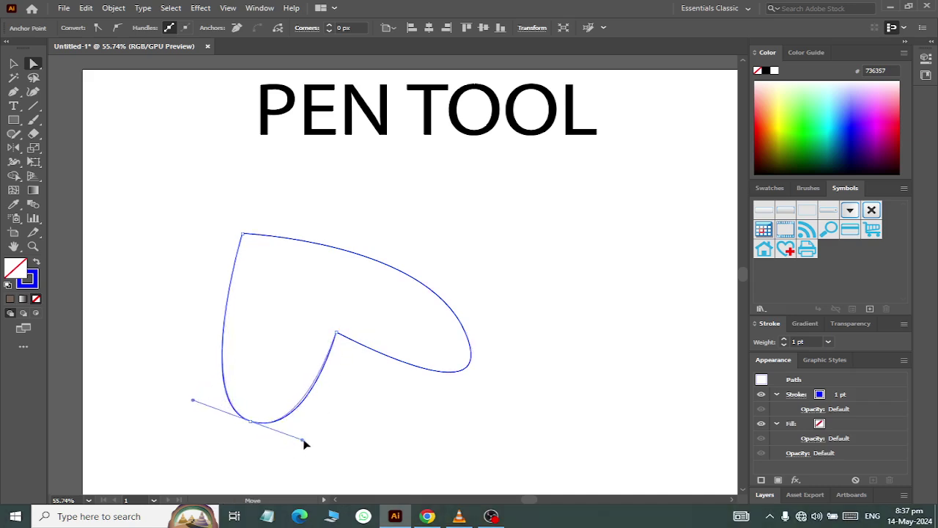
pyautogui.click(471, 361)
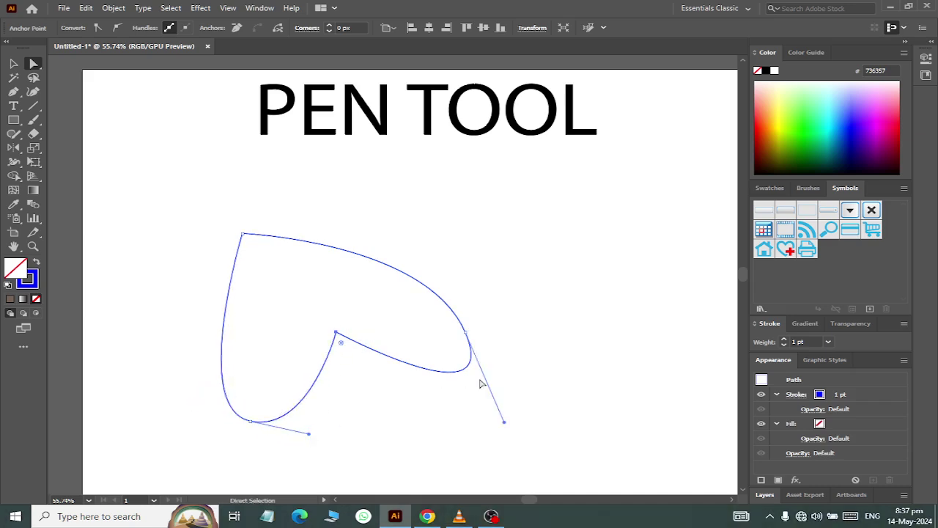
pyautogui.click(499, 415)
pyautogui.click(465, 333)
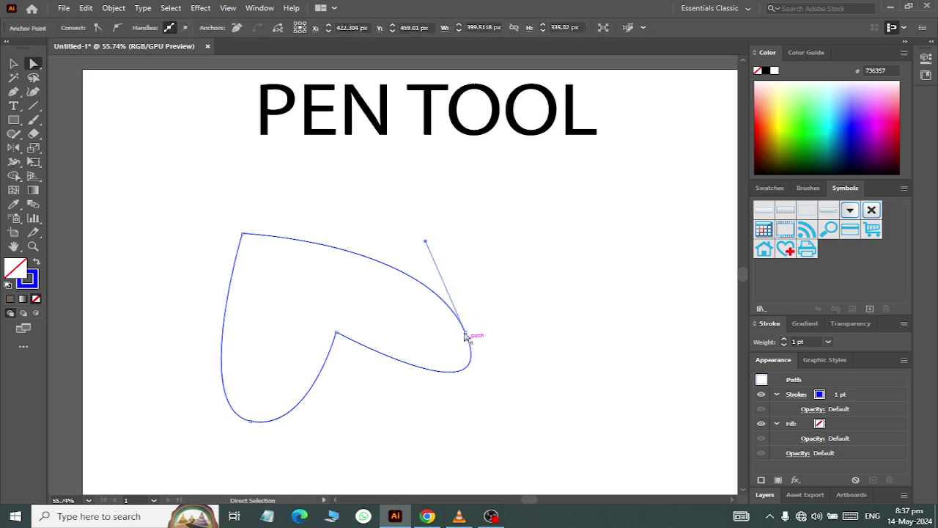
pyautogui.moveTo(467, 340); pyautogui.dragTo(455, 292)
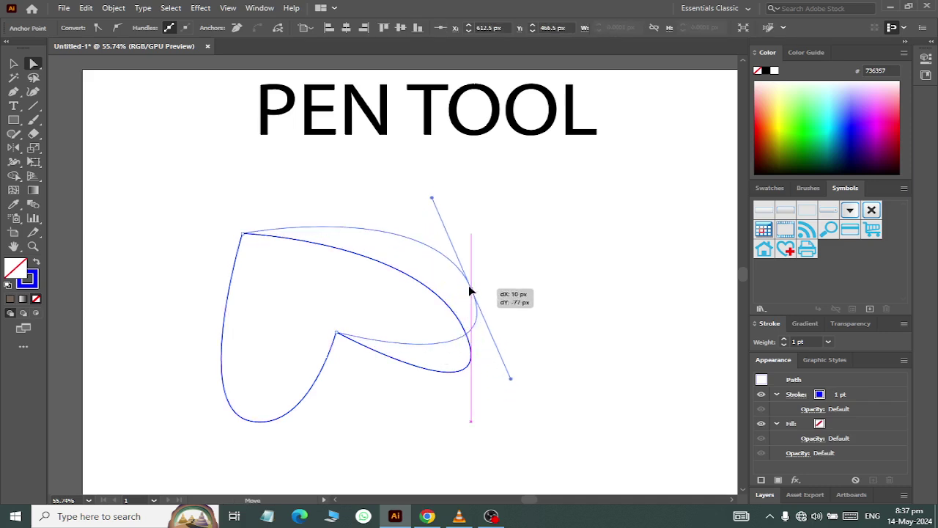
pyautogui.hotkey('ctrl', 'z')
pyautogui.click(511, 362)
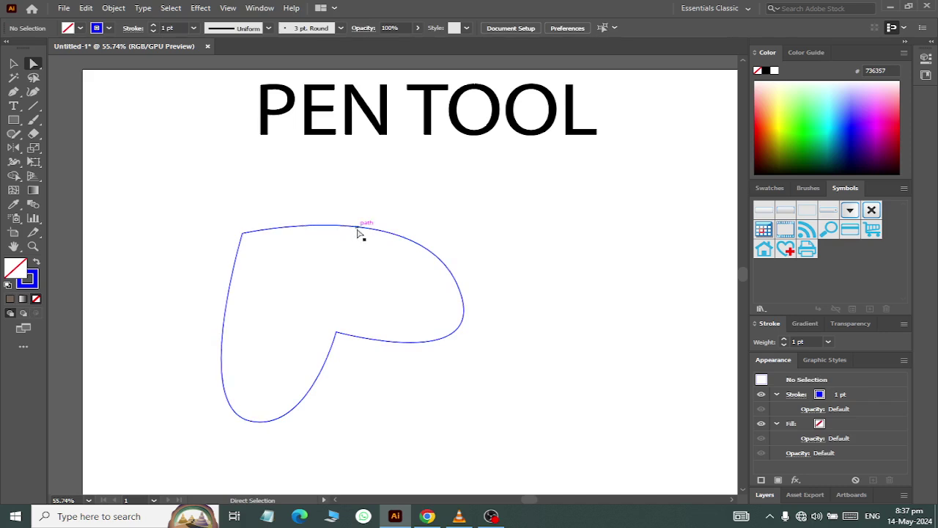
# Add an anchor point in the middle of the outline's top edge.
pyautogui.click(14, 64)
pyautogui.moveTo(222, 211); pyautogui.dragTo(325, 333)
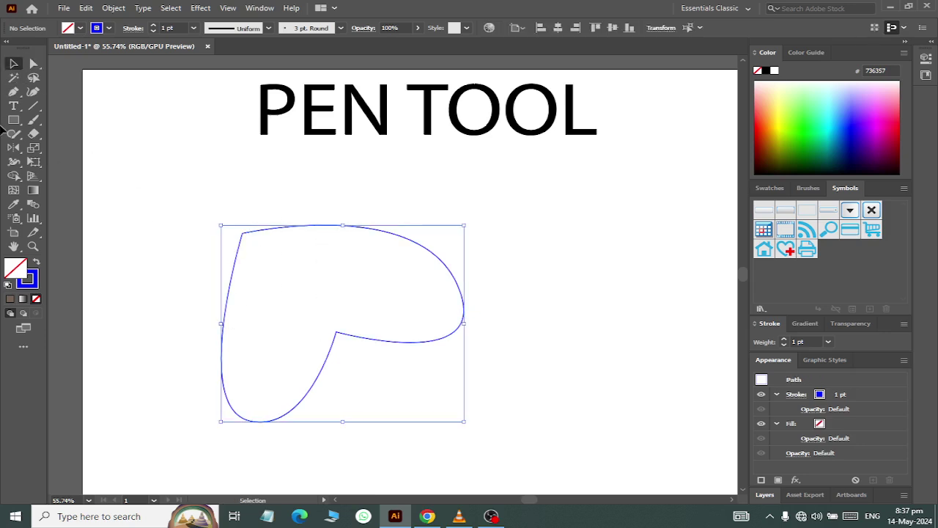
pyautogui.click(14, 92)
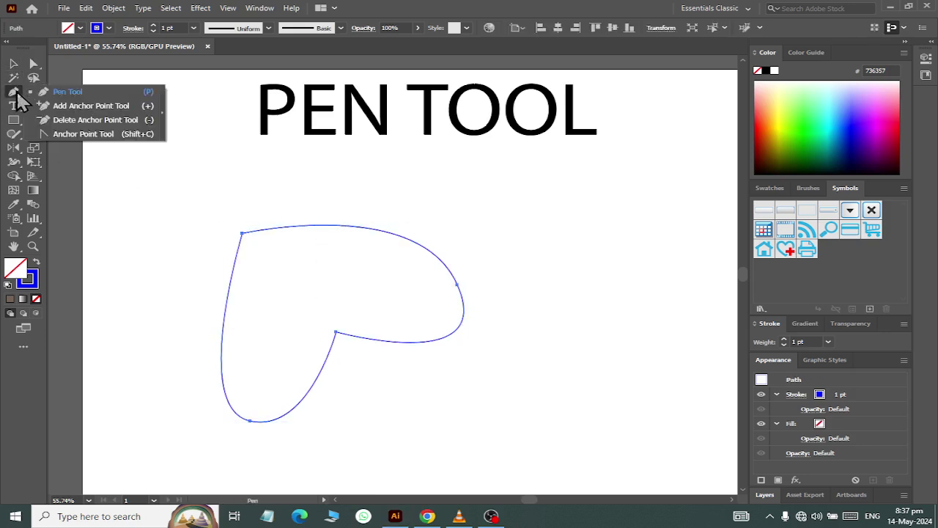
pyautogui.click(62, 106)
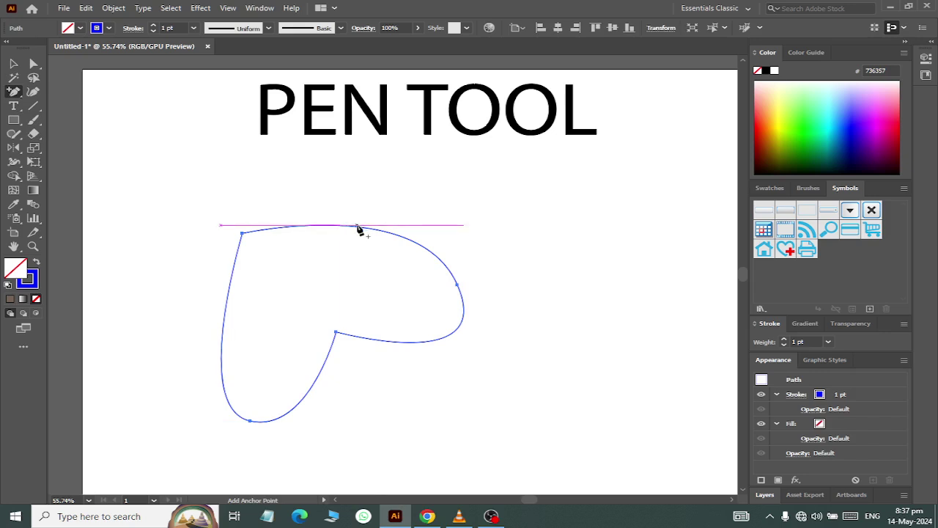
pyautogui.click(358, 228)
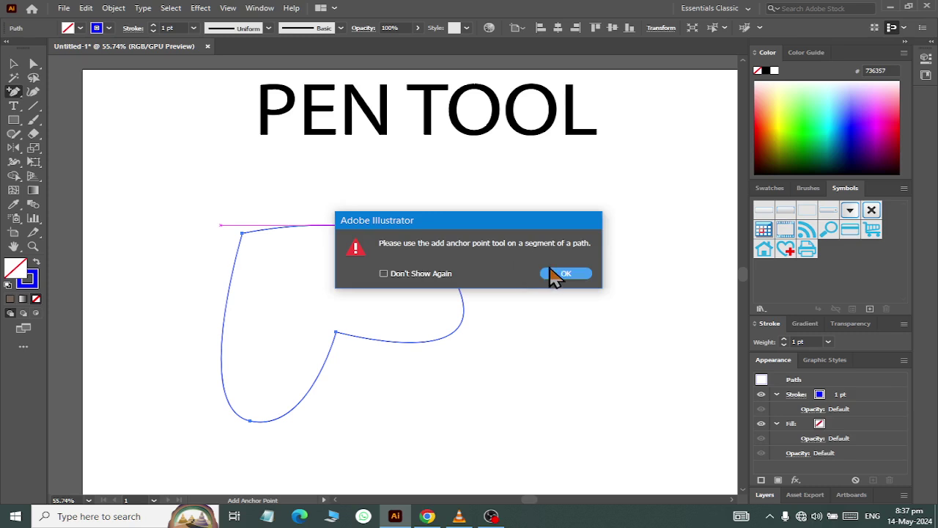
pyautogui.click(565, 274)
pyautogui.click(360, 228)
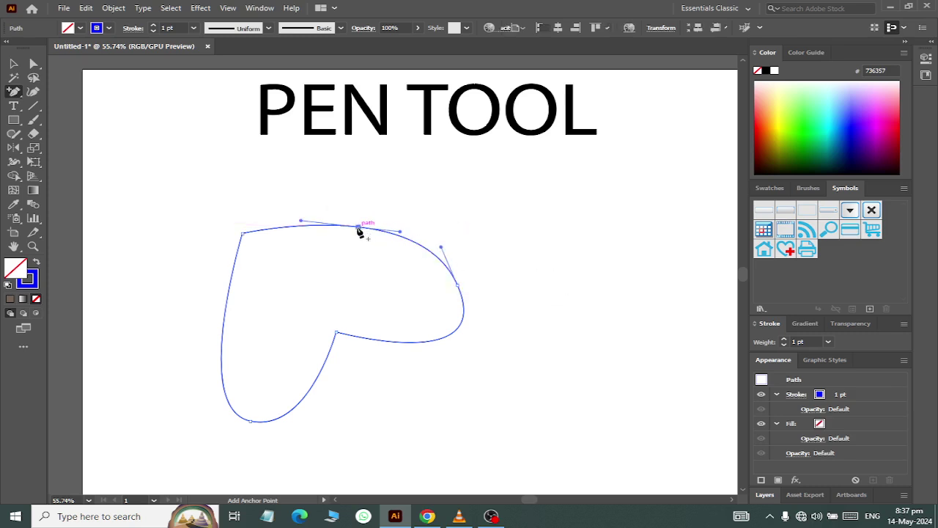
# Drag the new top anchor upward into a taller rounded peak.
pyautogui.click(34, 65)
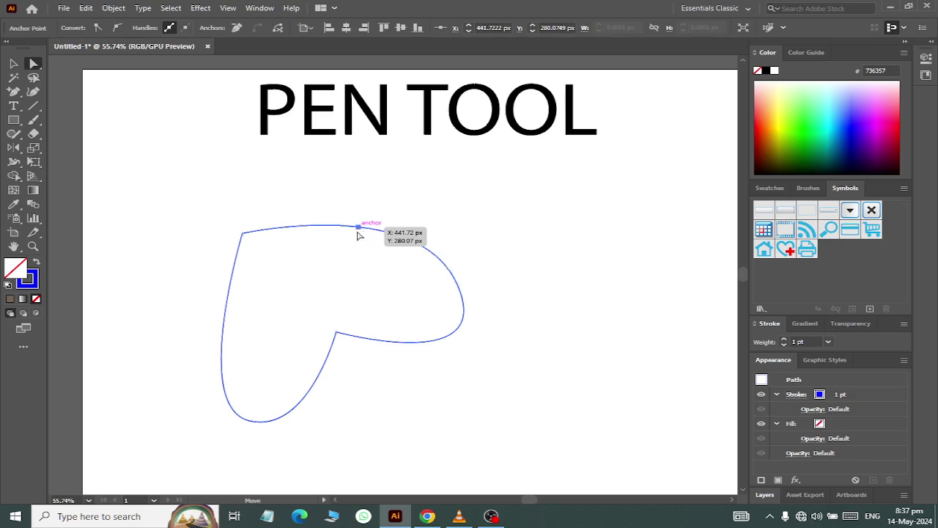
pyautogui.moveTo(360, 231); pyautogui.dragTo(362, 193)
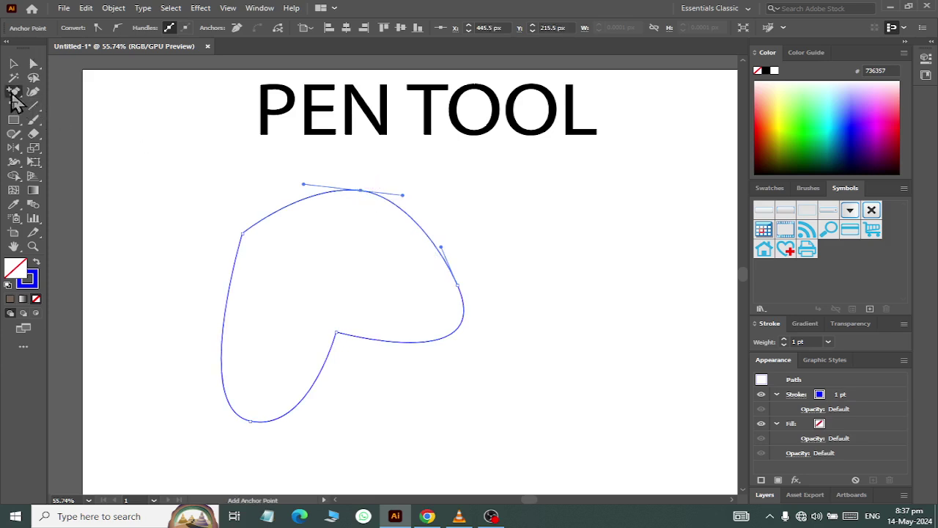
pyautogui.moveTo(14, 92); pyautogui.dragTo(50, 134)
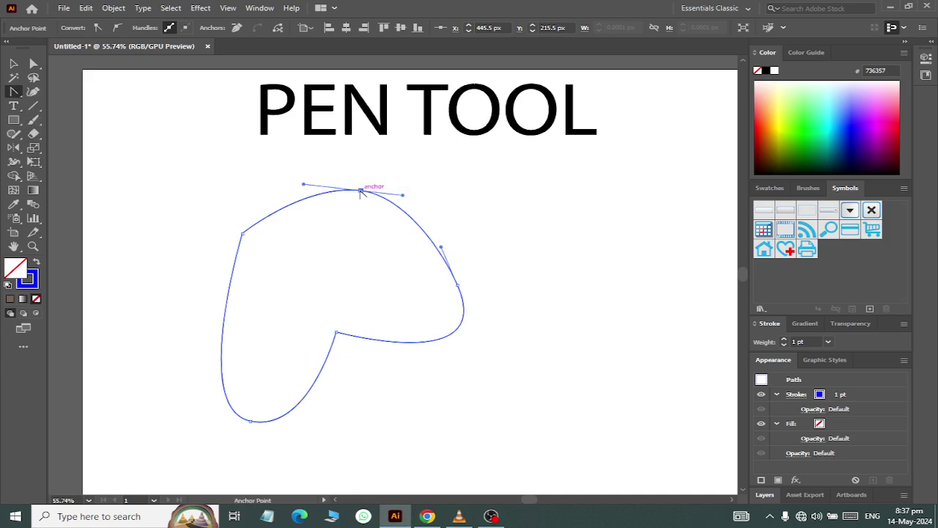
# Convert the top, inner notch, bottom and right anchors into sharp corner points.
pyautogui.click(360, 190)
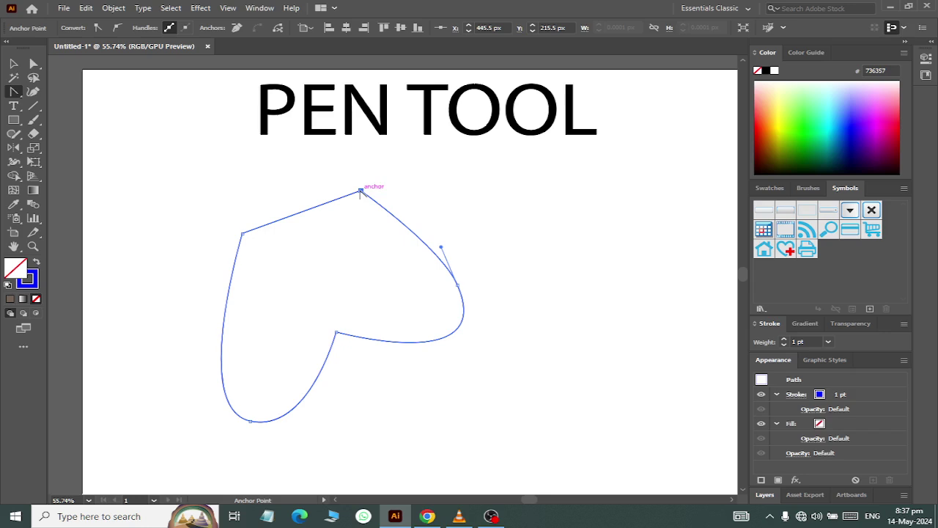
pyautogui.click(337, 333)
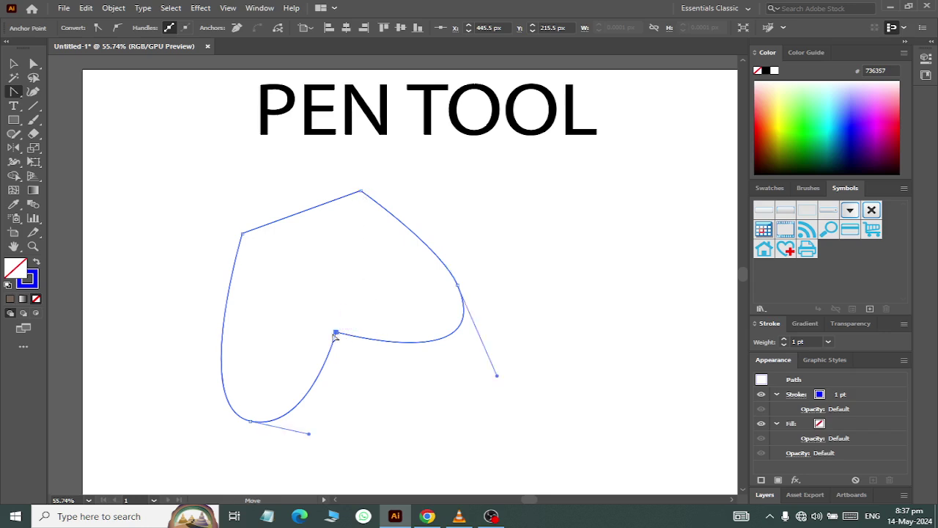
pyautogui.click(249, 421)
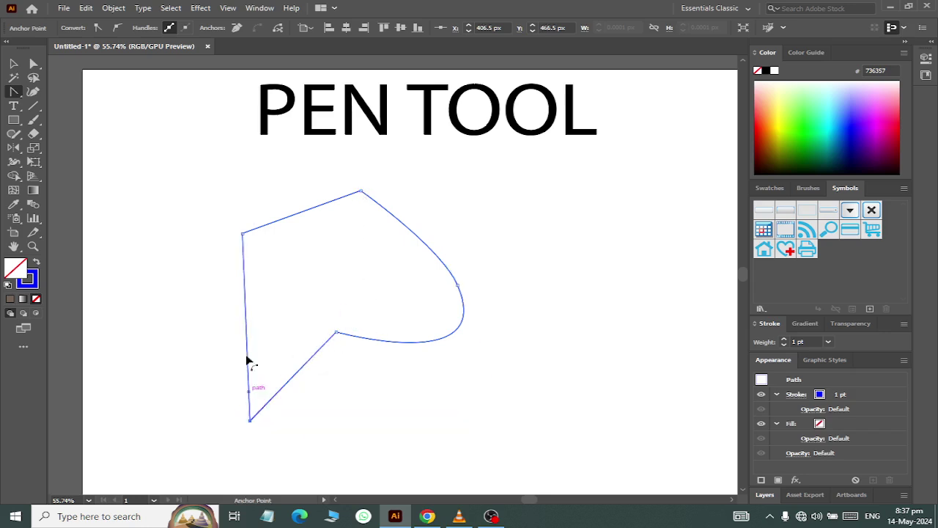
pyautogui.click(457, 285)
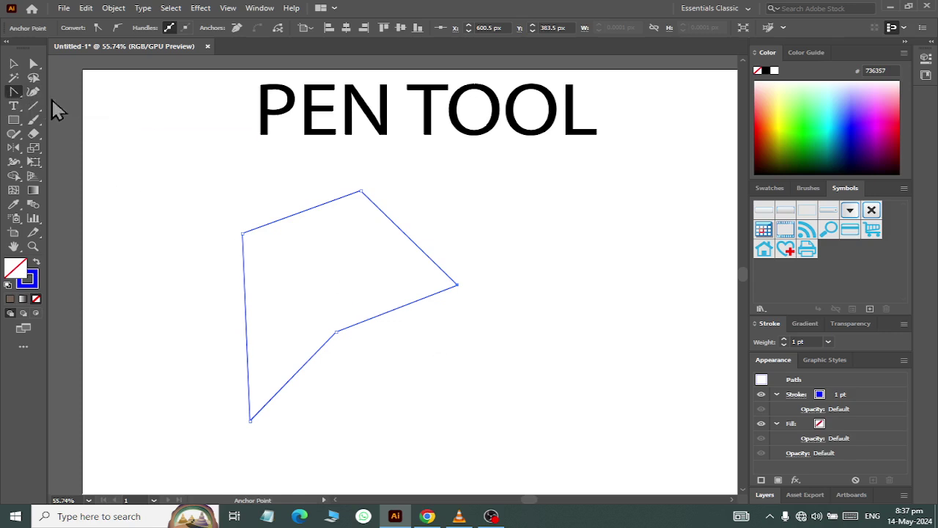
# Pull smooth handles from the top, right, bottom-left and upper-left anchors, keeping the notch a corner.
pyautogui.moveTo(361, 191); pyautogui.dragTo(388, 195)
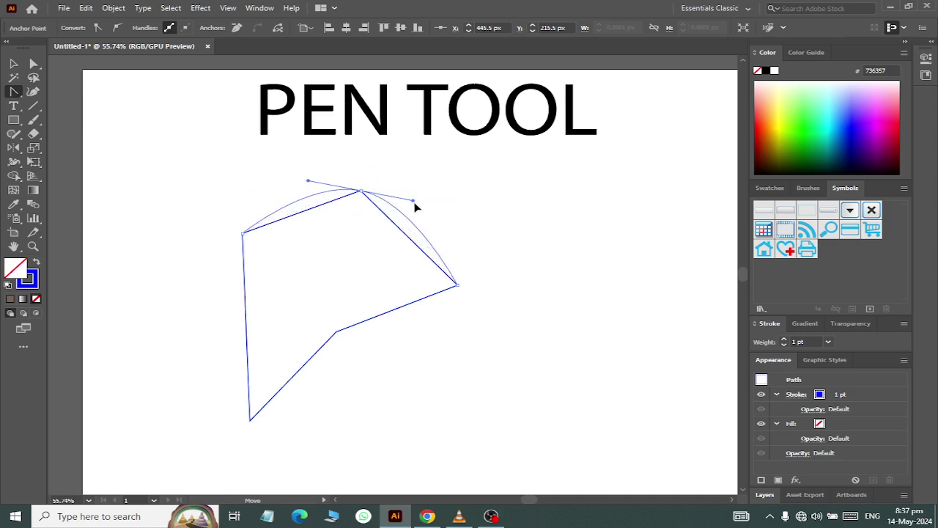
pyautogui.moveTo(388, 195); pyautogui.dragTo(413, 200)
pyautogui.moveTo(458, 284); pyautogui.dragTo(458, 322)
pyautogui.moveTo(336, 334)
pyautogui.mouseDown()
pyautogui.moveTo(339, 371)
pyautogui.moveTo(308, 374)
pyautogui.moveTo(329, 385)
pyautogui.mouseUp()
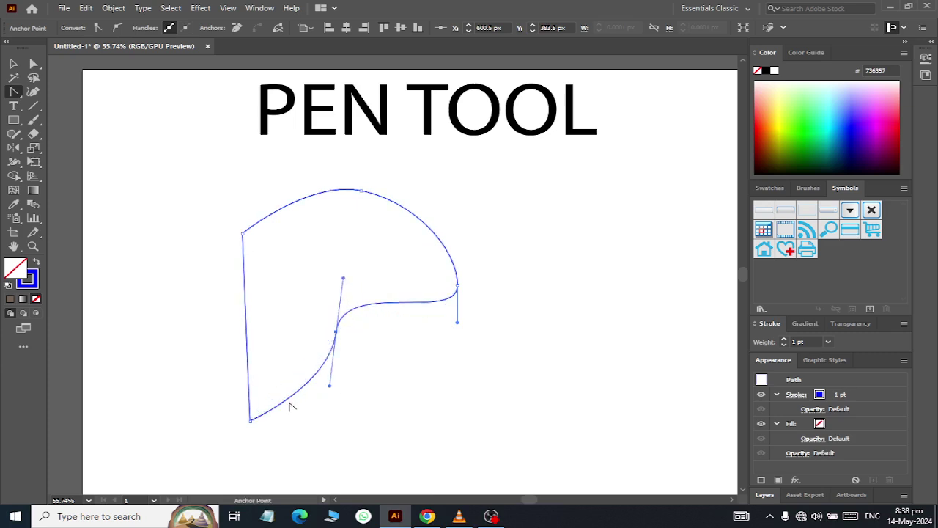
pyautogui.moveTo(250, 422); pyautogui.dragTo(195, 391)
pyautogui.moveTo(242, 233)
pyautogui.mouseDown()
pyautogui.moveTo(245, 211)
pyautogui.moveTo(263, 208)
pyautogui.moveTo(275, 239)
pyautogui.mouseUp()
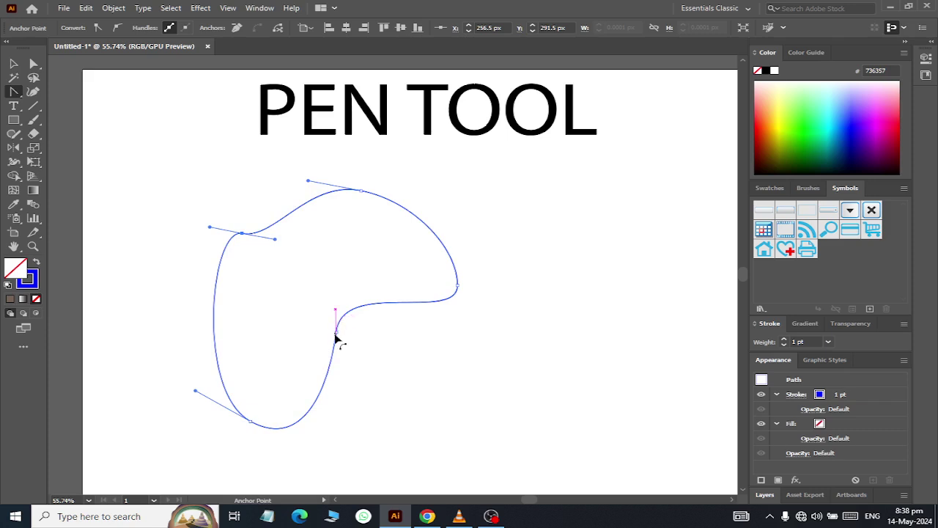
pyautogui.click(335, 331)
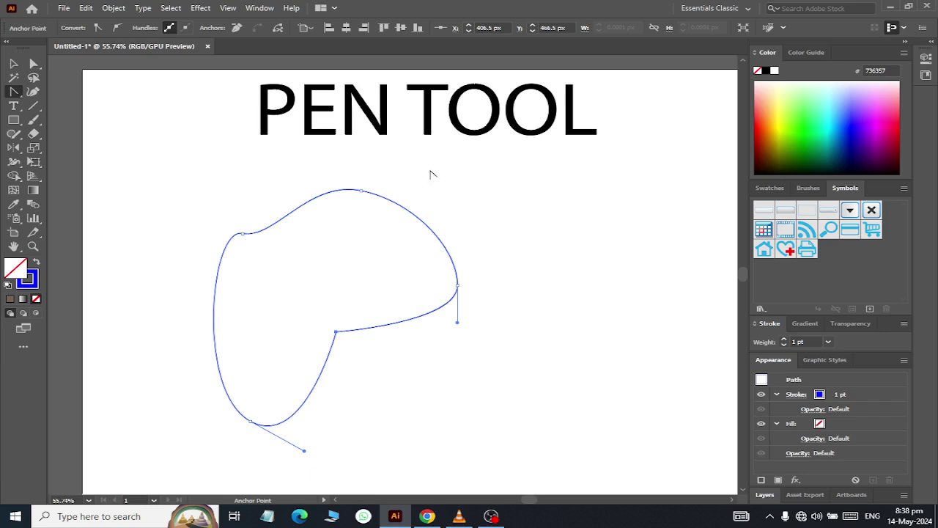
# Toggle the upper-left anchor between corner and smooth, leaving it smooth.
pyautogui.click(34, 64)
pyautogui.click(242, 234)
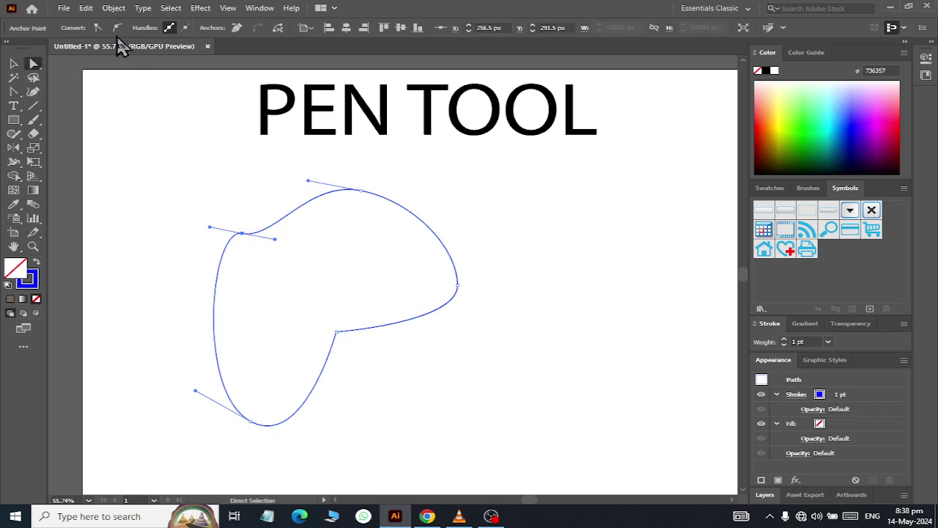
pyautogui.click(97, 28)
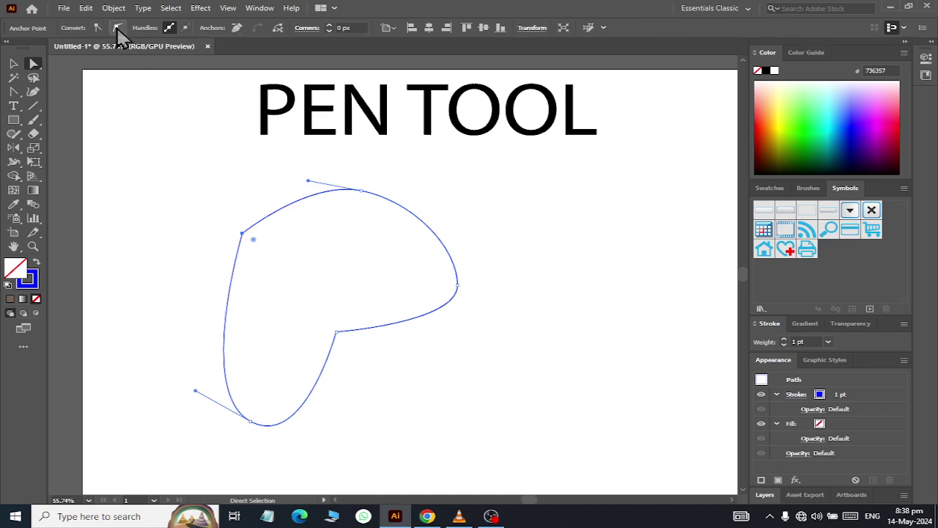
pyautogui.click(117, 28)
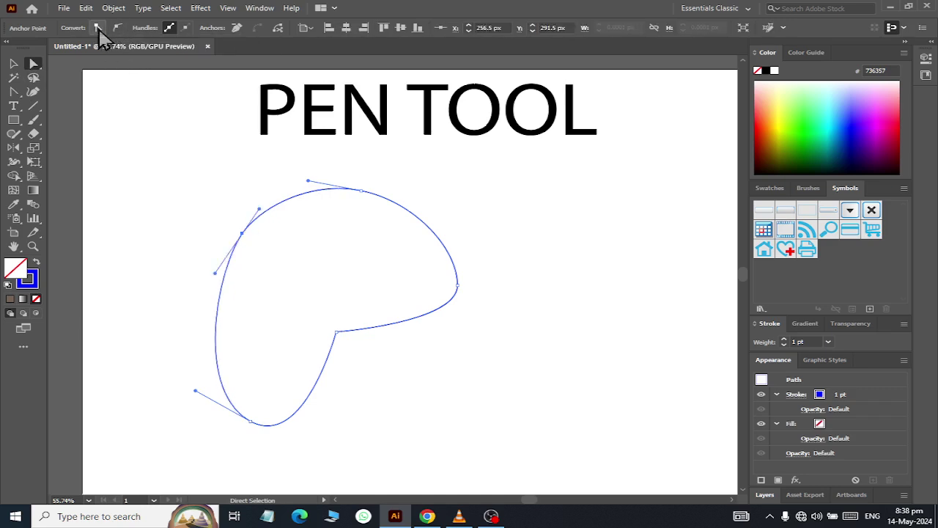
pyautogui.click(98, 28)
pyautogui.click(117, 28)
pyautogui.click(98, 28)
pyautogui.click(118, 28)
pyautogui.click(98, 28)
pyautogui.click(117, 28)
pyautogui.click(13, 92)
# Delete the inner notch and top anchors, then select the resulting rounded triangle.
pyautogui.click(59, 120)
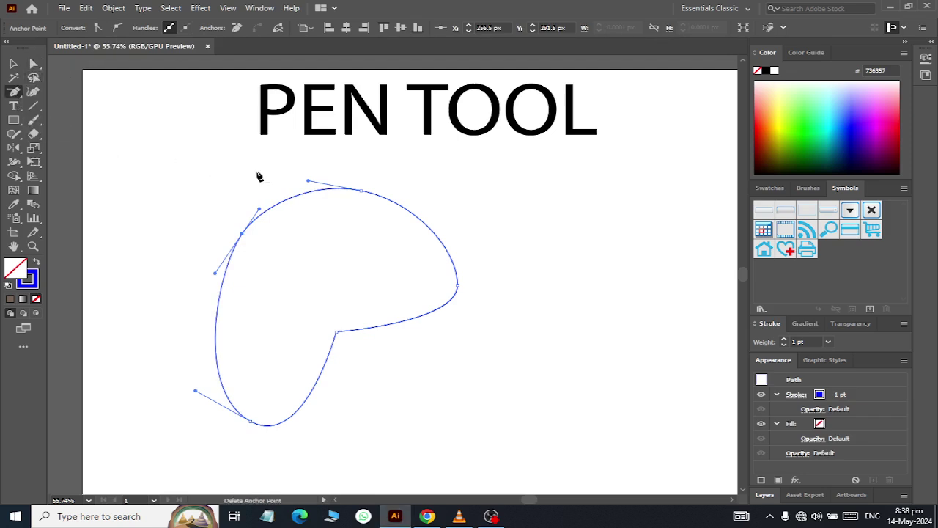
pyautogui.click(337, 334)
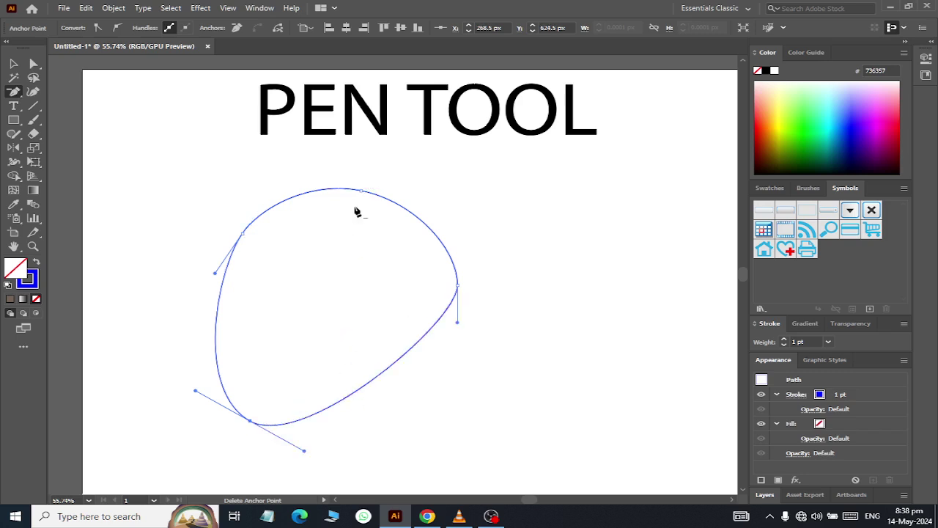
pyautogui.click(363, 192)
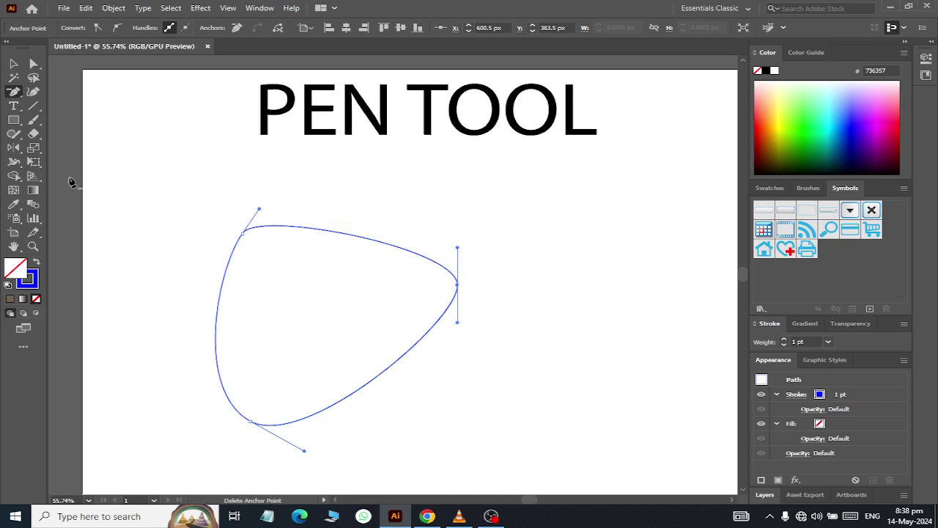
pyautogui.click(13, 64)
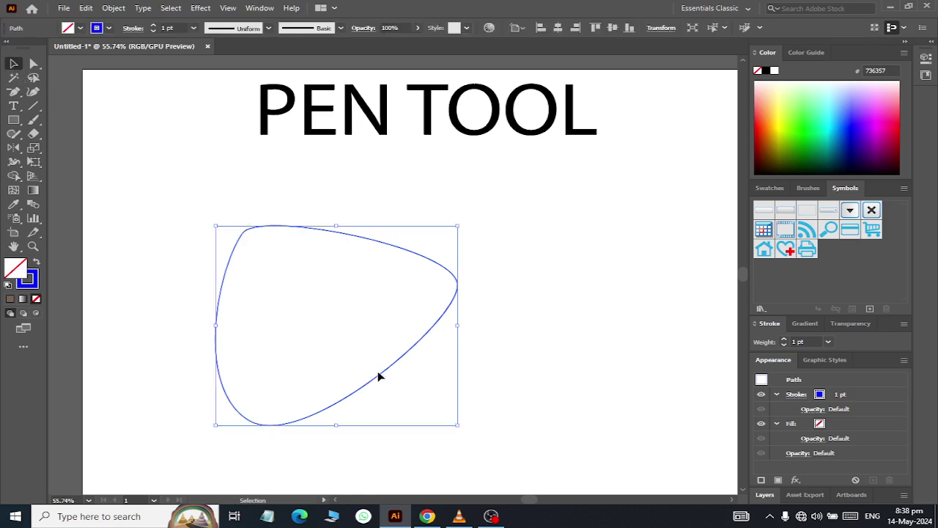
# Delete the rounded triangle and switch to the Curvature tool.
pyautogui.press('Delete')
pyautogui.moveTo(14, 92); pyautogui.dragTo(83, 99)
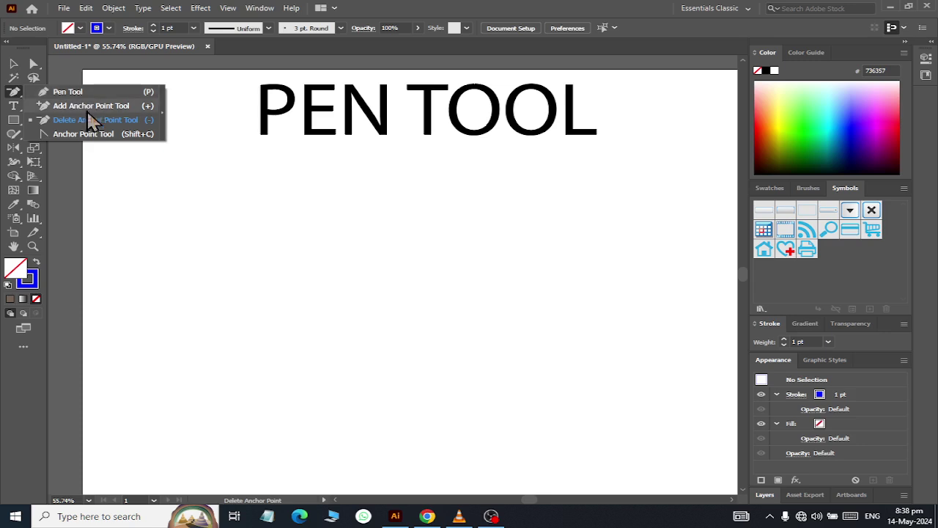
pyautogui.click(33, 93)
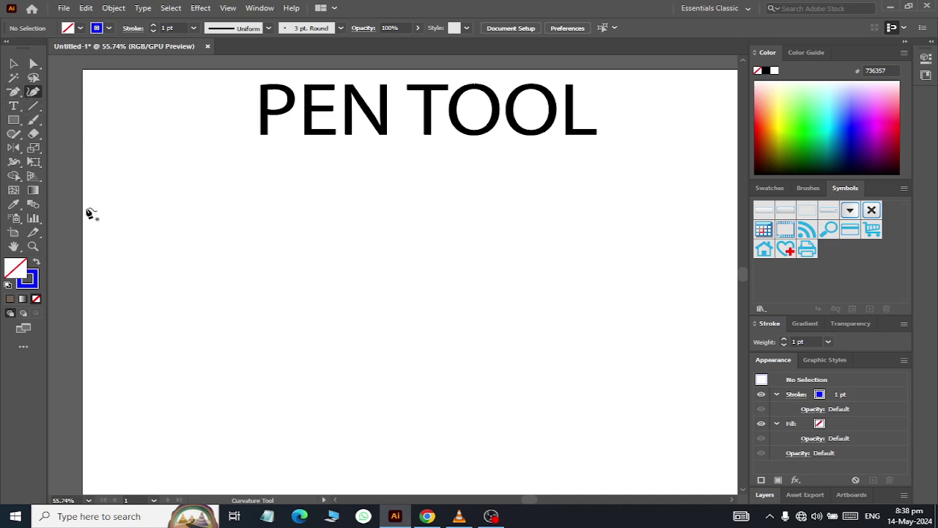
# Drag out a 250 × 383 px vertical ellipse below the title with the Ellipse tool.
pyautogui.click(13, 121)
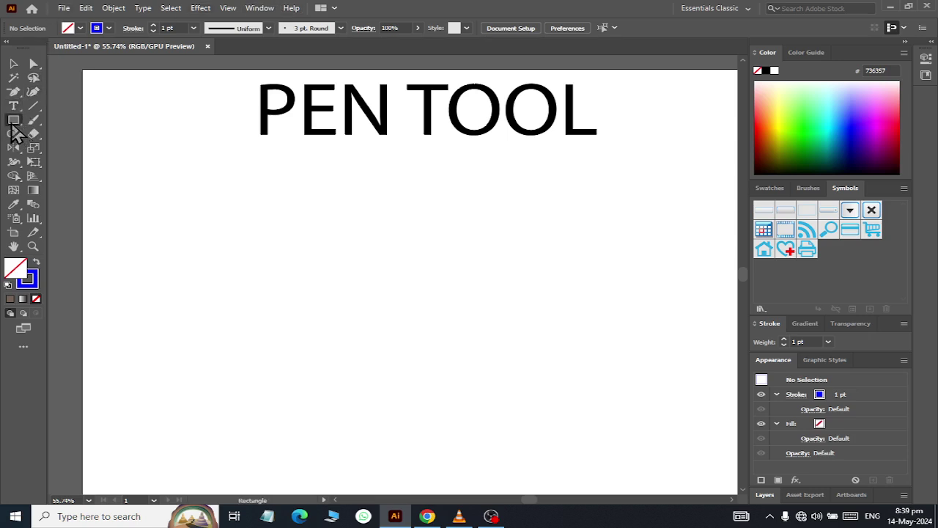
pyautogui.moveTo(11, 125); pyautogui.dragTo(58, 148)
pyautogui.moveTo(311, 247)
pyautogui.mouseDown()
pyautogui.moveTo(434, 387)
pyautogui.moveTo(466, 462)
pyautogui.mouseUp()
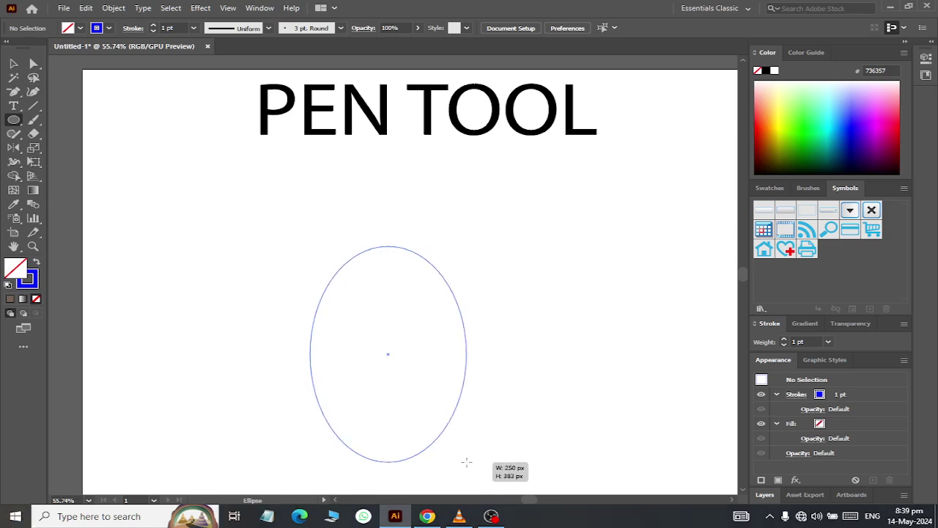
pyautogui.moveTo(468, 463); pyautogui.dragTo(469, 462)
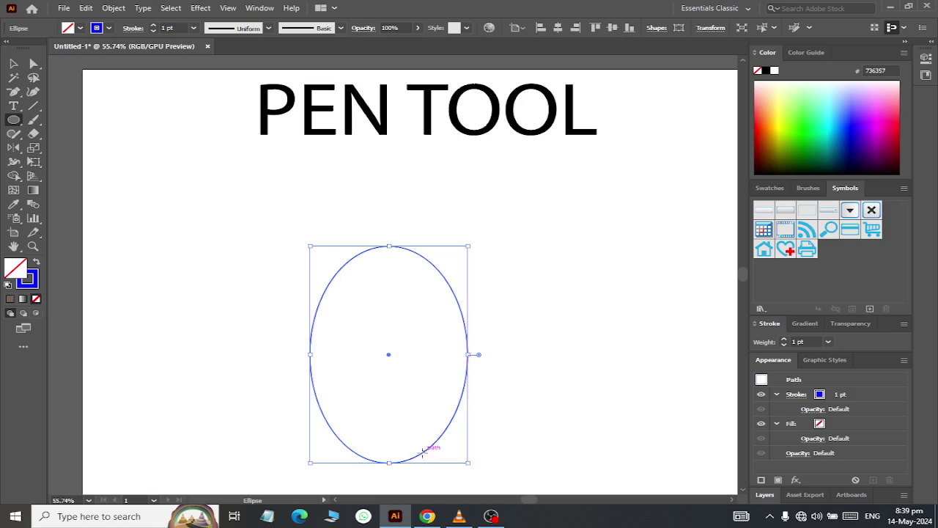
pyautogui.click(34, 65)
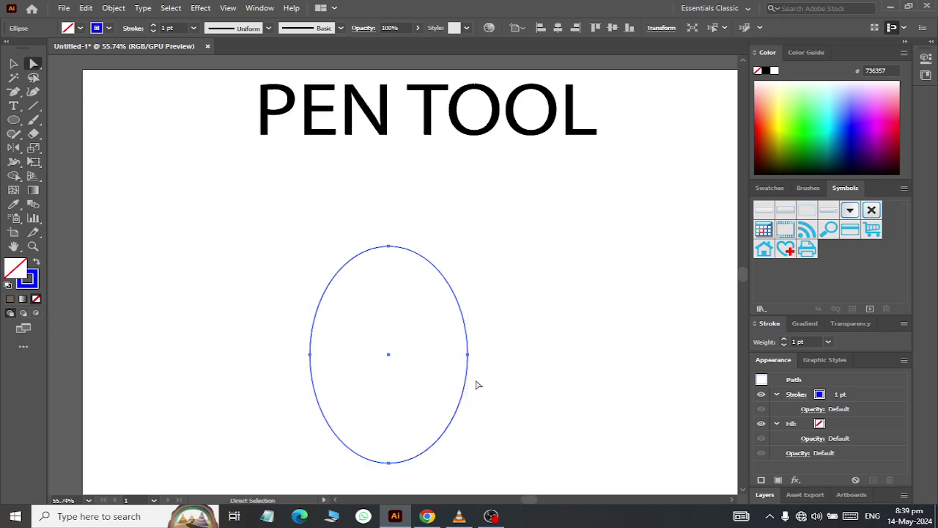
# Drag the oval's right anchor handles inward to dent the lower right into a mango shape.
pyautogui.click(468, 355)
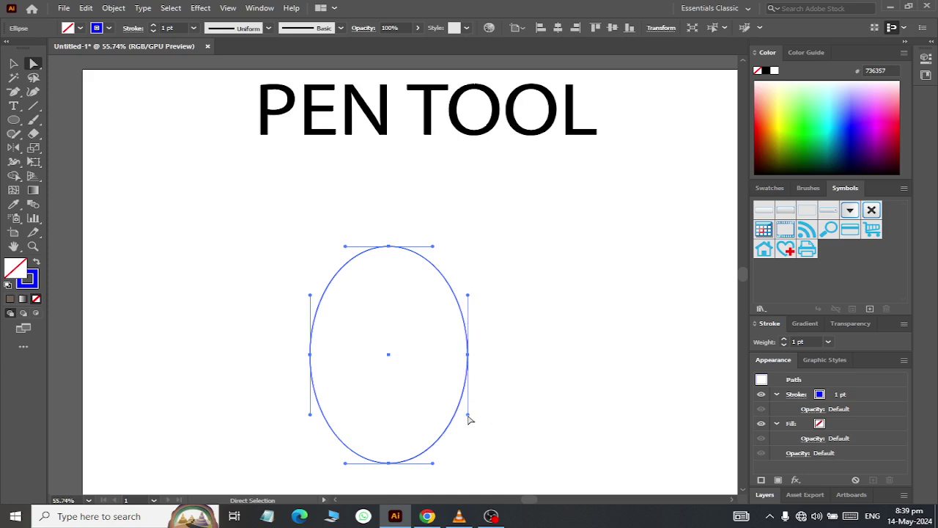
pyautogui.moveTo(467, 415); pyautogui.dragTo(419, 406)
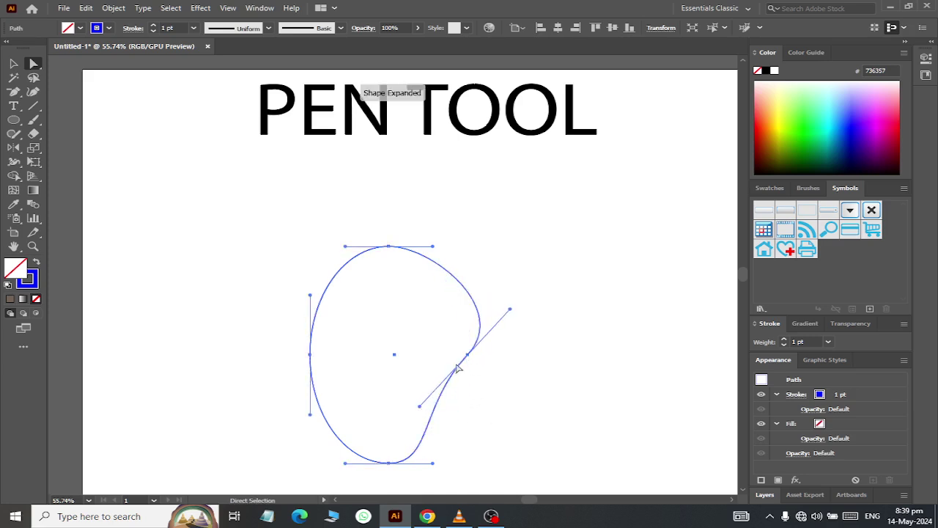
pyautogui.moveTo(466, 356); pyautogui.dragTo(427, 363)
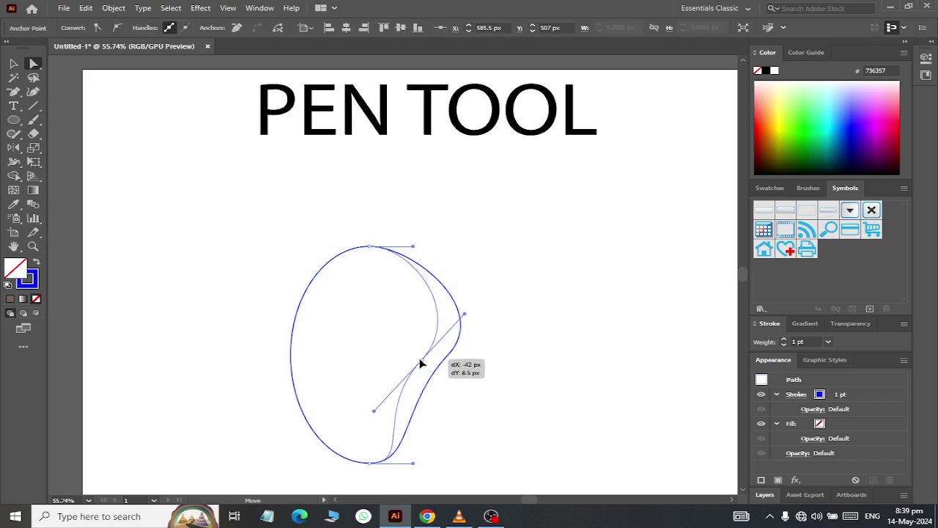
pyautogui.click(504, 287)
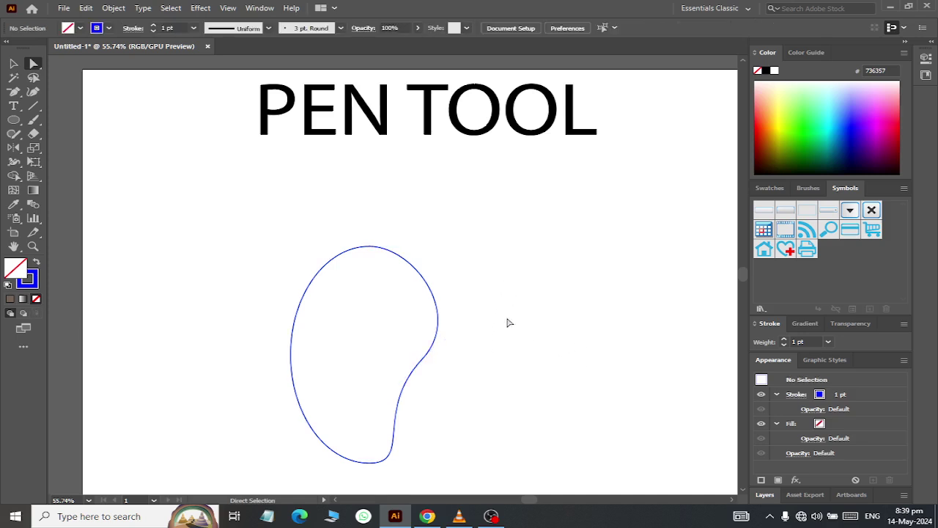
pyautogui.click(13, 63)
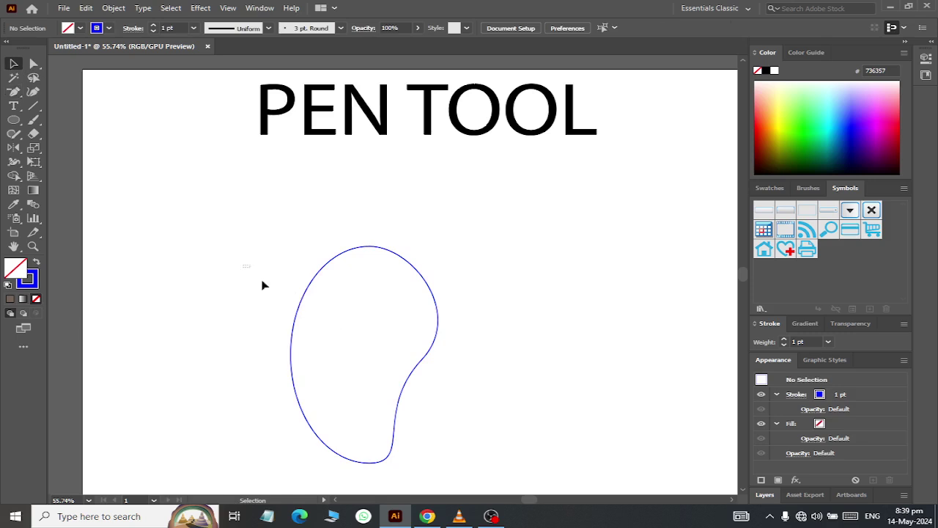
# Fill the mango outline shape with yellow FFE232, undoing a greenish mis-pick.
pyautogui.click(291, 337)
pyautogui.click(778, 104)
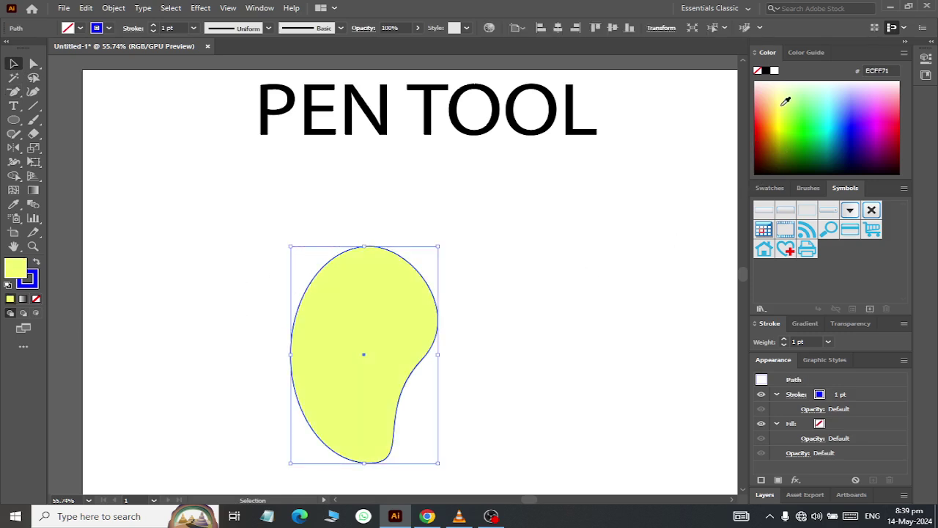
pyautogui.moveTo(779, 88); pyautogui.dragTo(783, 117)
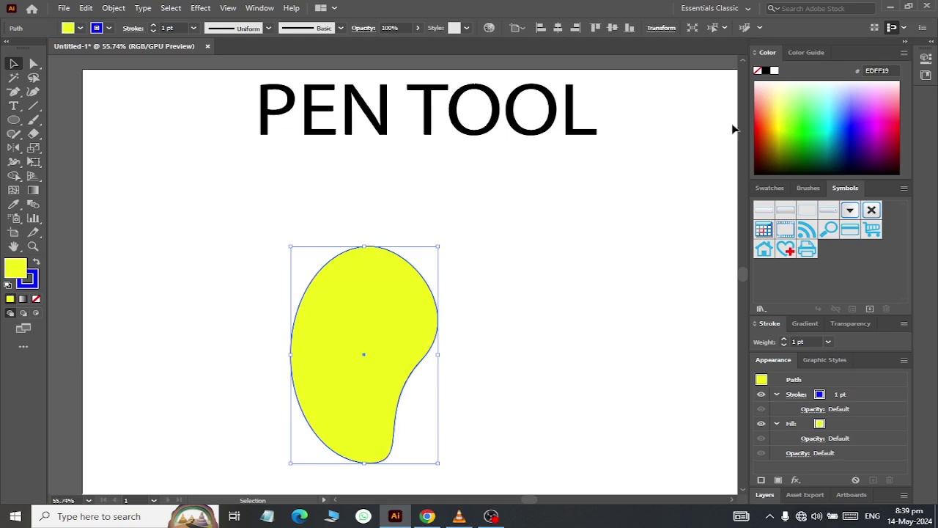
pyautogui.hotkey('ctrl', 'z')
pyautogui.click(512, 252)
# Set the yellow mango's stroke to None, removing its blue outline.
pyautogui.click(338, 334)
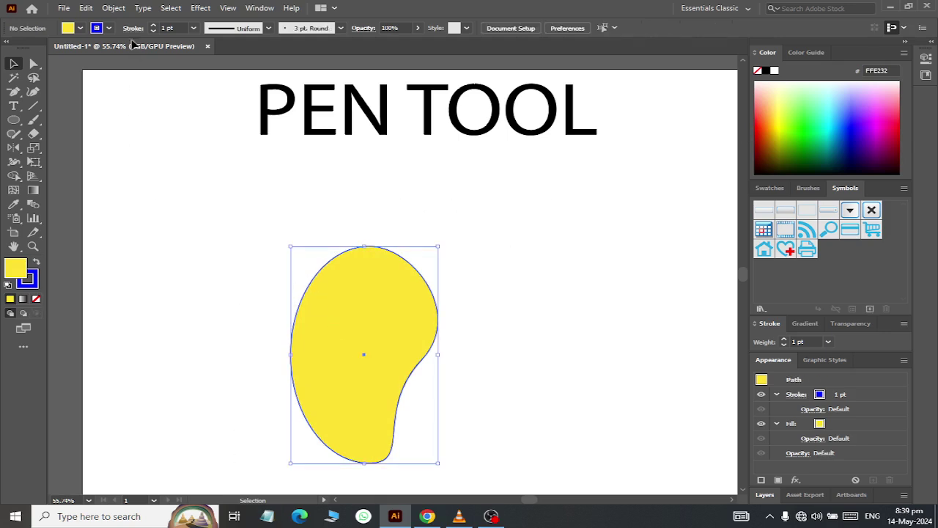
pyautogui.click(109, 27)
pyautogui.click(9, 48)
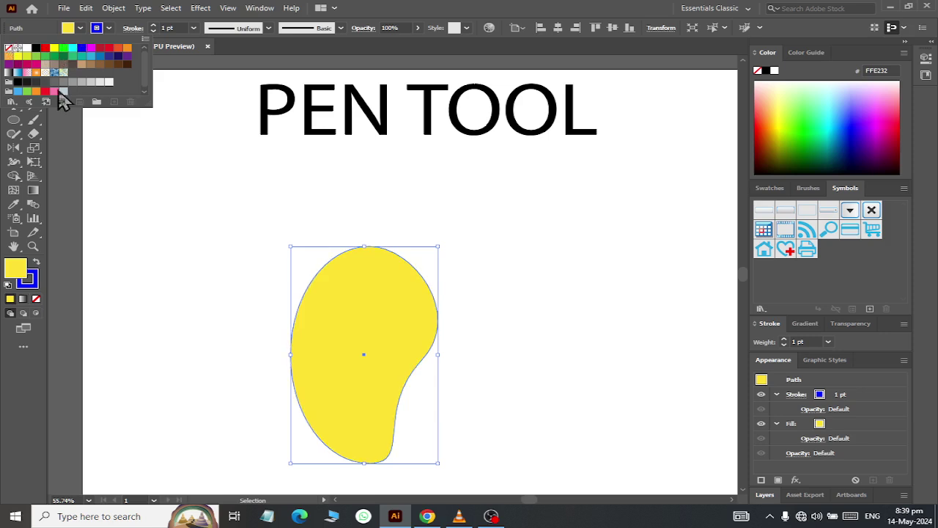
pyautogui.click(193, 230)
pyautogui.click(13, 120)
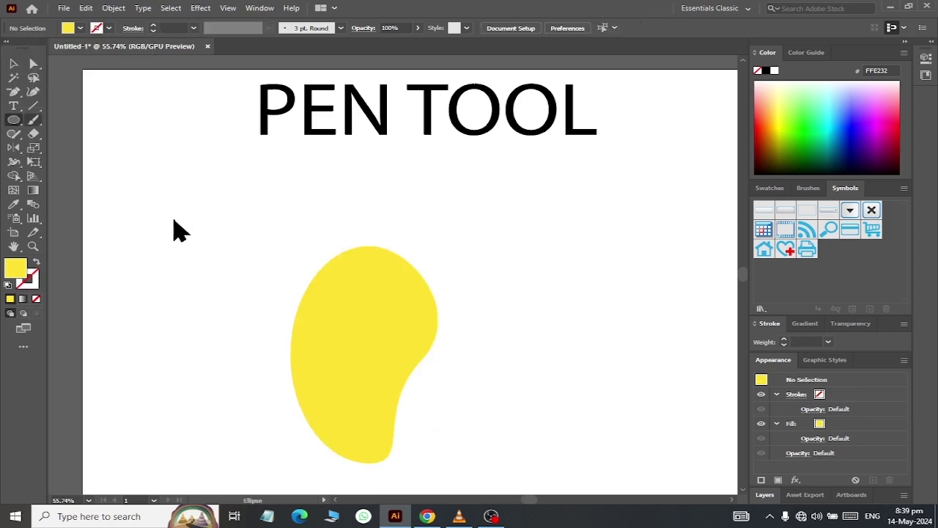
# Draw a small ellipse, fill it brown 754C24, and place it on the mango's top.
pyautogui.moveTo(174, 221); pyautogui.dragTo(194, 228)
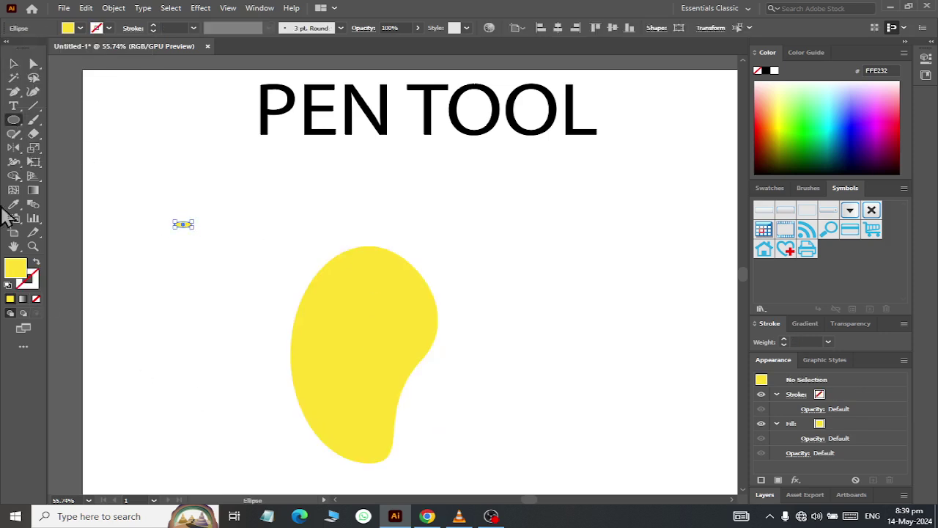
pyautogui.click(13, 64)
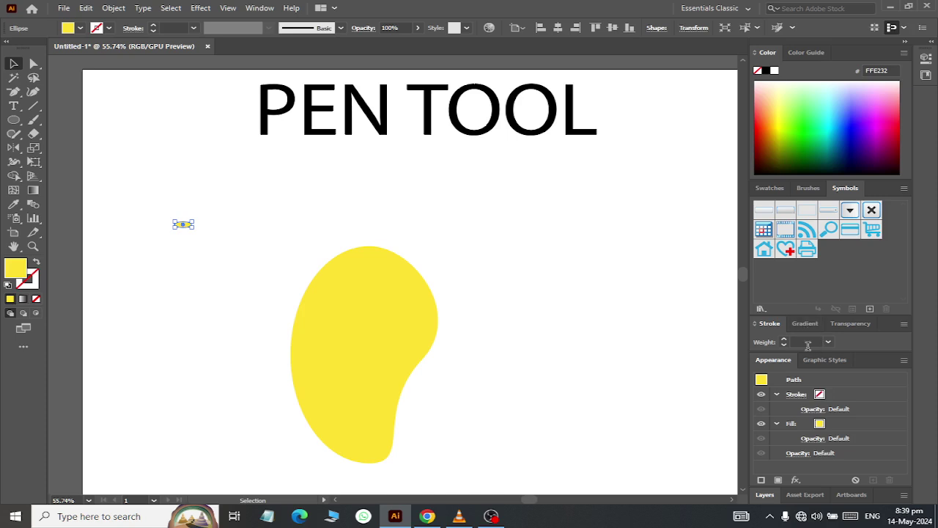
pyautogui.click(80, 30)
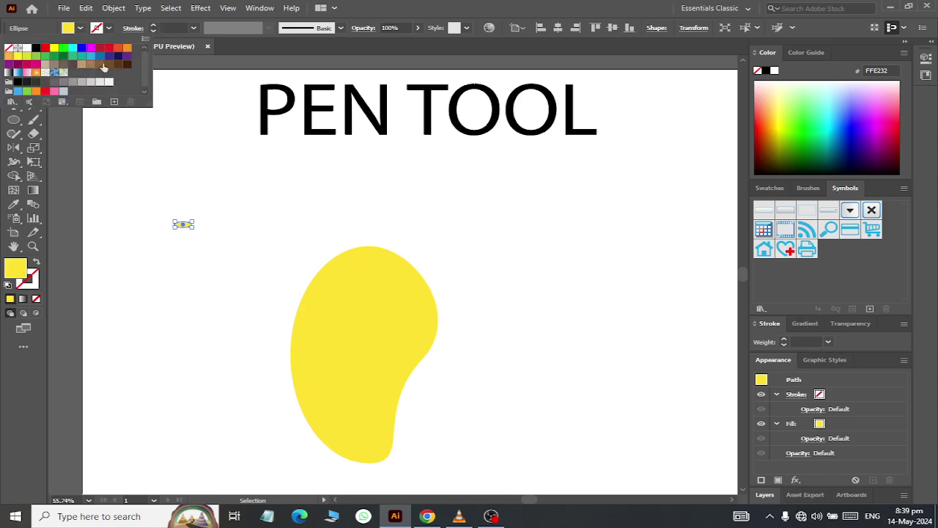
pyautogui.click(110, 66)
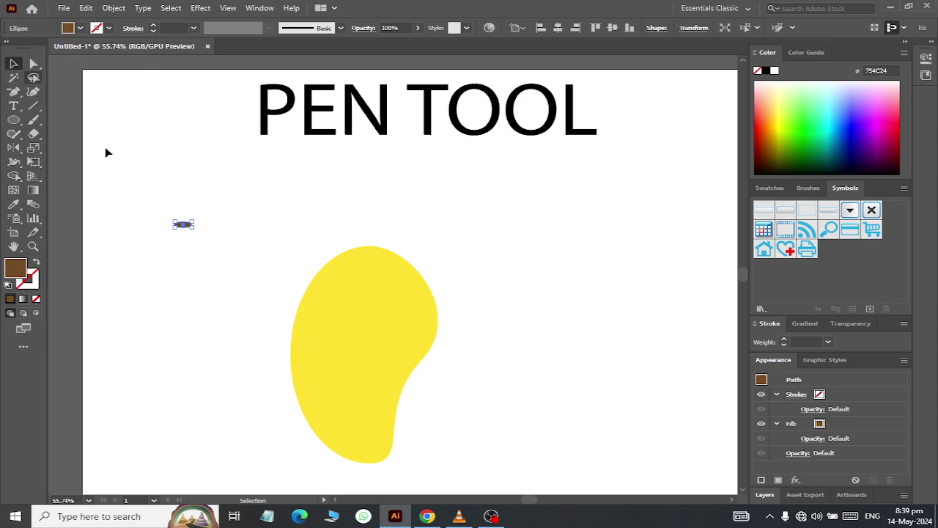
pyautogui.moveTo(184, 226); pyautogui.dragTo(371, 256)
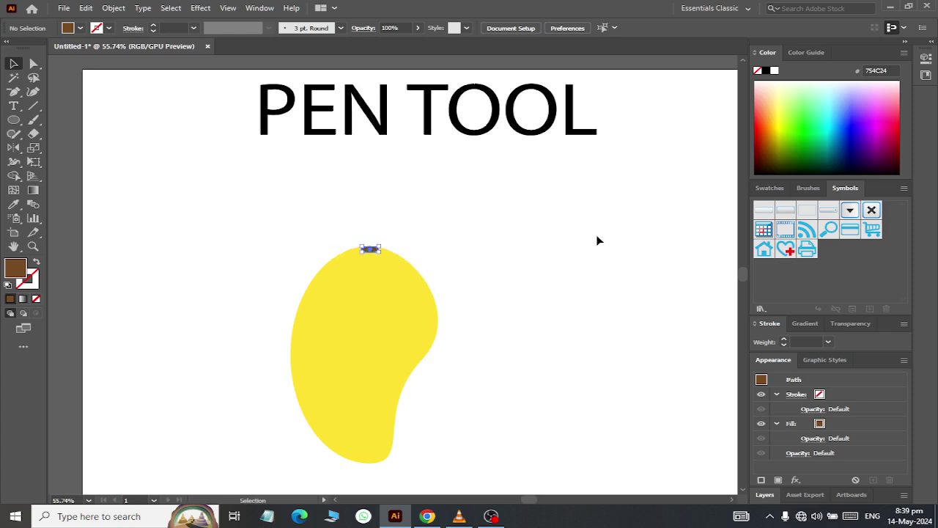
pyautogui.click(513, 352)
# Draw a tall ellipse right of the mango and convert its top and bottom anchors to corners.
pyautogui.scroll(1, 484, 213)
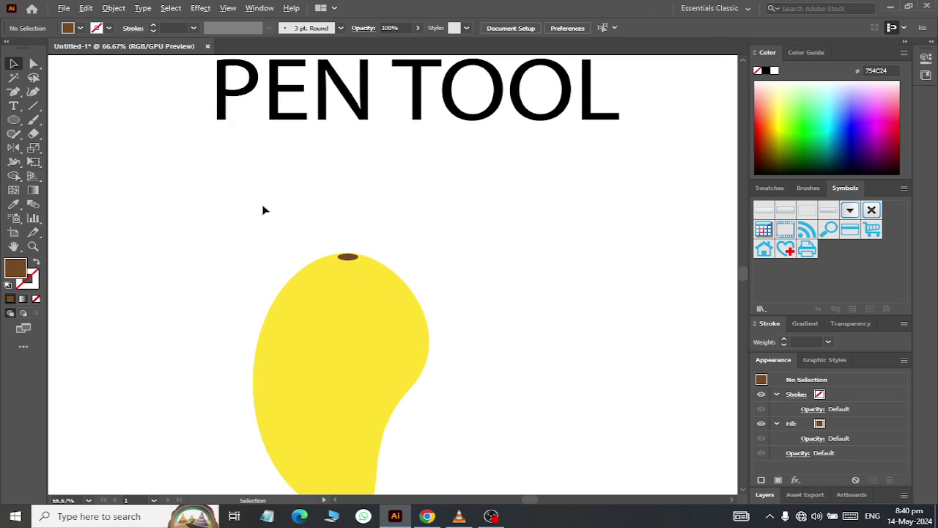
pyautogui.click(14, 120)
pyautogui.moveTo(513, 232); pyautogui.dragTo(558, 311)
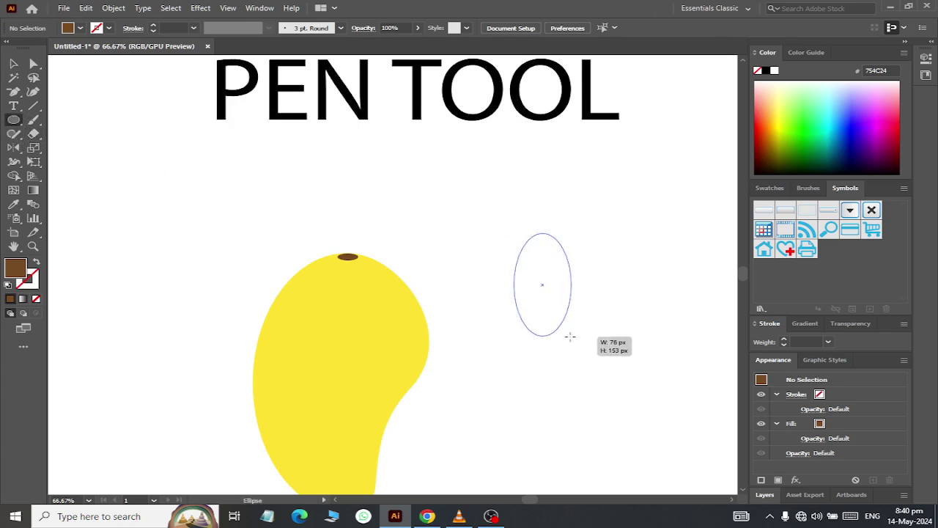
pyautogui.click(33, 63)
pyautogui.click(536, 234)
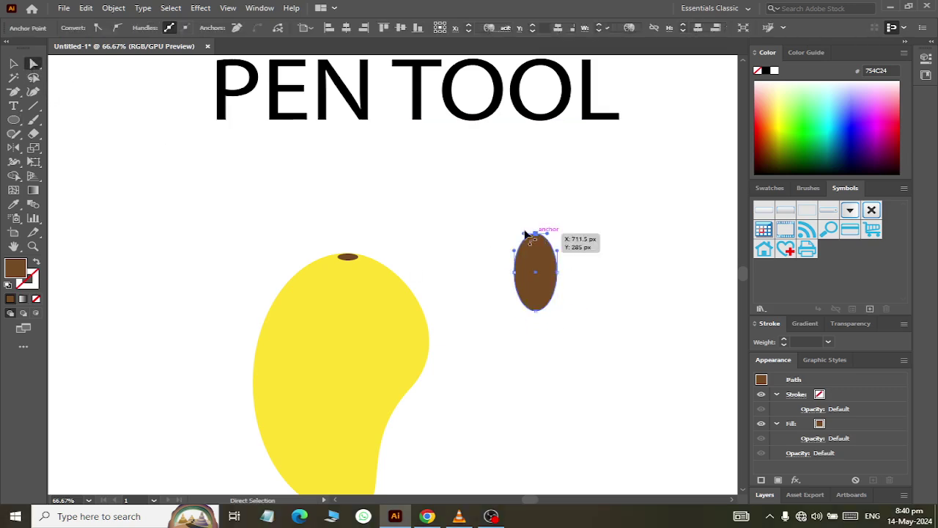
pyautogui.click(100, 29)
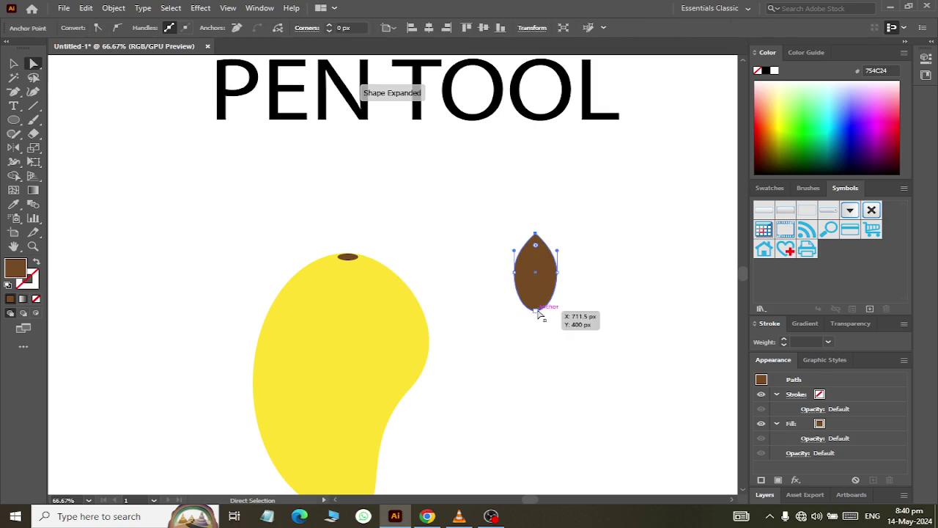
pyautogui.click(535, 310)
pyautogui.click(97, 28)
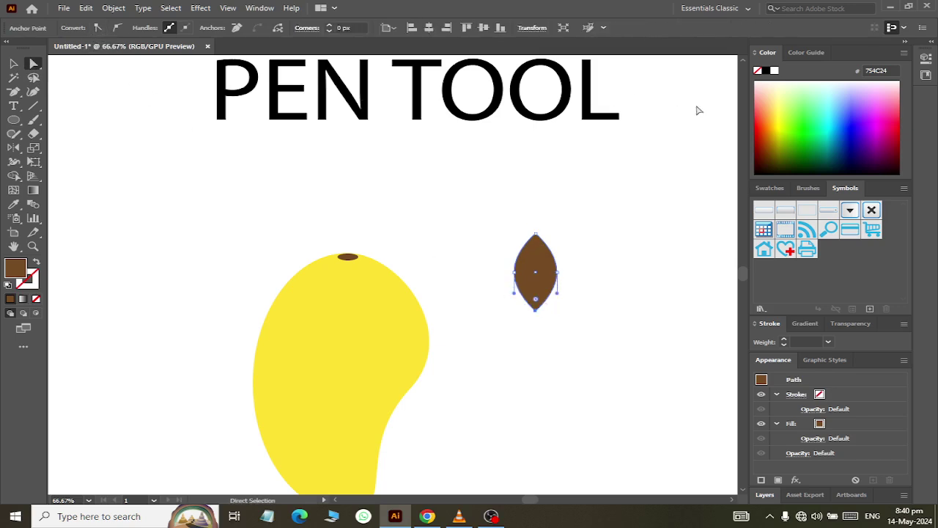
# Fill the pointed leaf shape green 00A64A.
pyautogui.click(818, 139)
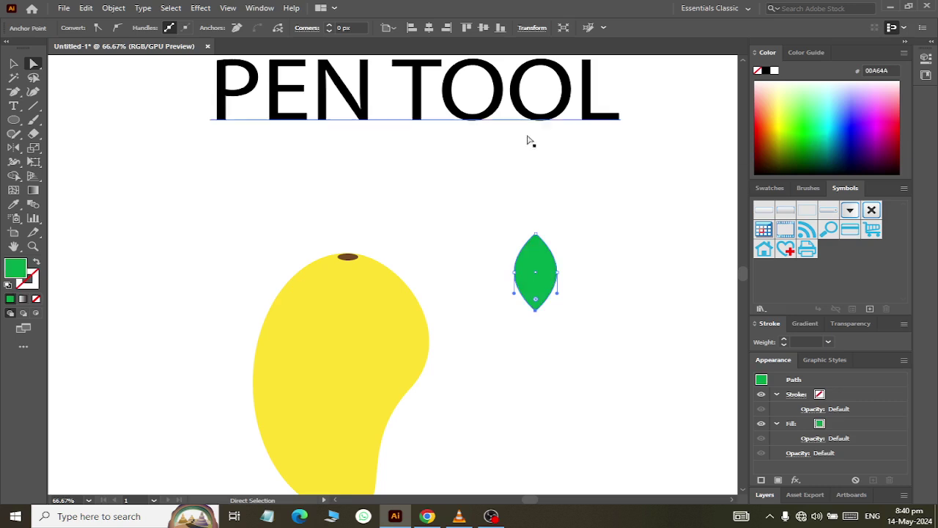
pyautogui.click(14, 63)
pyautogui.scroll(2, 543, 271)
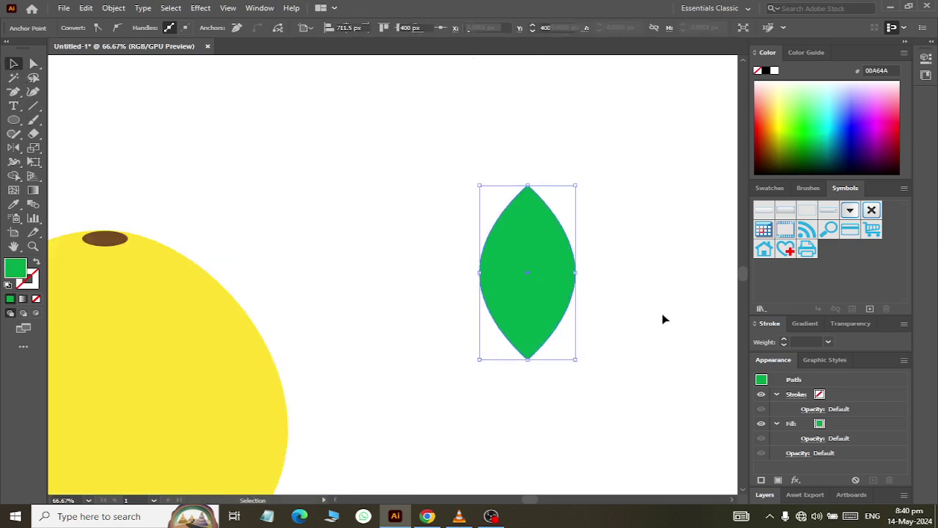
# Delete the leaf's right anchor point, leaving only the left half.
pyautogui.click(33, 64)
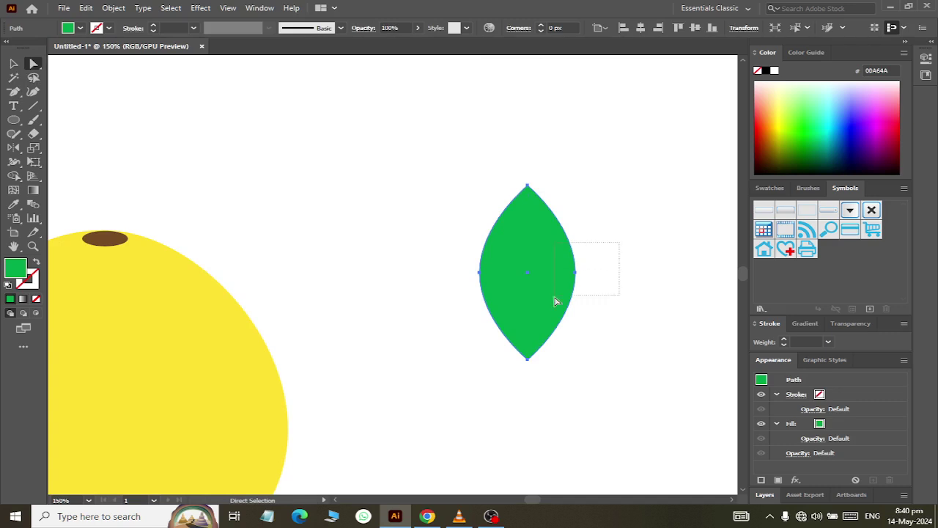
pyautogui.moveTo(555, 301); pyautogui.dragTo(572, 310)
pyautogui.press('Delete')
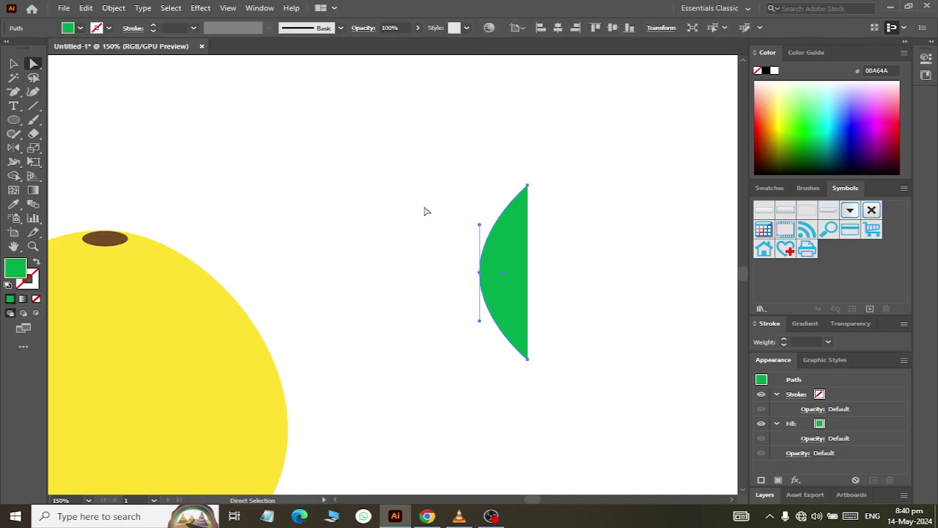
pyautogui.click(424, 211)
pyautogui.click(14, 63)
pyautogui.click(506, 337)
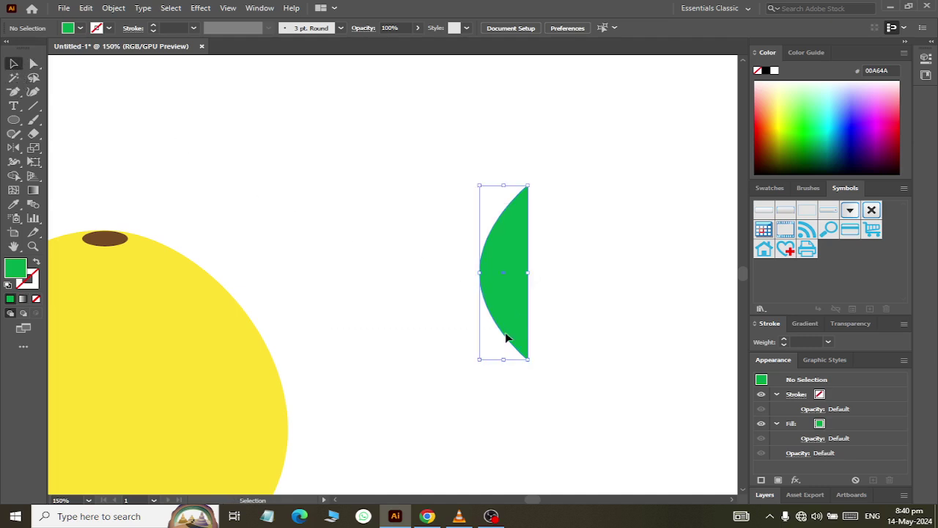
# Reflect a copy of the half leaf vertically, undoing the misplaced mirror.
pyautogui.click(15, 149)
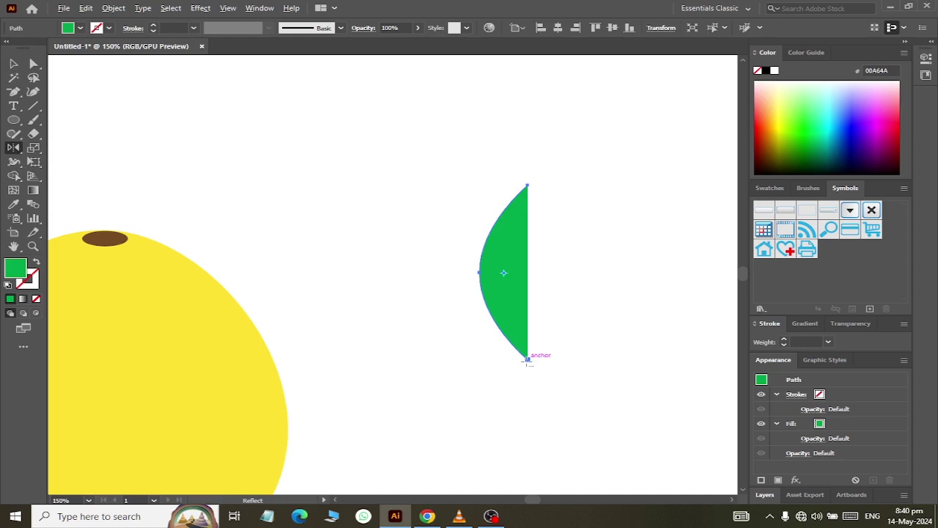
pyautogui.keyDown('alt'); pyautogui.click(528, 359); pyautogui.keyUp('alt')
pyautogui.press('Return')
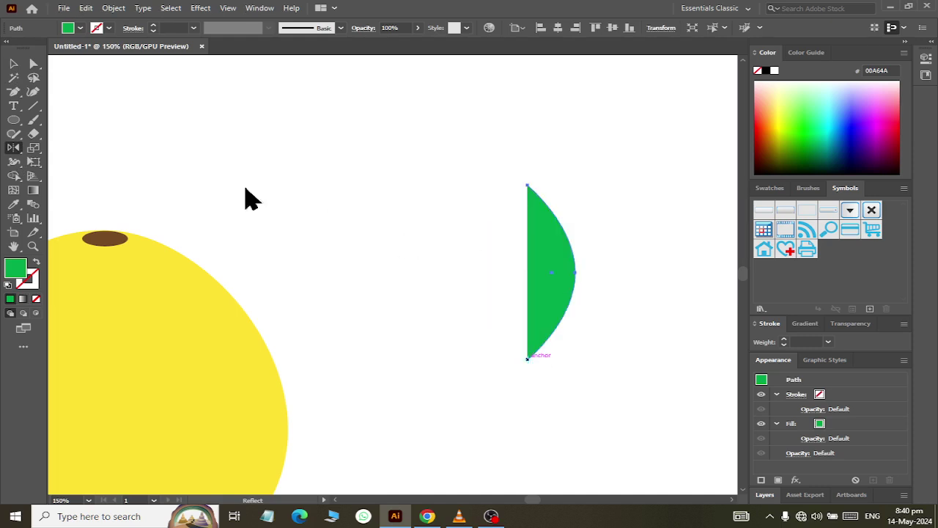
pyautogui.moveTo(253, 198); pyautogui.dragTo(313, 204)
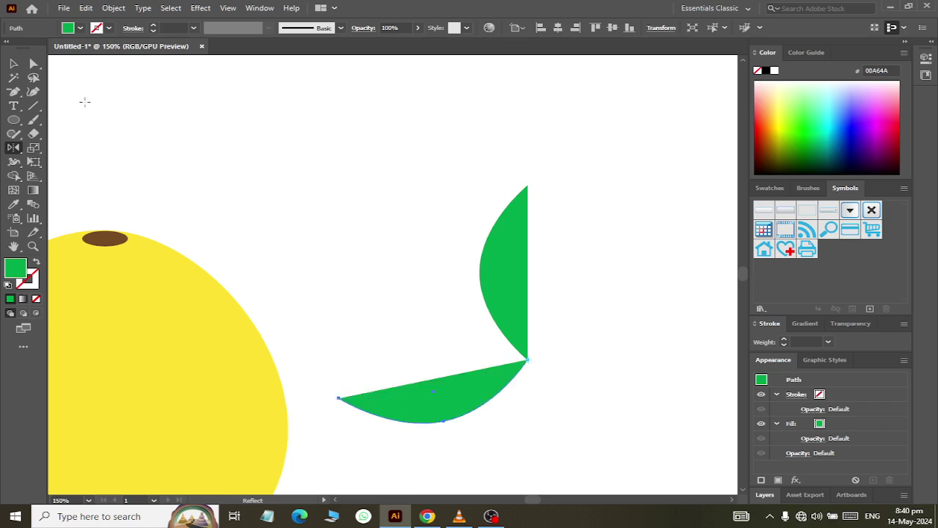
pyautogui.click(13, 63)
pyautogui.hotkey('ctrl', 'z')
pyautogui.click(392, 211)
# Fill the right leaf half dark green 066700.
pyautogui.click(558, 282)
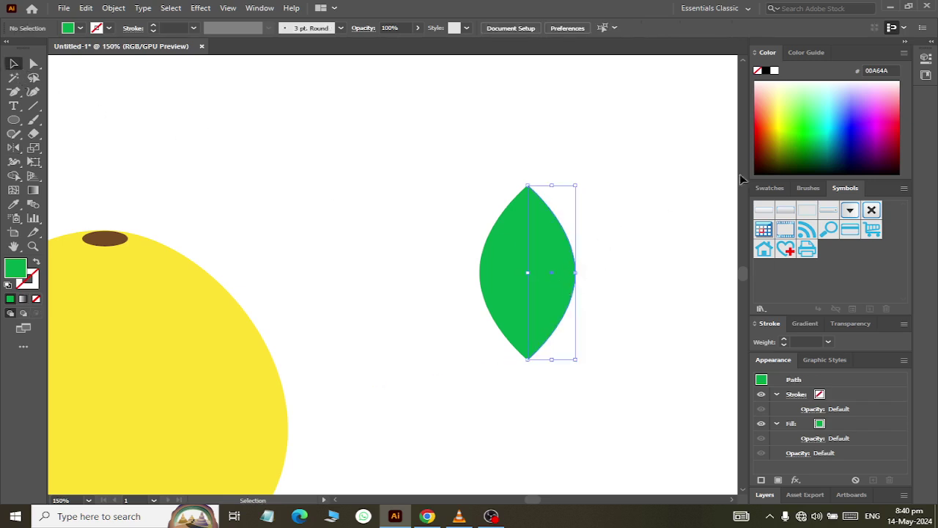
pyautogui.click(804, 150)
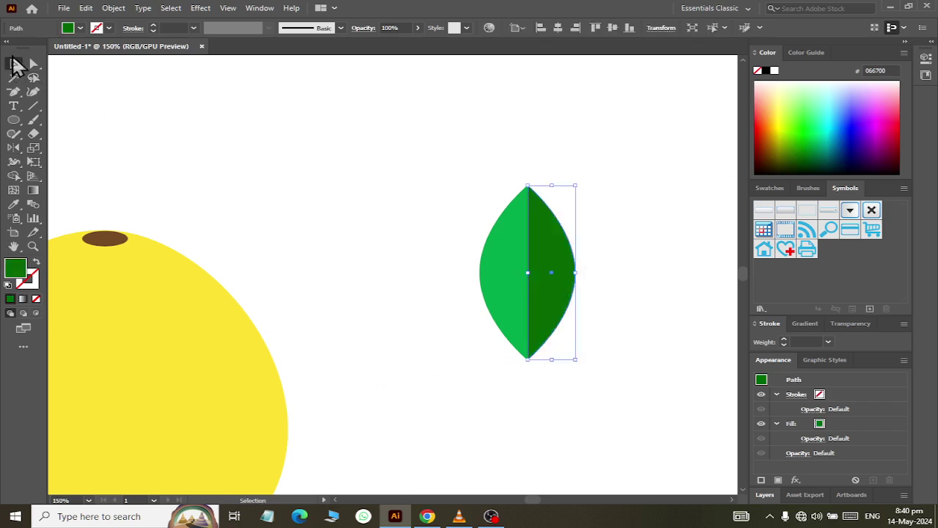
pyautogui.click(430, 239)
pyautogui.scroll(1, 623, 213)
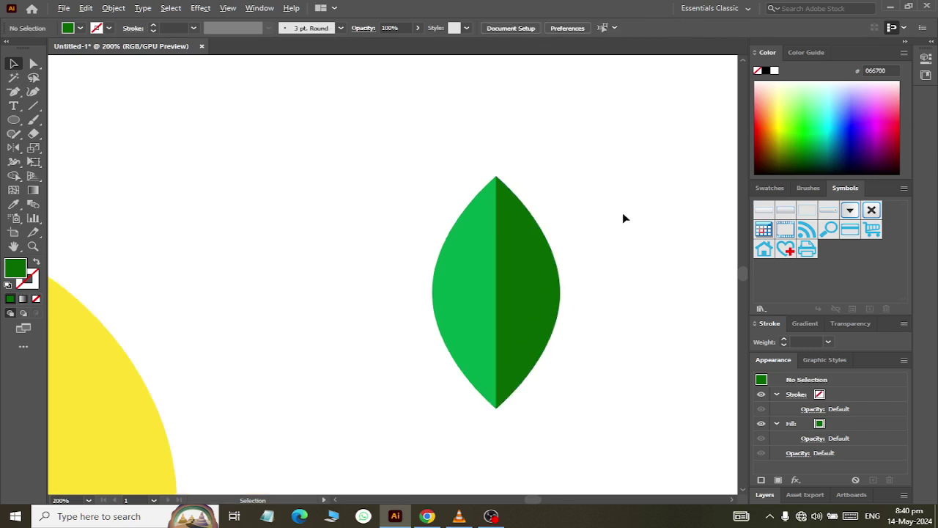
pyautogui.click(34, 64)
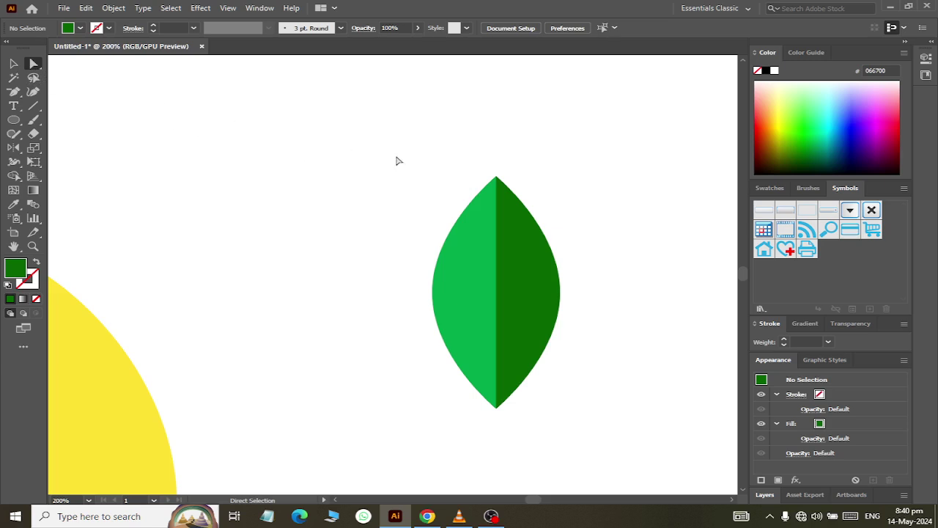
# Average and join the leaf halves' top anchors, then undo the recolouring join.
pyautogui.moveTo(533, 203); pyautogui.dragTo(499, 192)
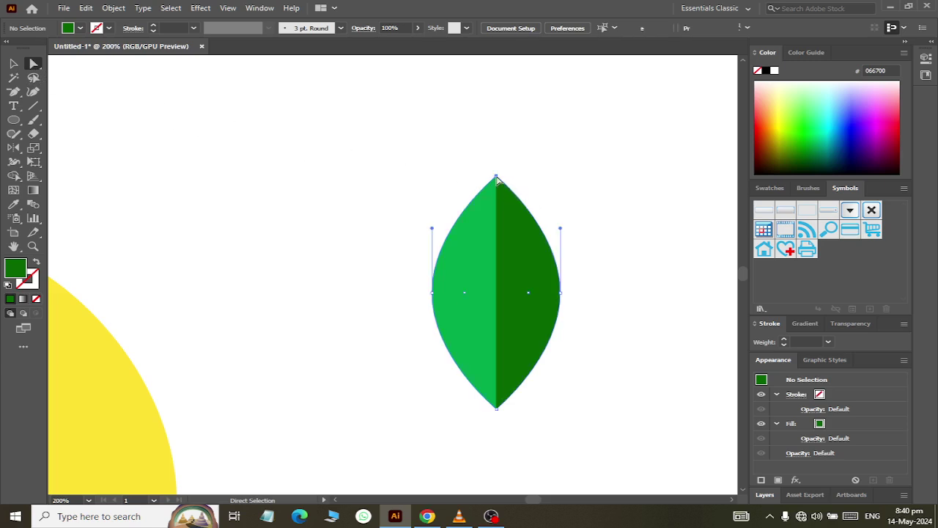
pyautogui.rightClick(497, 180)
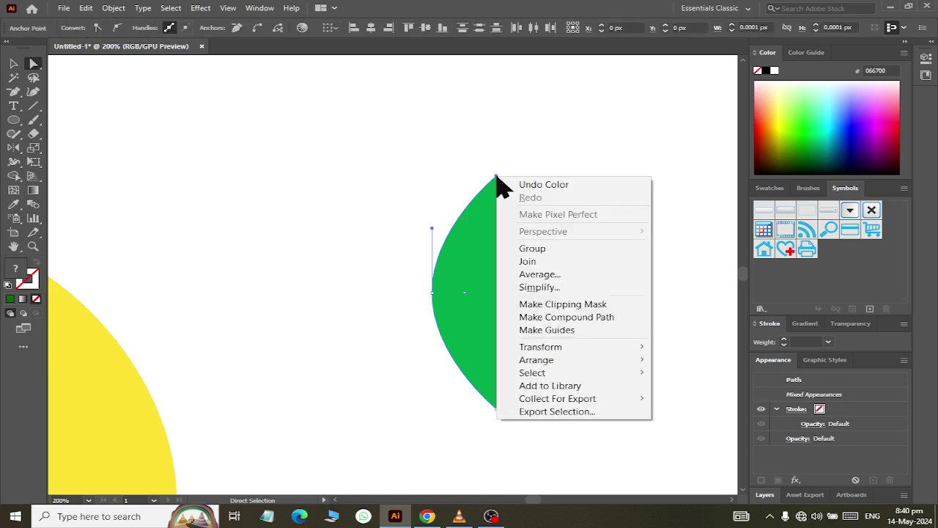
pyautogui.click(577, 274)
pyautogui.click(445, 296)
pyautogui.rightClick(498, 188)
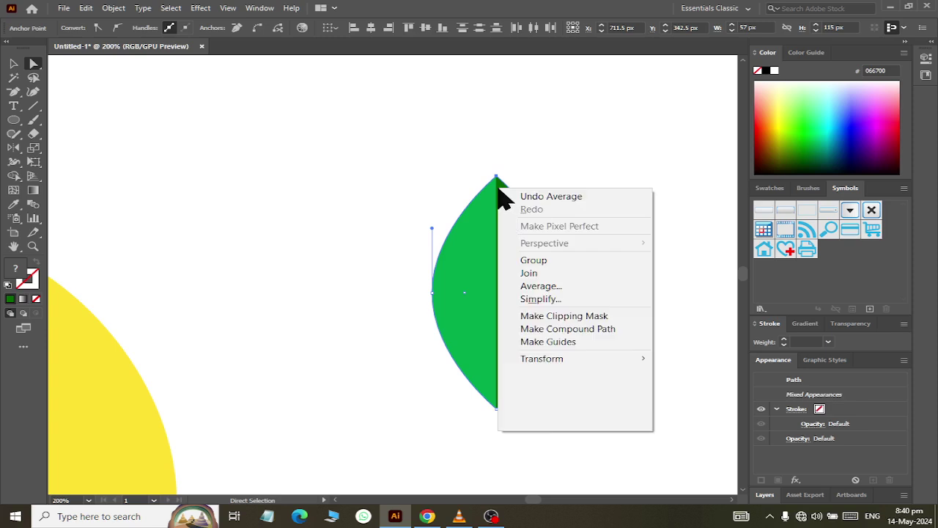
pyautogui.click(529, 273)
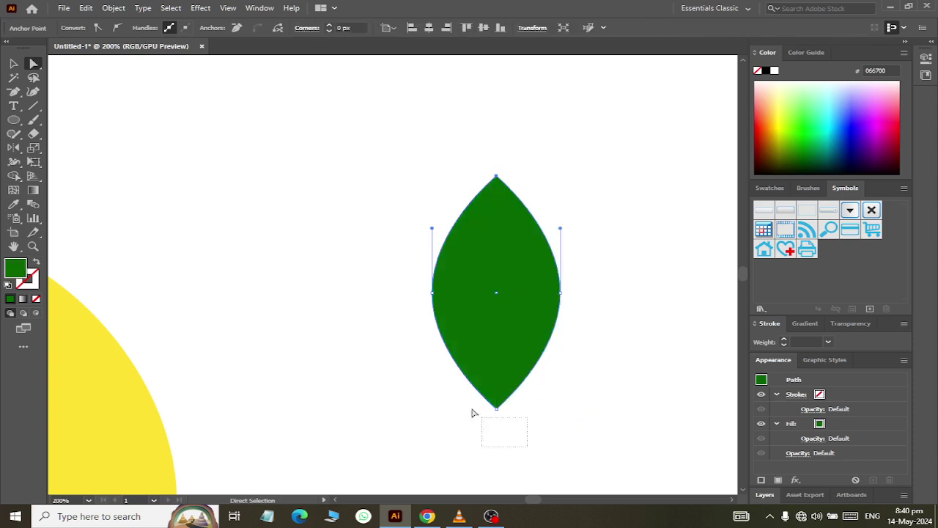
pyautogui.moveTo(525, 454); pyautogui.dragTo(526, 450)
pyautogui.hotkey('ctrl', 'z')
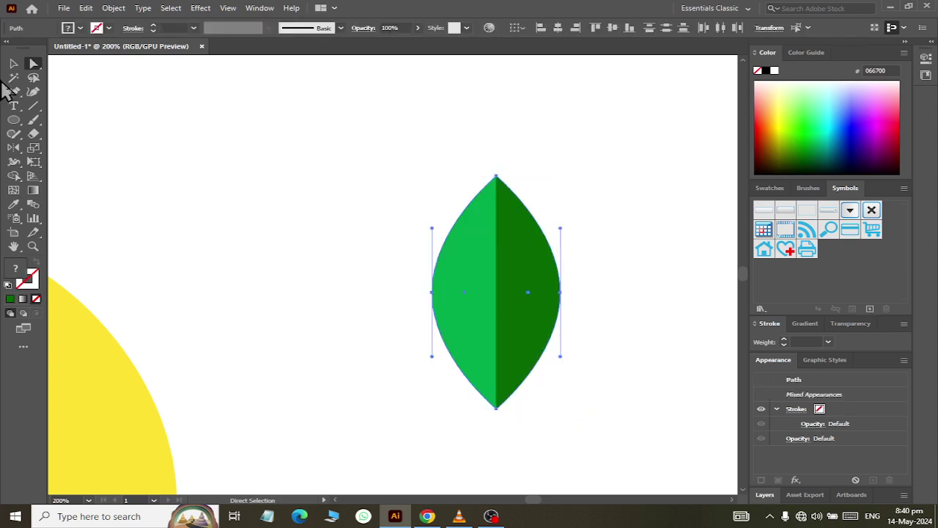
# Group both leaf halves into one object and scale the group down.
pyautogui.click(13, 64)
pyautogui.click(592, 440)
pyautogui.moveTo(342, 163); pyautogui.dragTo(666, 469)
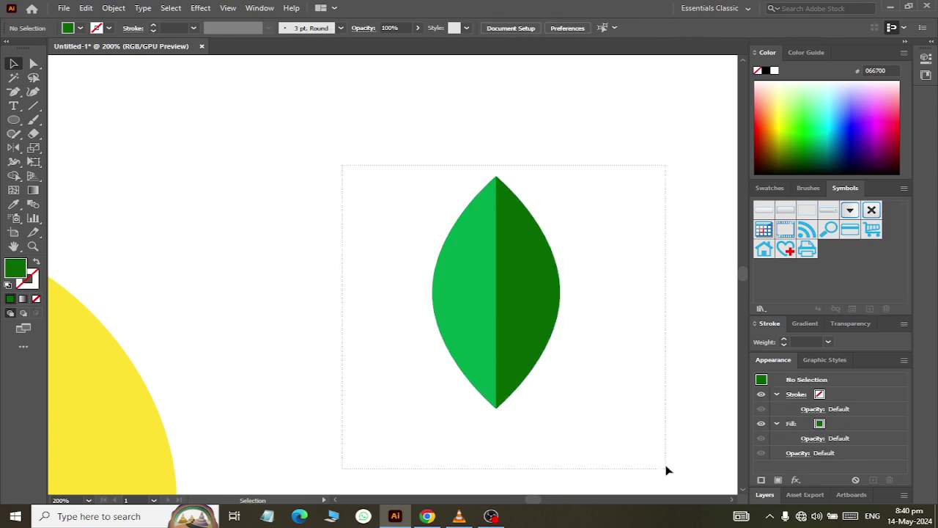
pyautogui.rightClick(521, 313)
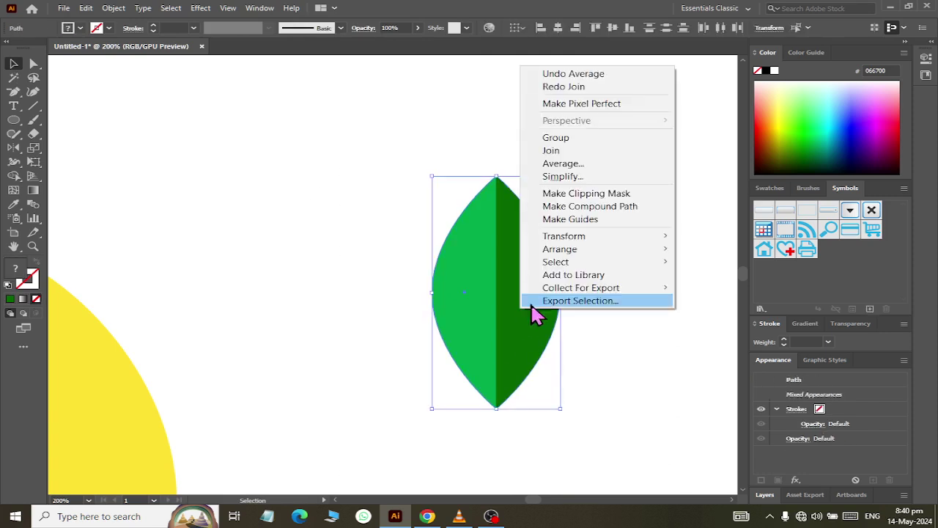
pyautogui.click(576, 138)
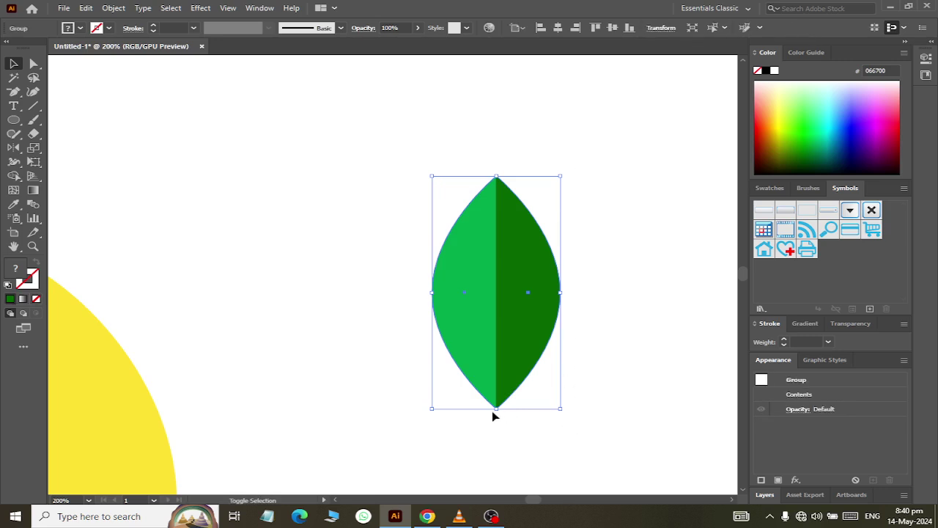
pyautogui.moveTo(495, 413); pyautogui.dragTo(496, 315)
# Move the leaf onto the mango, rotate it sideways beside the brown stem, and zoom out.
pyautogui.hscroll(-3, 325, 319)
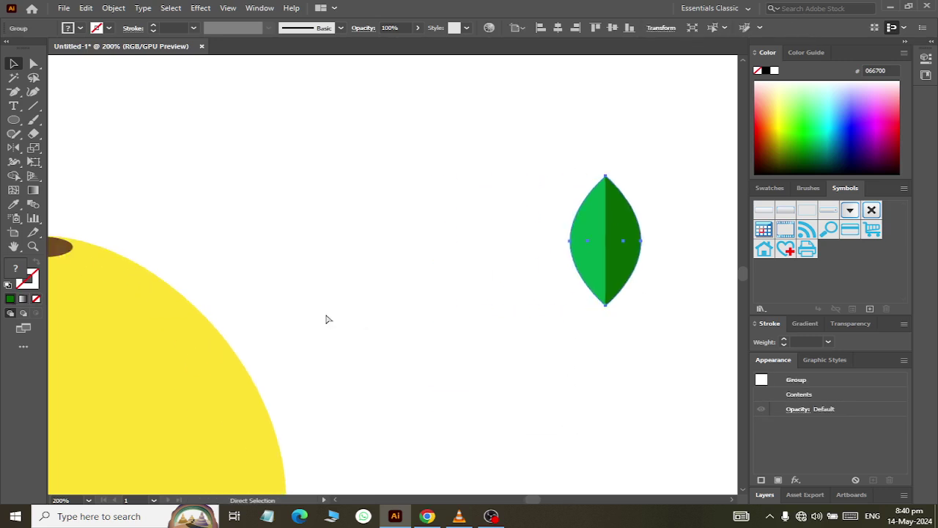
pyautogui.hscroll(-3, 632, 320)
pyautogui.moveTo(682, 262); pyautogui.dragTo(152, 314)
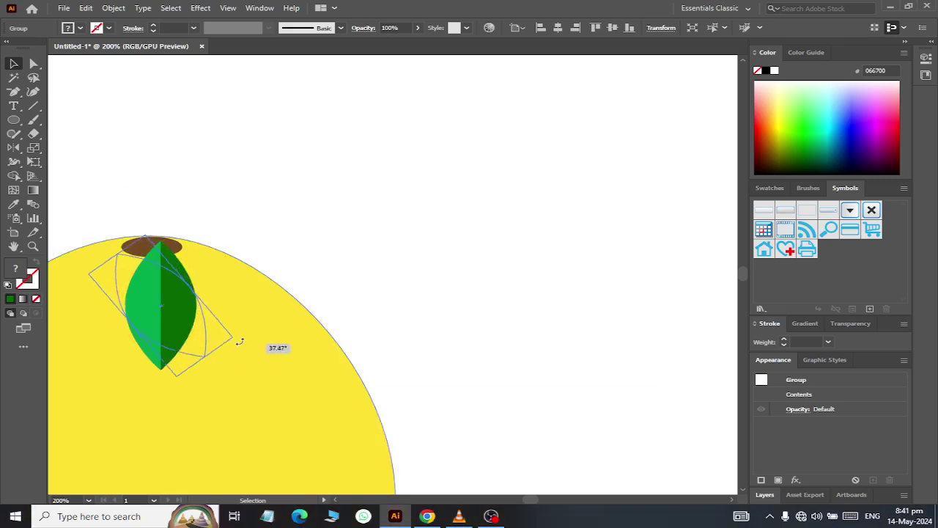
pyautogui.moveTo(196, 375); pyautogui.dragTo(246, 339)
pyautogui.moveTo(186, 323); pyautogui.dragTo(211, 312)
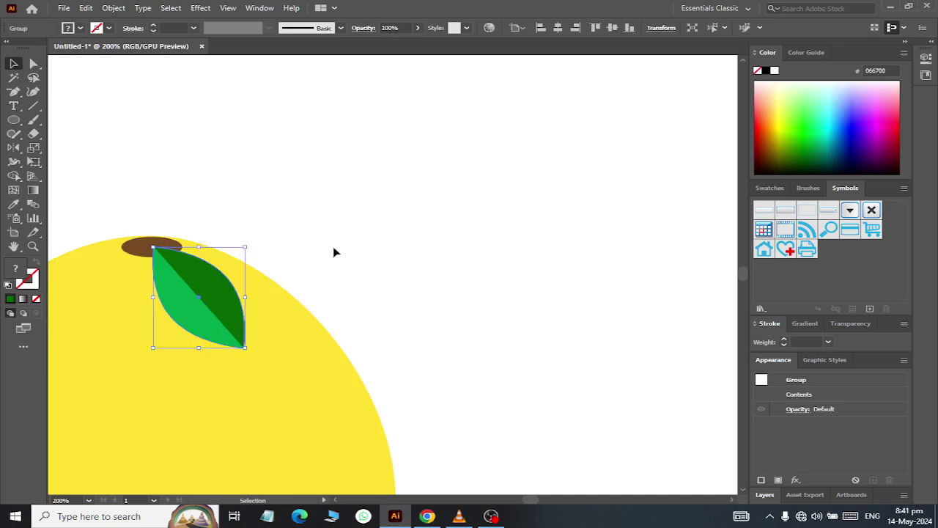
pyautogui.click(334, 246)
pyautogui.hotkey('ctrl', '-')
pyautogui.scroll(-2, 352, 261)
pyautogui.scroll(-2, 356, 268)
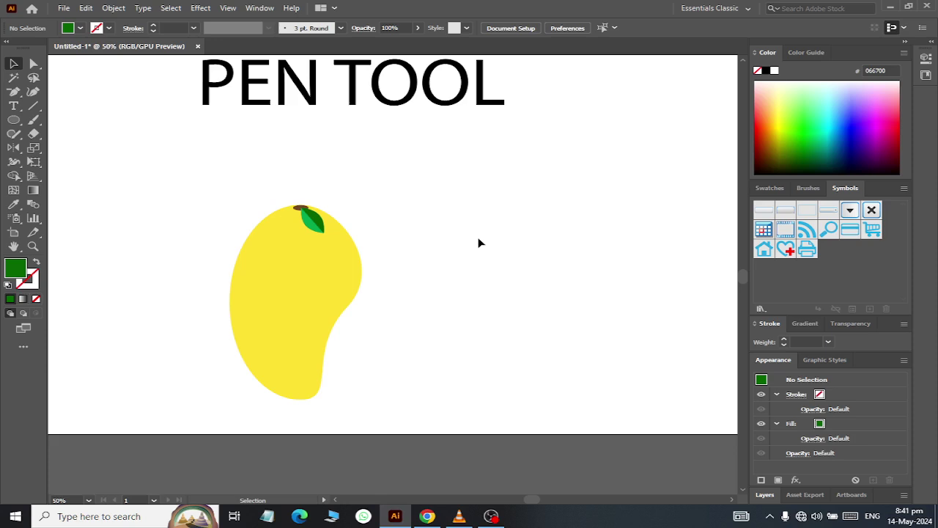
pyautogui.click(13, 119)
pyautogui.moveTo(467, 198); pyautogui.dragTo(541, 317)
pyautogui.click(13, 63)
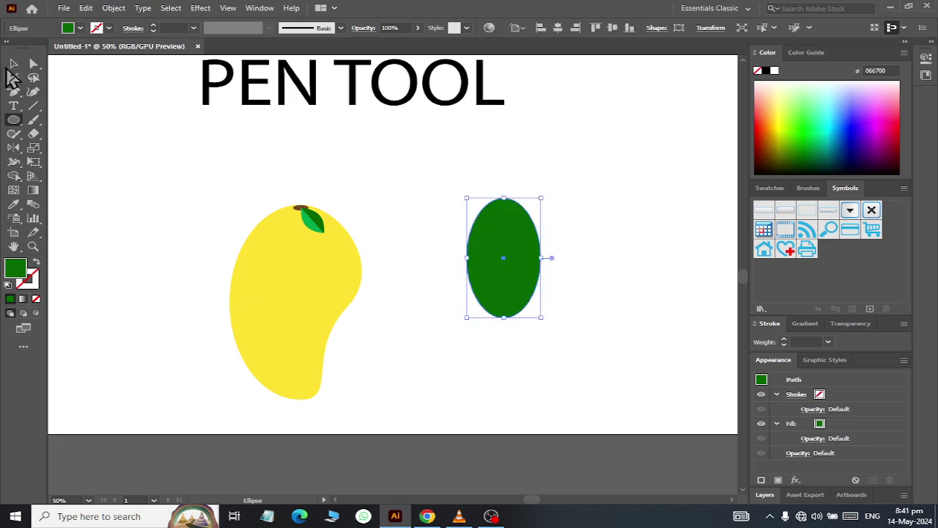
pyautogui.click(393, 261)
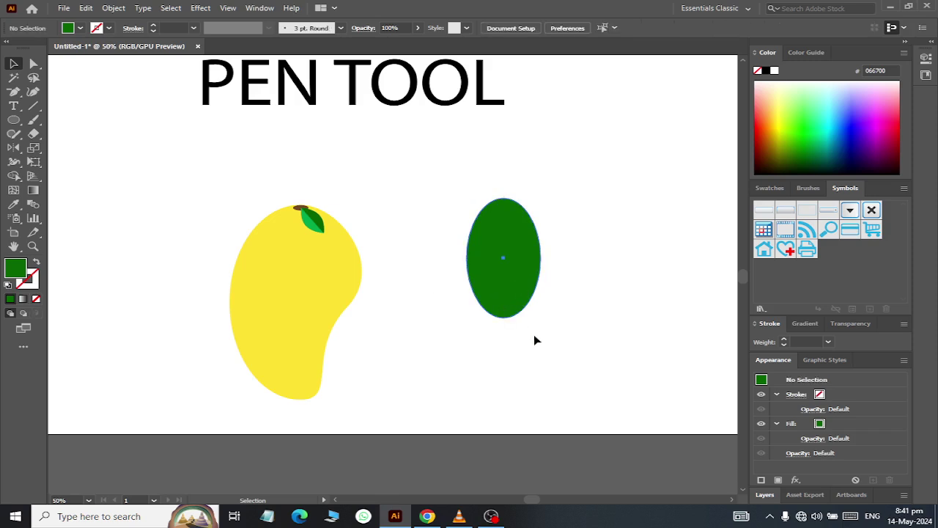
pyautogui.moveTo(533, 335)
pyautogui.mouseDown()
pyautogui.moveTo(529, 304)
pyautogui.moveTo(568, 311)
pyautogui.mouseUp()
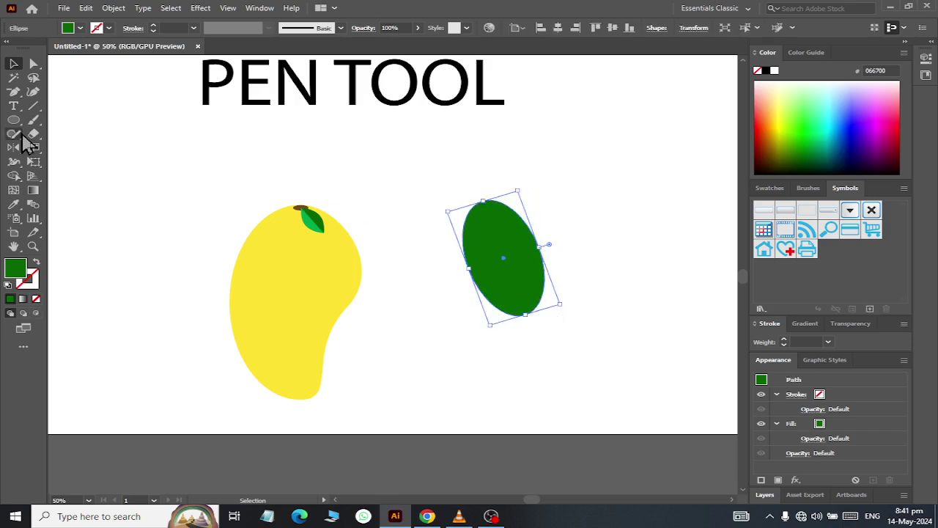
pyautogui.click(13, 147)
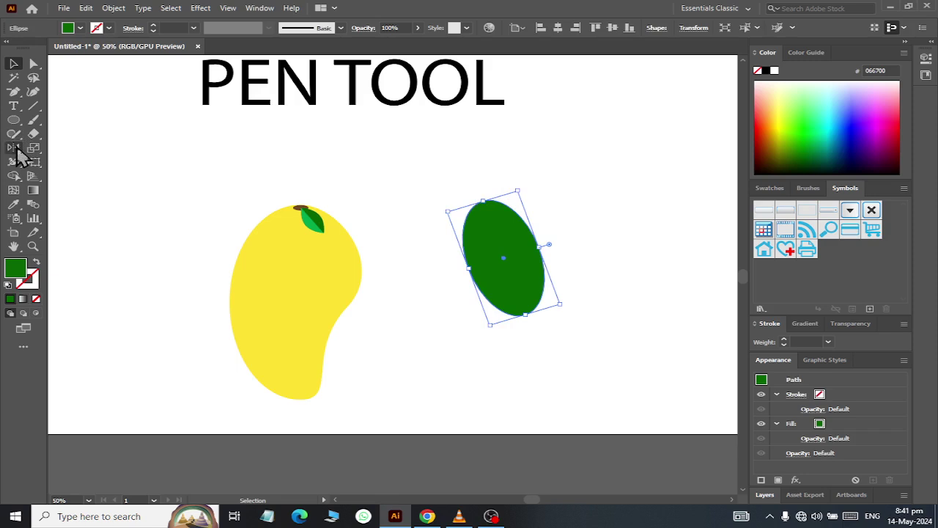
pyautogui.keyDown('alt'); pyautogui.click(503, 258); pyautogui.keyUp('alt')
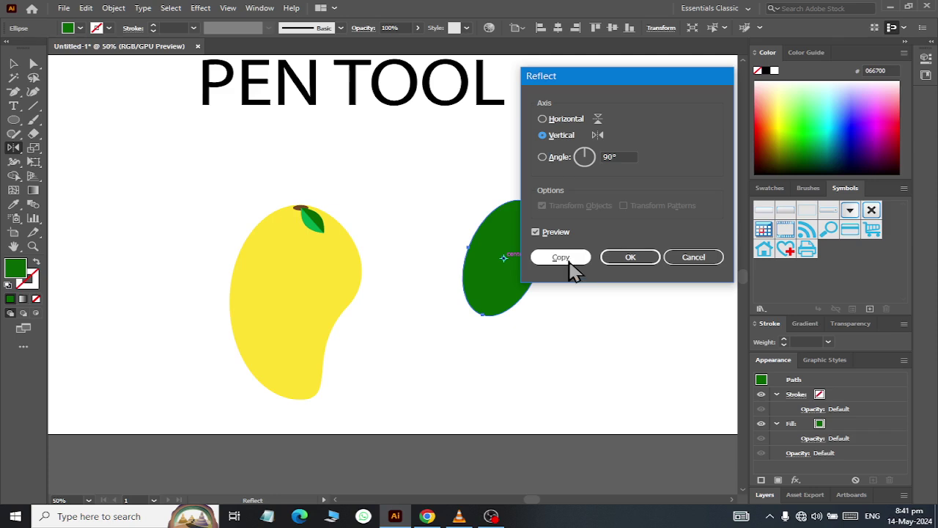
pyautogui.click(571, 261)
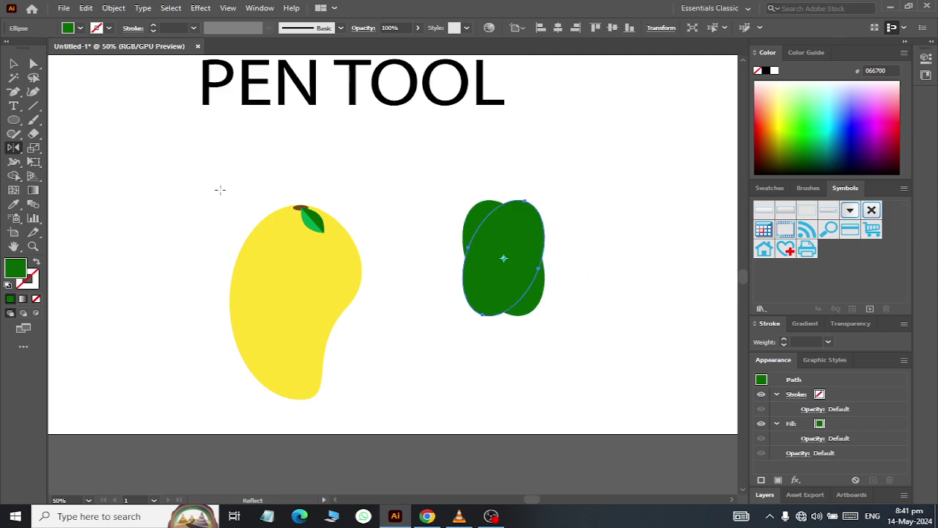
pyautogui.click(11, 65)
pyautogui.click(616, 262)
pyautogui.moveTo(492, 245)
pyautogui.mouseDown()
pyautogui.moveTo(477, 249)
pyautogui.moveTo(492, 245)
pyautogui.mouseUp()
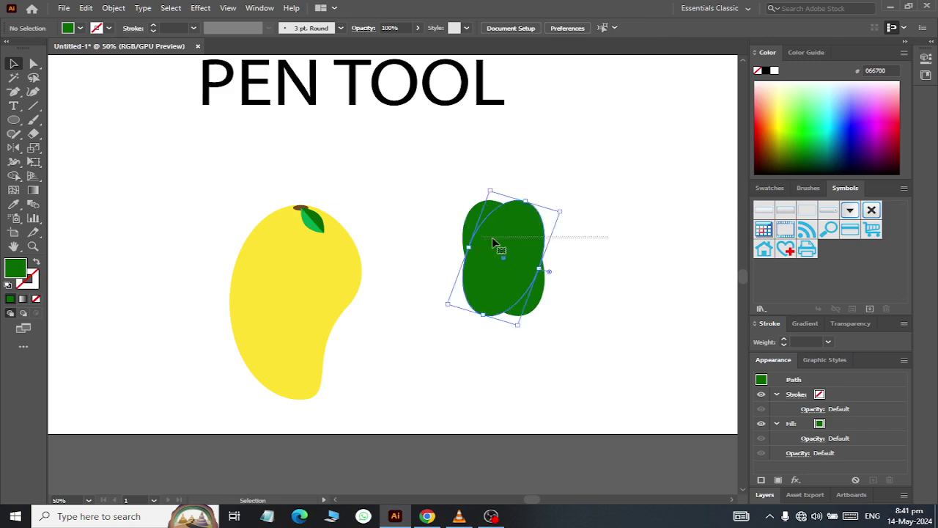
pyautogui.press('Left')
pyautogui.press('Left')
pyautogui.press('Left')
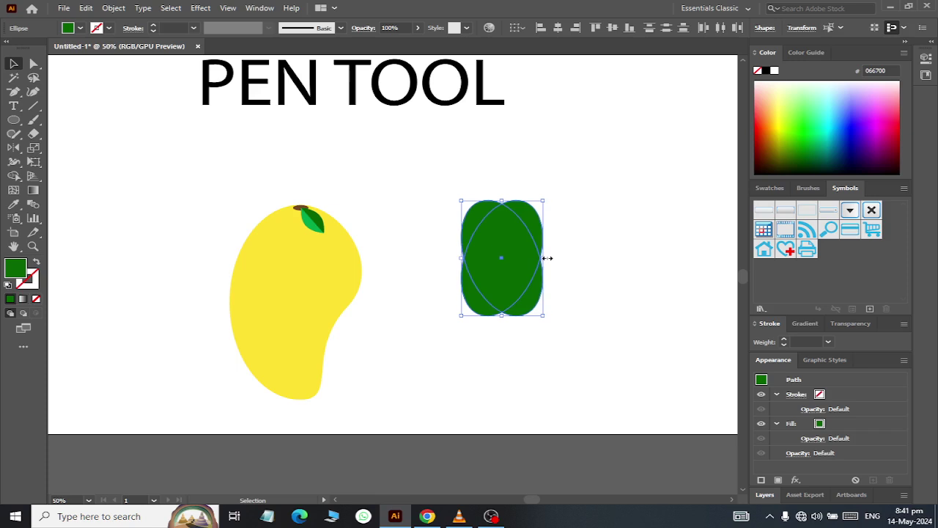
pyautogui.press('Right')
pyautogui.click(586, 259)
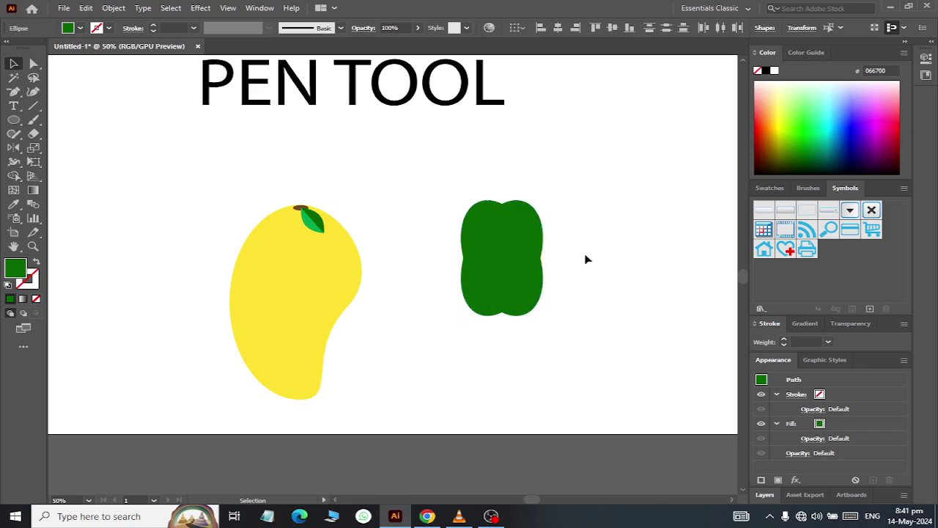
pyautogui.click(503, 288)
pyautogui.press('Right')
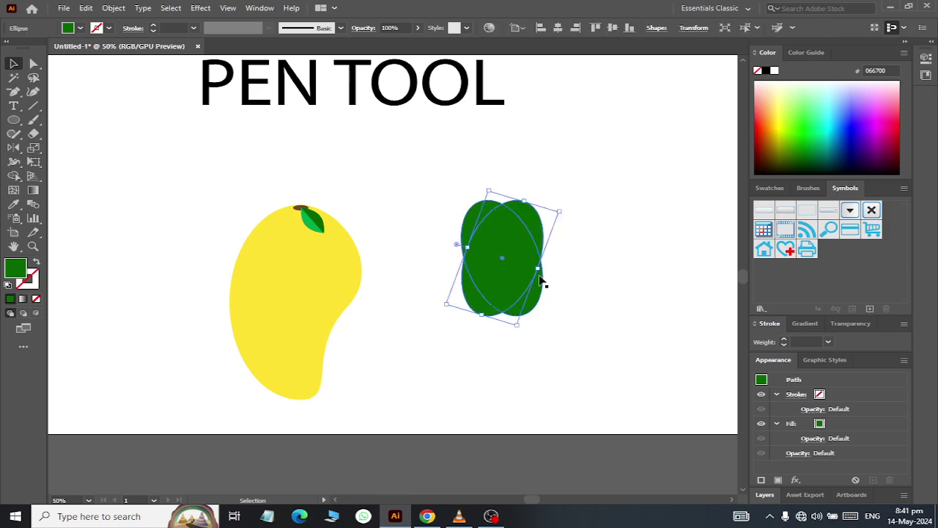
pyautogui.press('Left')
pyautogui.press('Left')
pyautogui.press('Left')
pyautogui.press('Left')
pyautogui.press('Left')
pyautogui.press('Left')
pyautogui.press('Left')
pyautogui.press('Left')
pyautogui.press('Left')
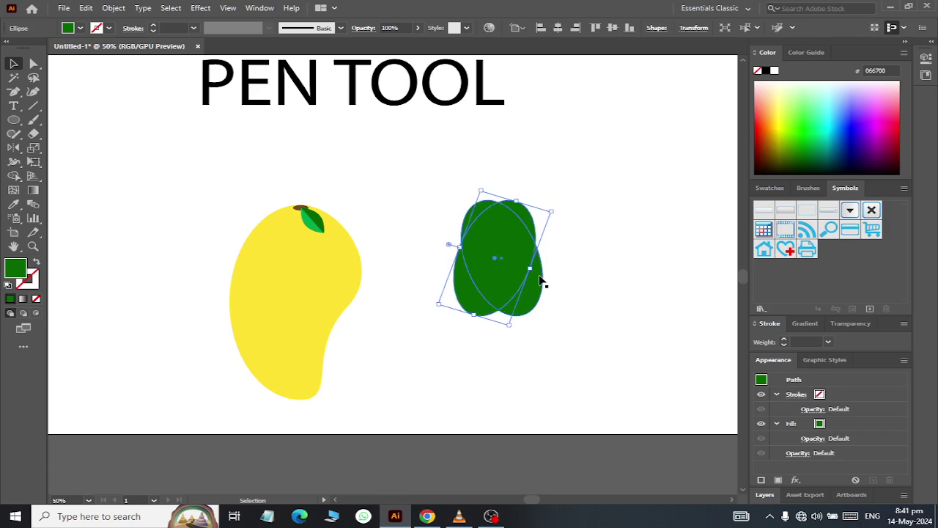
pyautogui.press('Left')
pyautogui.press('Left')
pyautogui.press('Left')
pyautogui.press('Left')
pyautogui.press('Left')
pyautogui.press('Left')
pyautogui.press('Left')
pyautogui.press('Left')
pyautogui.press('Left')
pyautogui.press('Left')
pyautogui.press('Left')
pyautogui.press('Left')
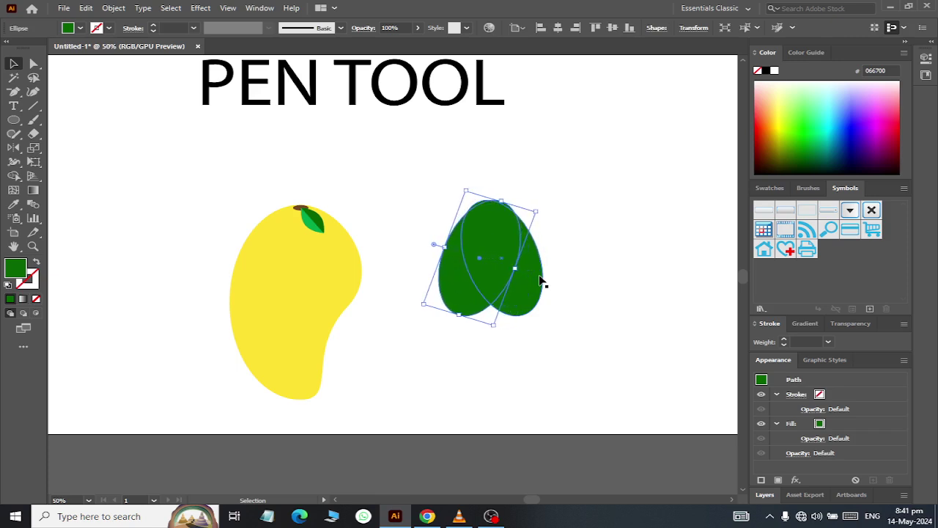
pyautogui.press('Left')
pyautogui.press('Left')
pyautogui.press('Left')
pyautogui.press('Left')
pyautogui.press('Left')
pyautogui.press('Left')
pyautogui.press('Right')
pyautogui.press('Right')
pyautogui.press('Right')
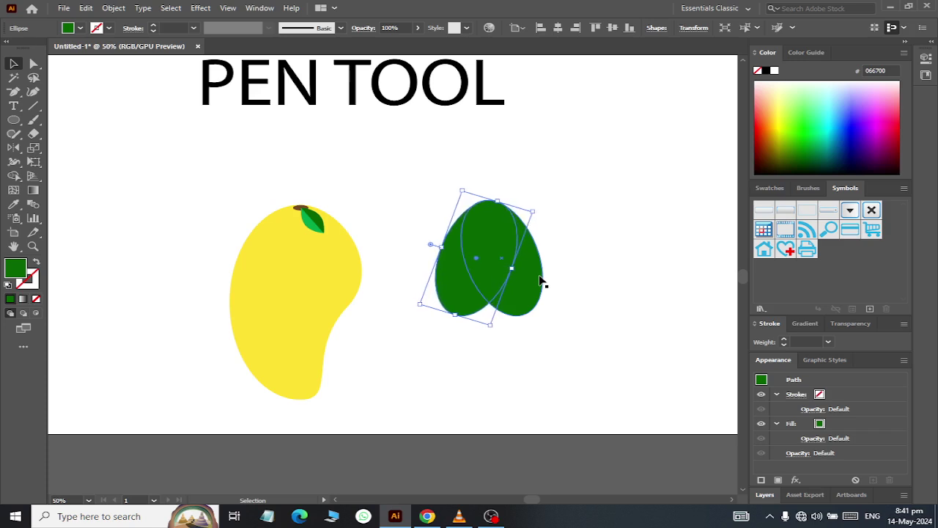
pyautogui.press('Right')
pyautogui.press('Right')
pyautogui.press('Right')
pyautogui.press('Right')
pyautogui.press('Right')
pyautogui.press('Right')
pyautogui.press('Right')
pyautogui.press('Right')
pyautogui.press('Right')
pyautogui.press('Right')
pyautogui.press('Right')
pyautogui.press('Right')
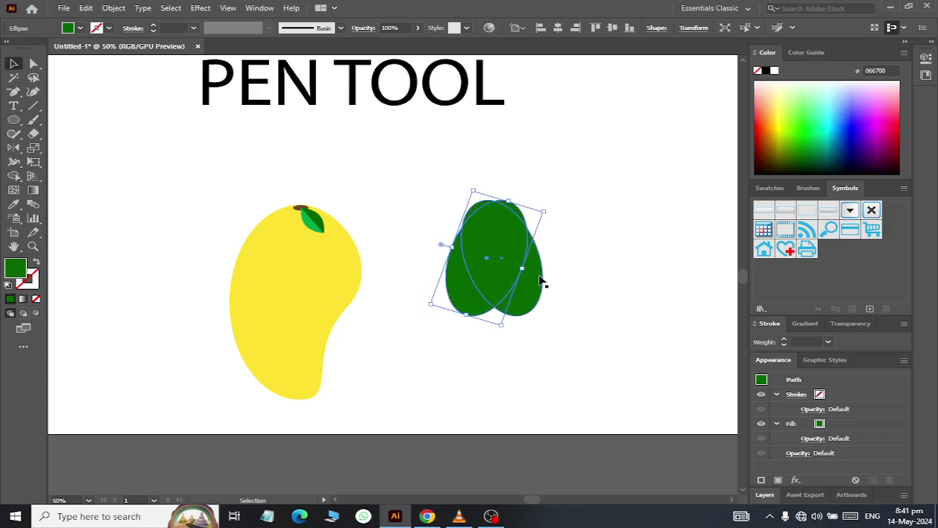
pyautogui.press('Right')
pyautogui.press('Right')
pyautogui.press('Right')
pyautogui.press('Right')
pyautogui.press('Right')
pyautogui.press('Right')
pyautogui.press('Right')
pyautogui.press('Right')
pyautogui.press('Right')
pyautogui.press('Right')
pyautogui.press('Right')
pyautogui.press('Right')
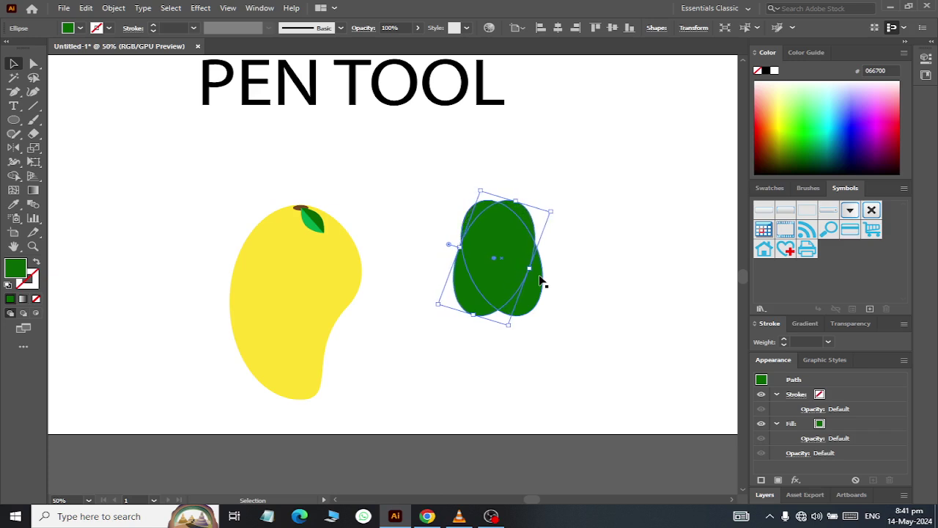
pyautogui.press('Right')
pyautogui.press('Right')
pyautogui.press('Right')
pyautogui.press('Right')
pyautogui.press('Right')
pyautogui.press('Right')
pyautogui.press('Right')
pyautogui.press('Right')
pyautogui.press('Right')
pyautogui.press('Right')
pyautogui.press('Right')
pyautogui.press('Right')
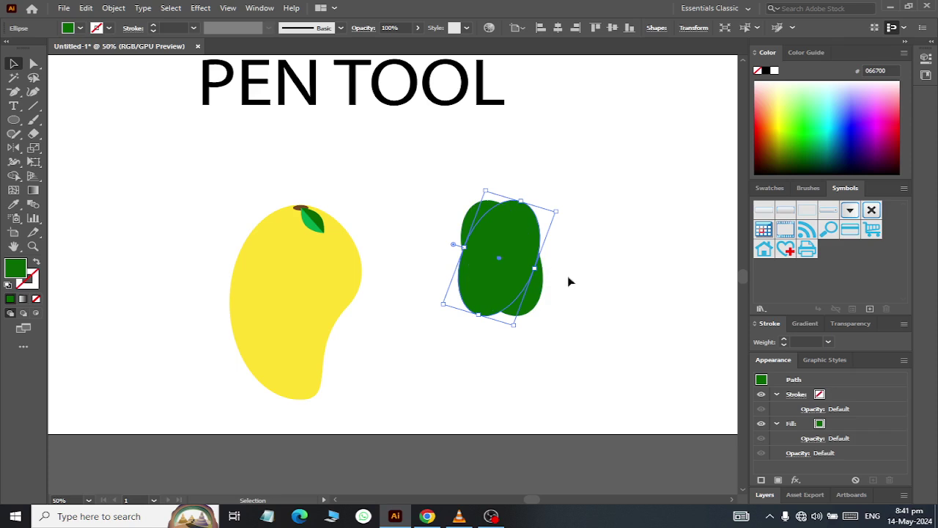
pyautogui.click(571, 282)
pyautogui.moveTo(450, 212); pyautogui.dragTo(585, 350)
pyautogui.press('Delete')
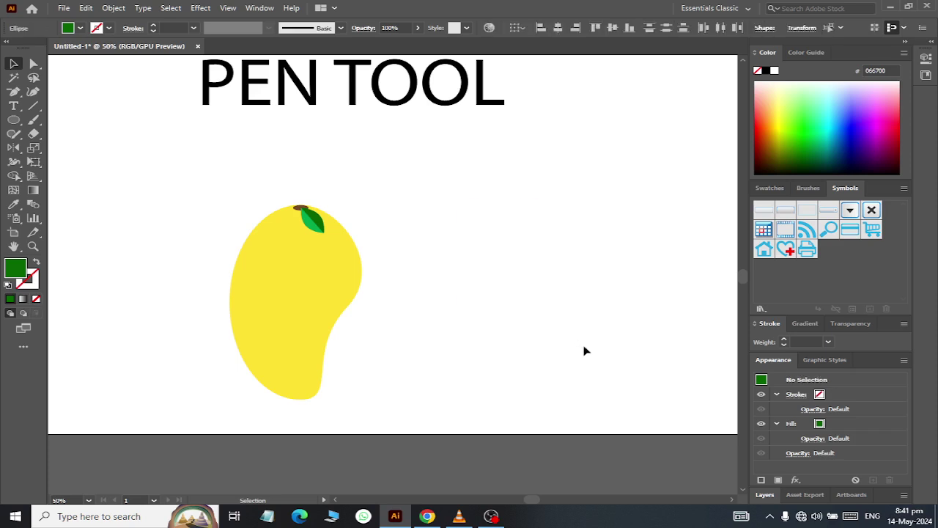
pyautogui.press('l')
# Draw a 247 by 372 px green ellipse right of the mango, tilted about 10 degrees.
pyautogui.moveTo(426, 181)
pyautogui.mouseDown()
pyautogui.moveTo(615, 375)
pyautogui.moveTo(563, 369)
pyautogui.mouseUp()
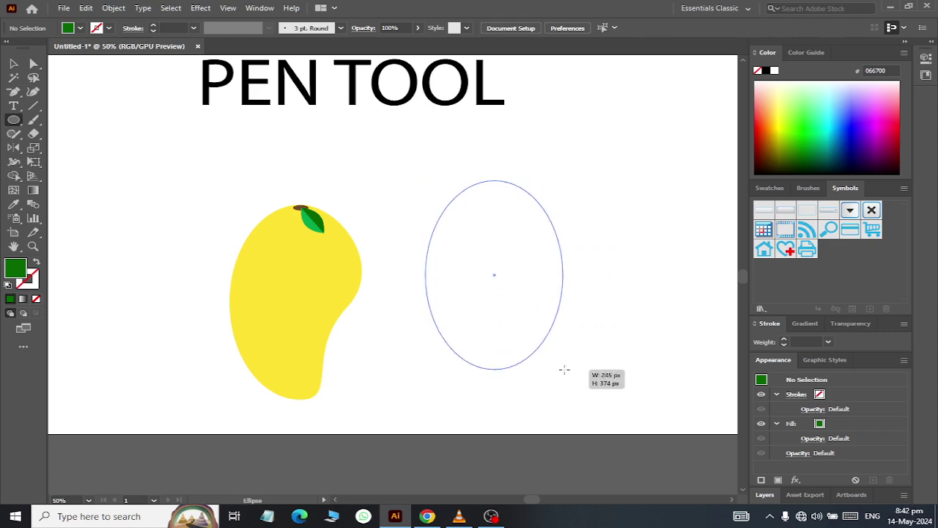
pyautogui.moveTo(565, 369); pyautogui.dragTo(565, 368)
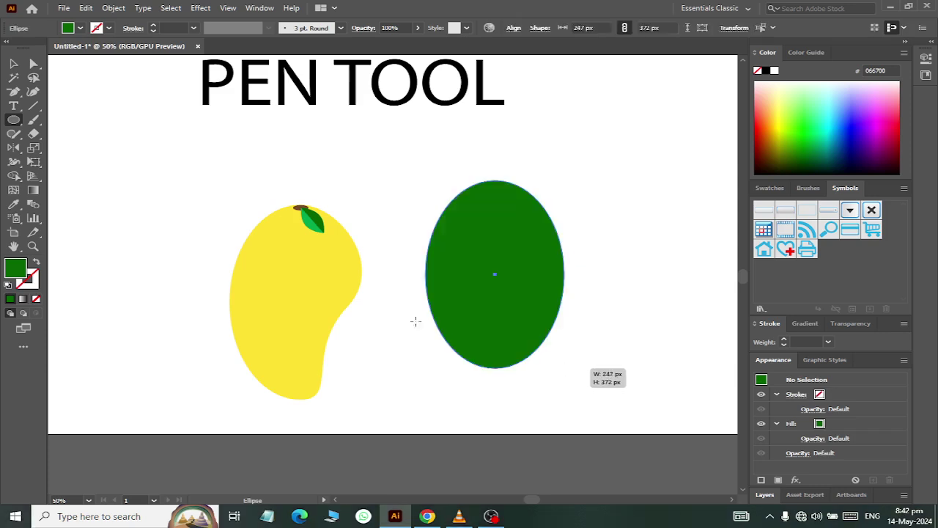
pyautogui.press('v')
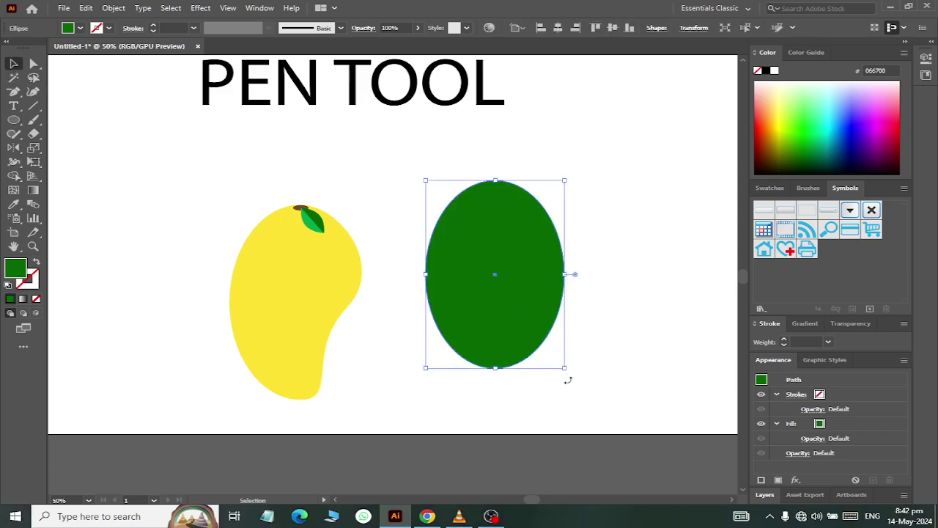
pyautogui.moveTo(567, 373); pyautogui.dragTo(597, 369)
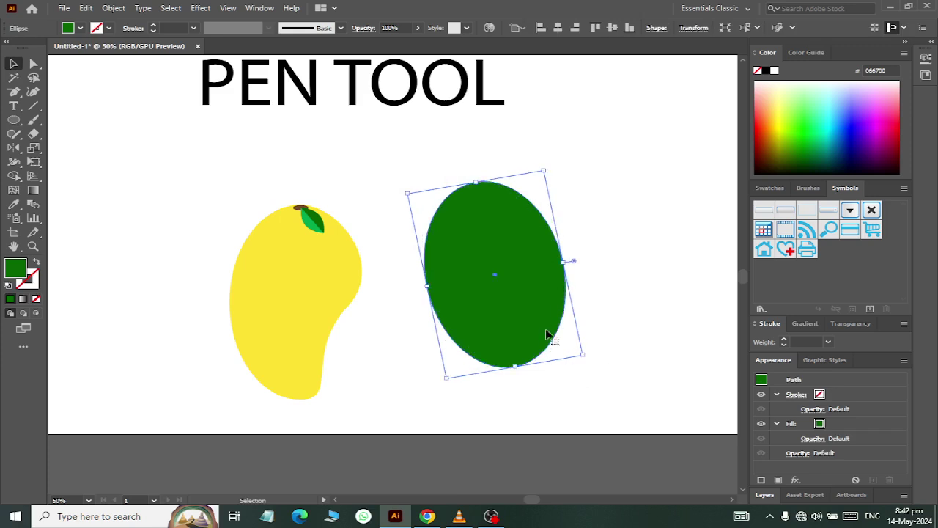
# Make a vertically mirrored copy of the ellipse and tilt it the other way.
pyautogui.click(18, 147)
pyautogui.keyDown('alt'); pyautogui.click(496, 275); pyautogui.keyUp('alt')
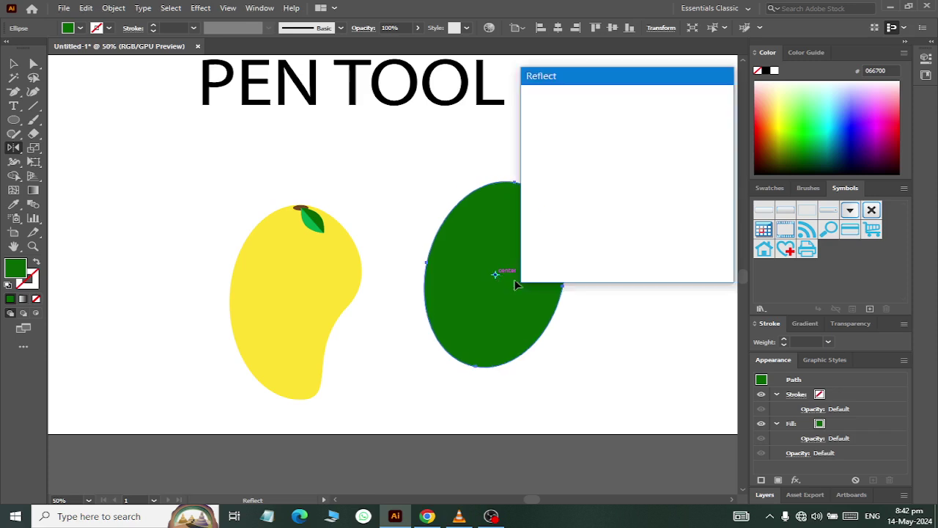
pyautogui.click(558, 256)
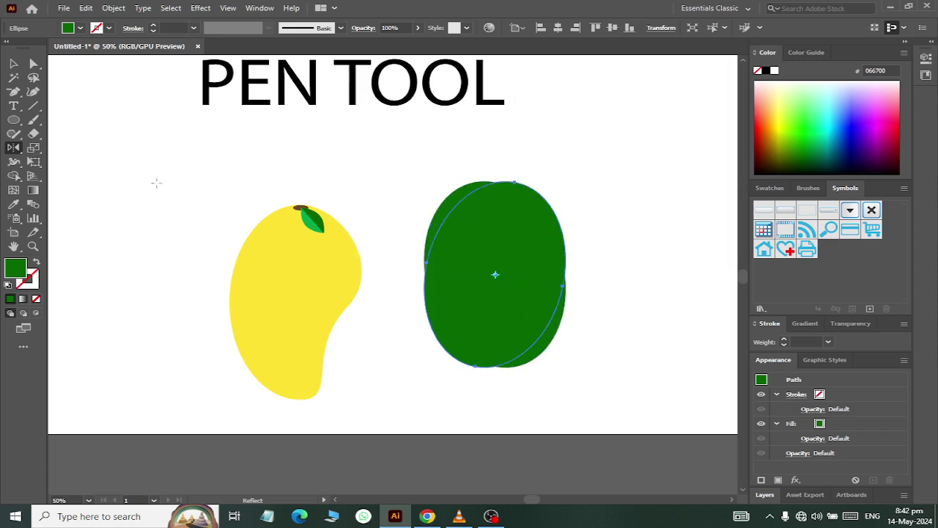
pyautogui.click(13, 63)
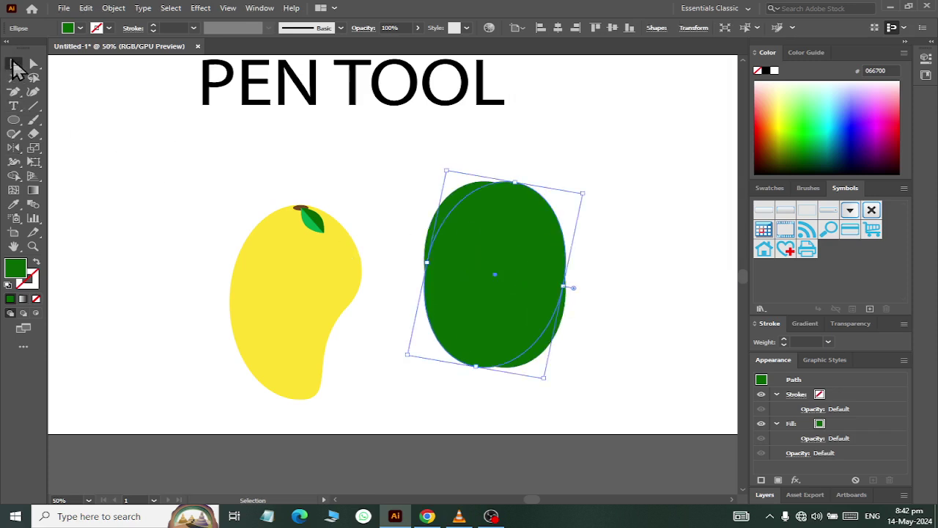
pyautogui.moveTo(497, 281); pyautogui.dragTo(463, 284)
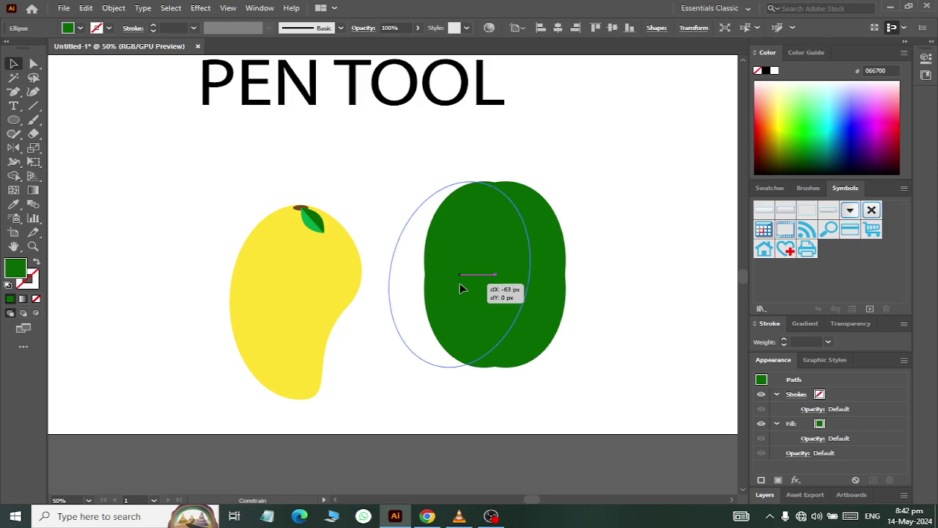
pyautogui.moveTo(463, 283); pyautogui.dragTo(457, 283)
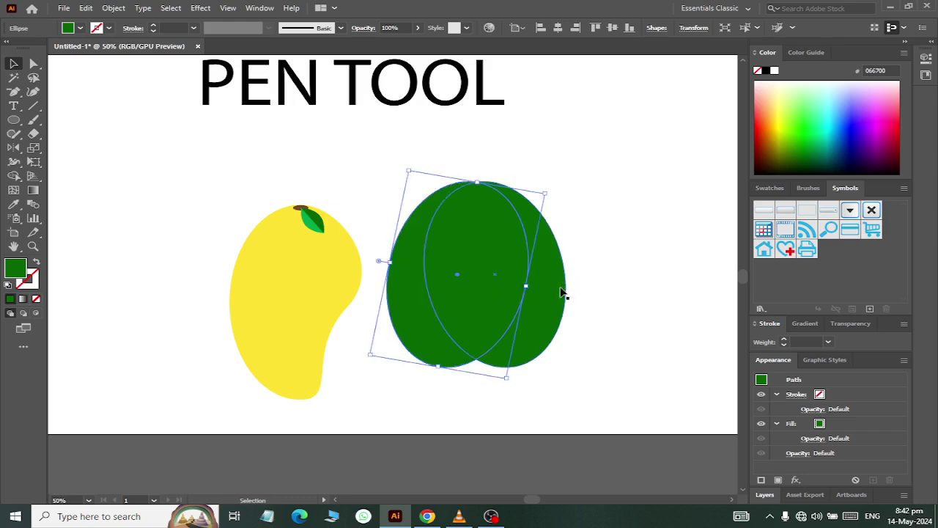
pyautogui.moveTo(562, 294); pyautogui.dragTo(592, 298)
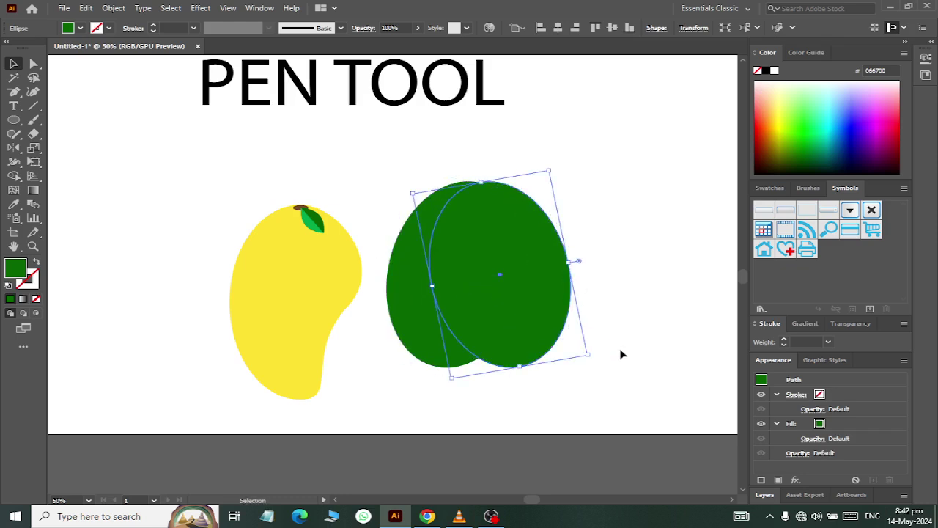
pyautogui.moveTo(593, 359); pyautogui.dragTo(547, 374)
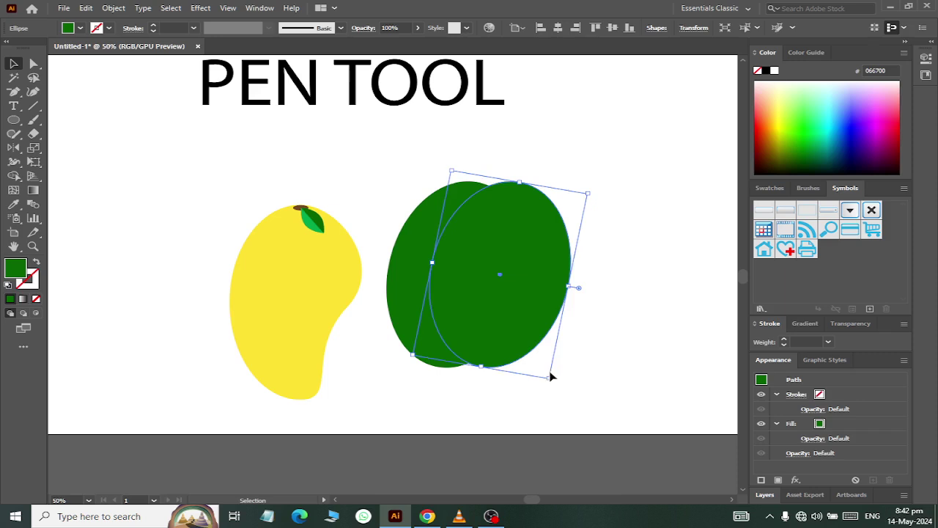
pyautogui.moveTo(551, 376); pyautogui.dragTo(564, 375)
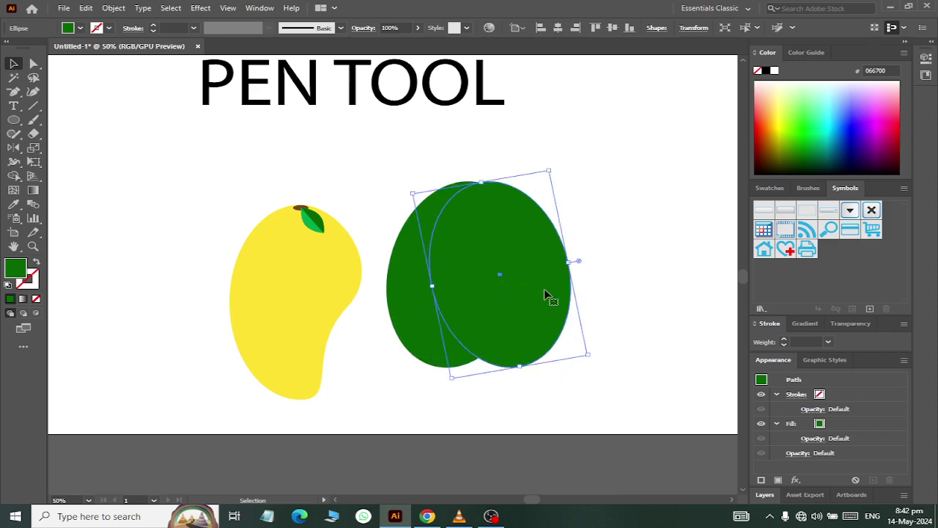
# Slide the second ellipse over the first and nudge it until the ovals overlap evenly.
pyautogui.moveTo(533, 292)
pyautogui.mouseDown()
pyautogui.moveTo(510, 294)
pyautogui.moveTo(556, 310)
pyautogui.moveTo(542, 309)
pyautogui.mouseUp()
pyautogui.press('Left')
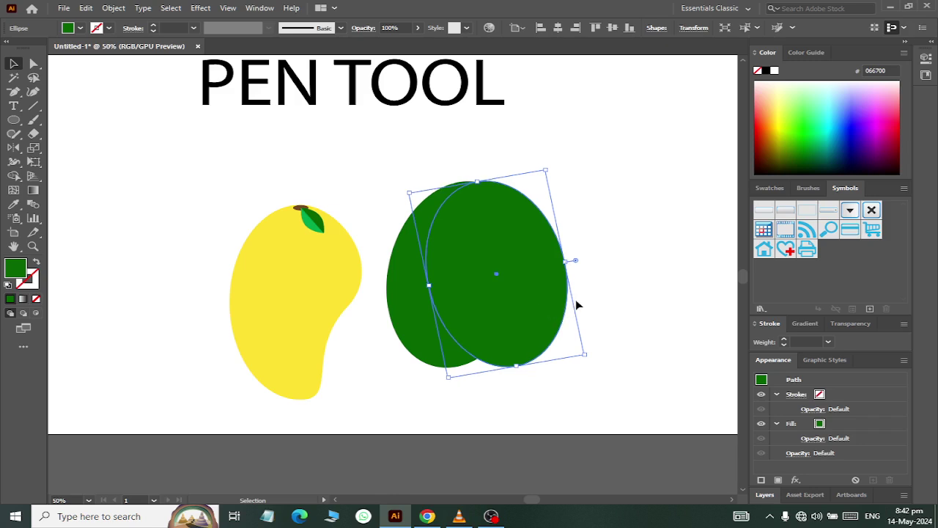
pyautogui.press('Left')
pyautogui.press('Left')
pyautogui.press('Left')
pyautogui.press('Left')
pyautogui.press('Left')
pyautogui.press('Left')
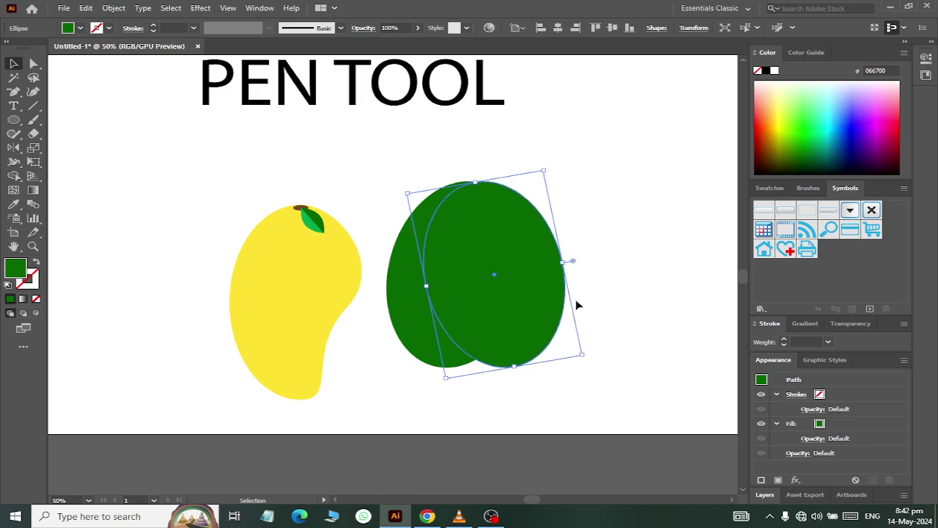
pyautogui.press('Left')
pyautogui.press('Left')
pyautogui.press('Left')
pyautogui.press('Left')
pyautogui.press('Left')
pyautogui.press('Left')
pyautogui.press('Left')
pyautogui.press('Left')
pyautogui.click(577, 304)
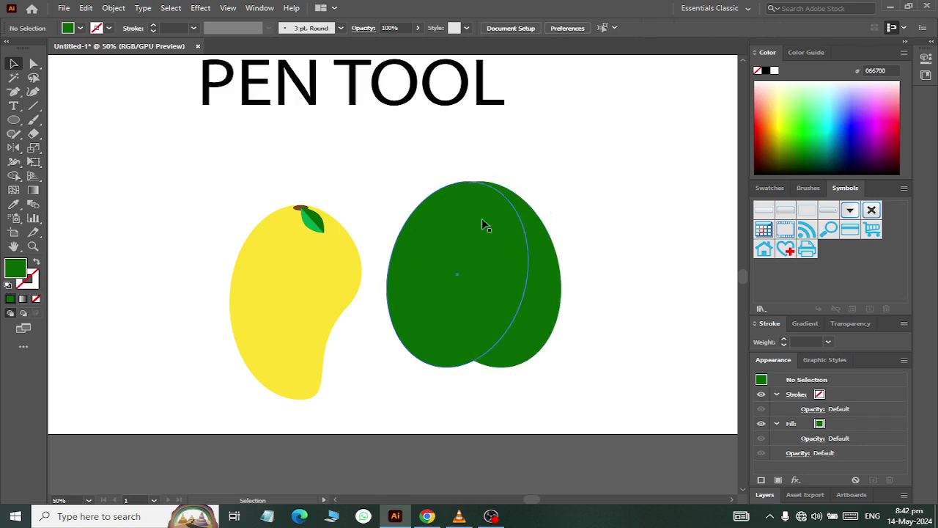
pyautogui.click(548, 273)
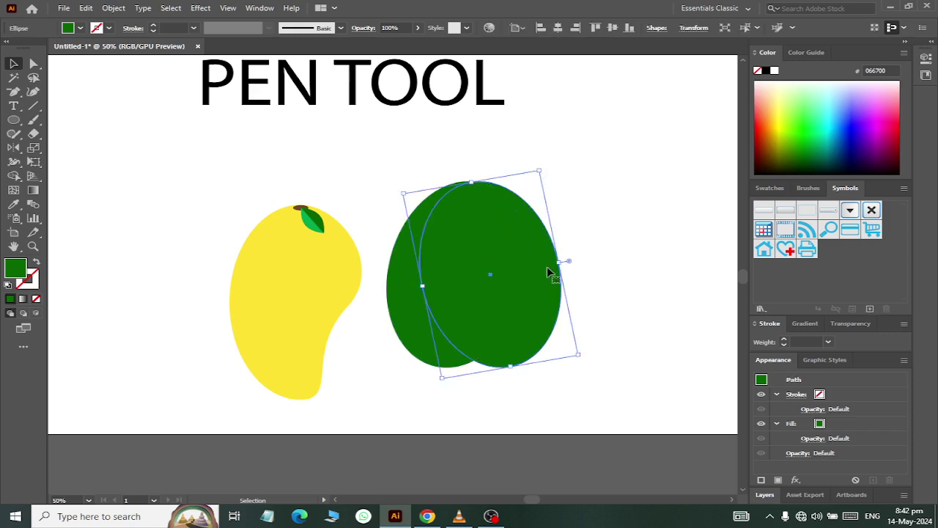
pyautogui.press('Right')
pyautogui.press('Right')
pyautogui.press('Right')
pyautogui.press('Right')
pyautogui.press('Right')
pyautogui.press('Right')
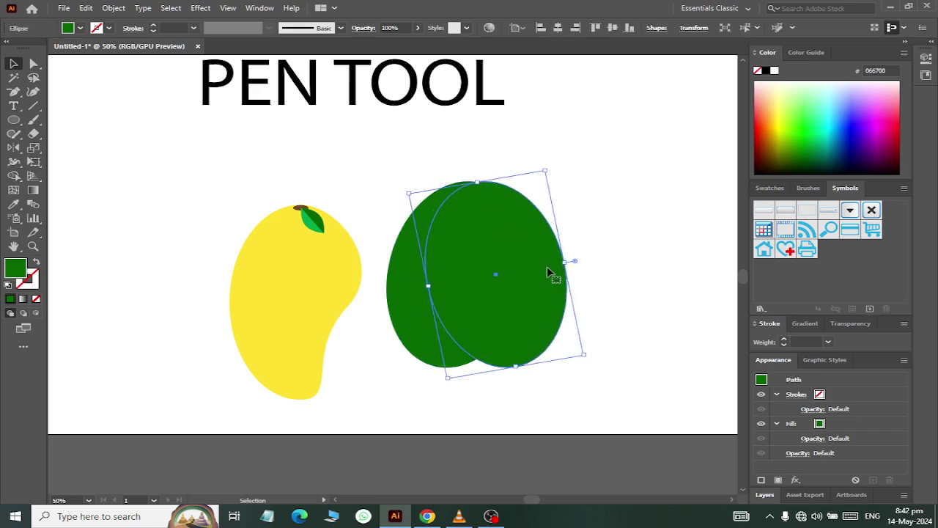
pyautogui.press('Right')
pyautogui.press('Right')
pyautogui.press('Right')
pyautogui.press('Right')
pyautogui.press('Right')
pyautogui.press('Right')
pyautogui.press('Right')
pyautogui.press('Right')
pyautogui.press('Right')
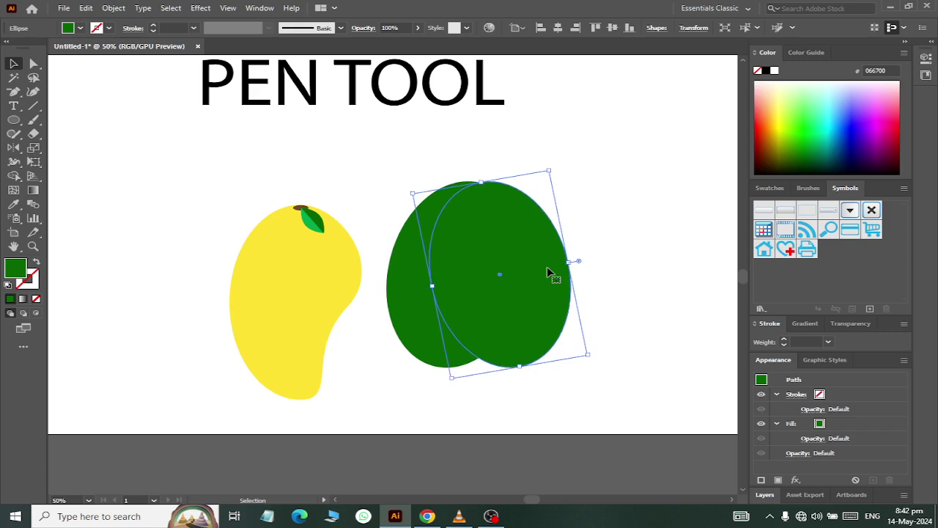
pyautogui.click(693, 215)
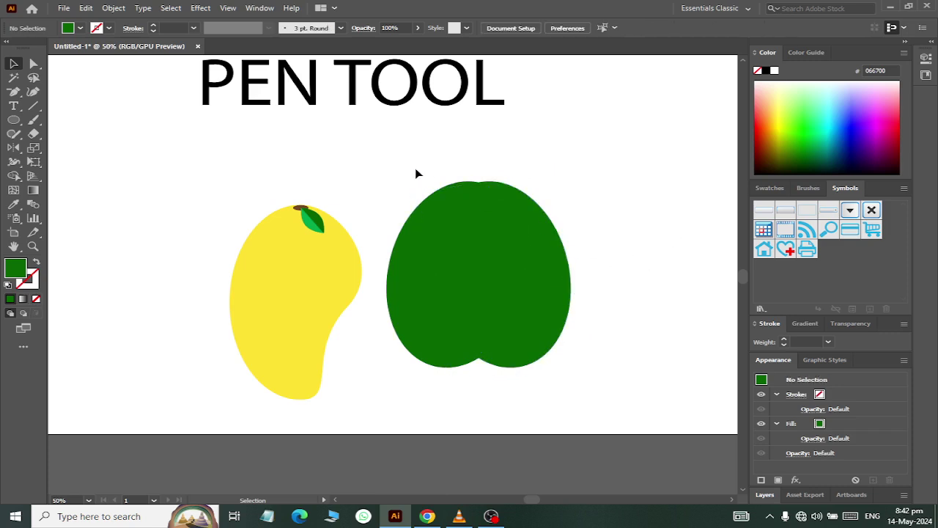
# Merge the two overlapping ellipses into one shape with the Shape Builder tool.
pyautogui.moveTo(554, 341); pyautogui.dragTo(555, 342)
pyautogui.click(13, 176)
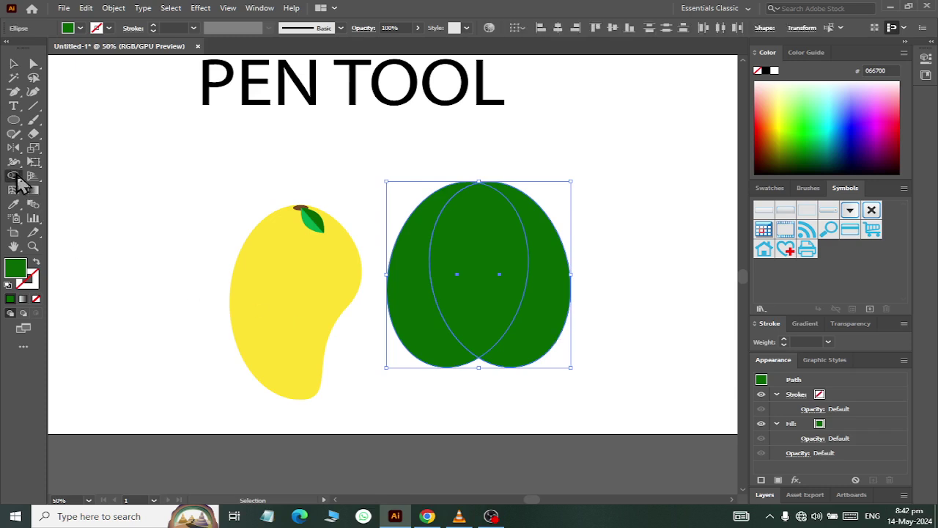
pyautogui.moveTo(408, 262); pyautogui.dragTo(541, 314)
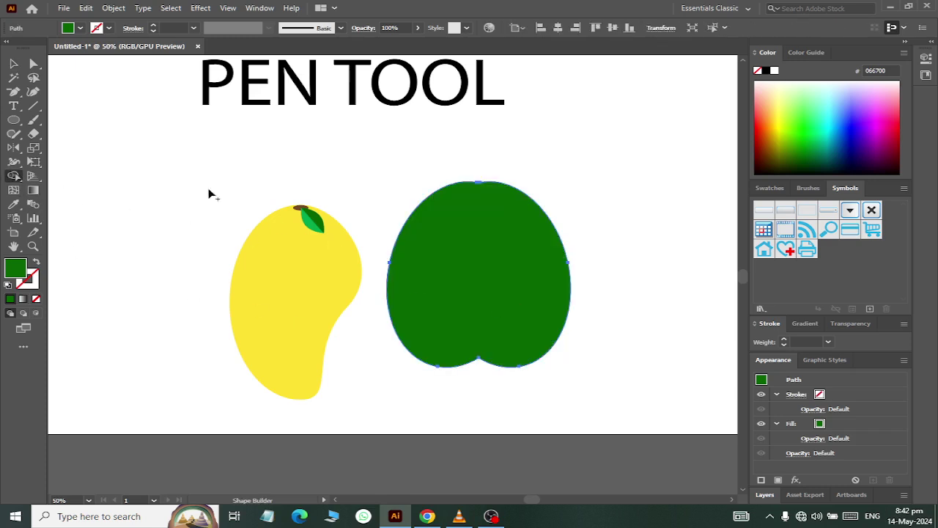
pyautogui.click(13, 65)
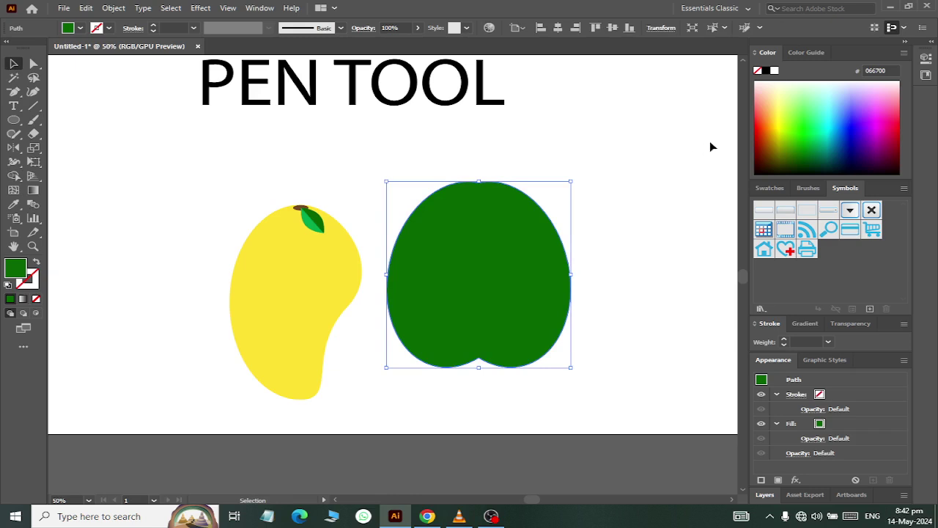
# Fill the merged shape brown 742B00 and rotate it 180° so the dip is on top.
pyautogui.click(767, 148)
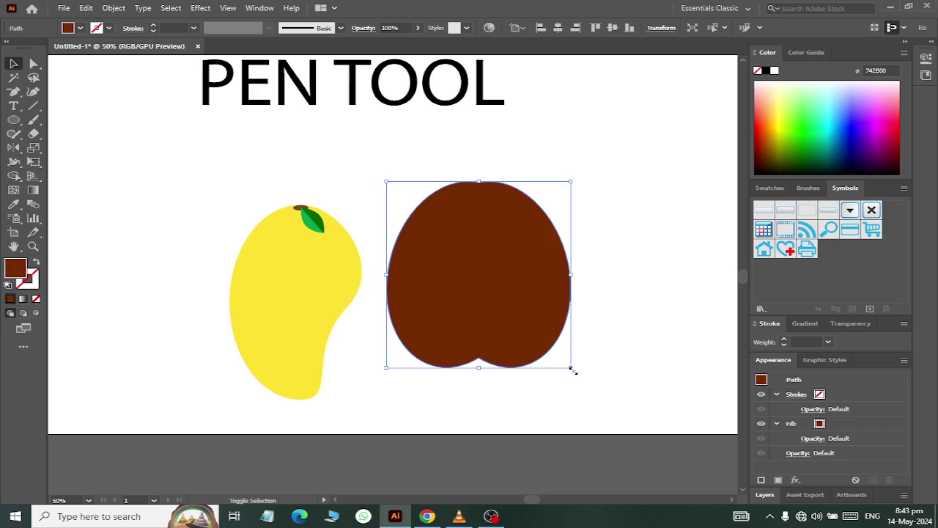
pyautogui.moveTo(572, 368); pyautogui.dragTo(571, 181)
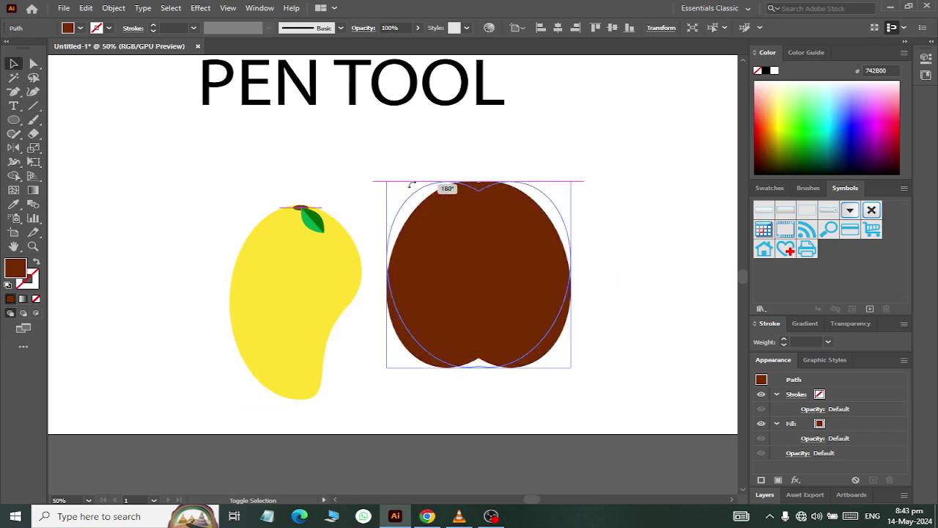
pyautogui.click(599, 229)
pyautogui.click(566, 300)
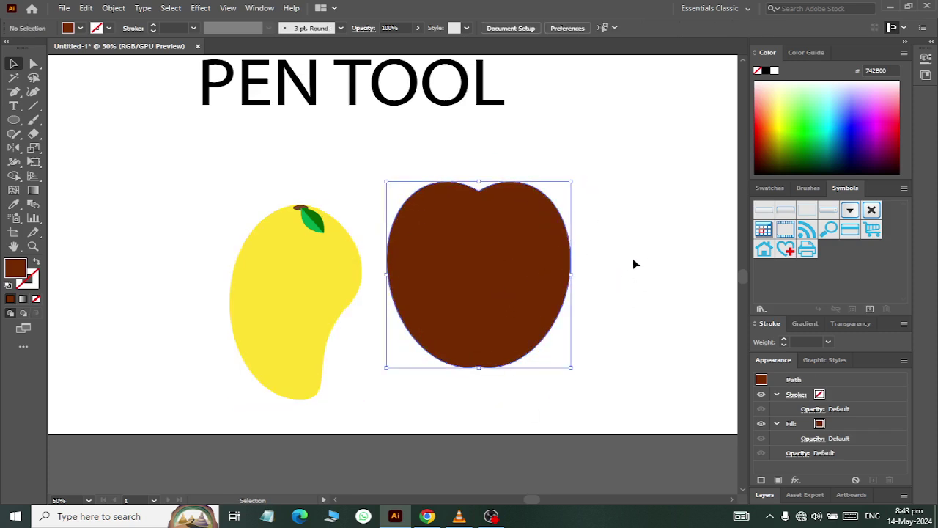
pyautogui.click(634, 264)
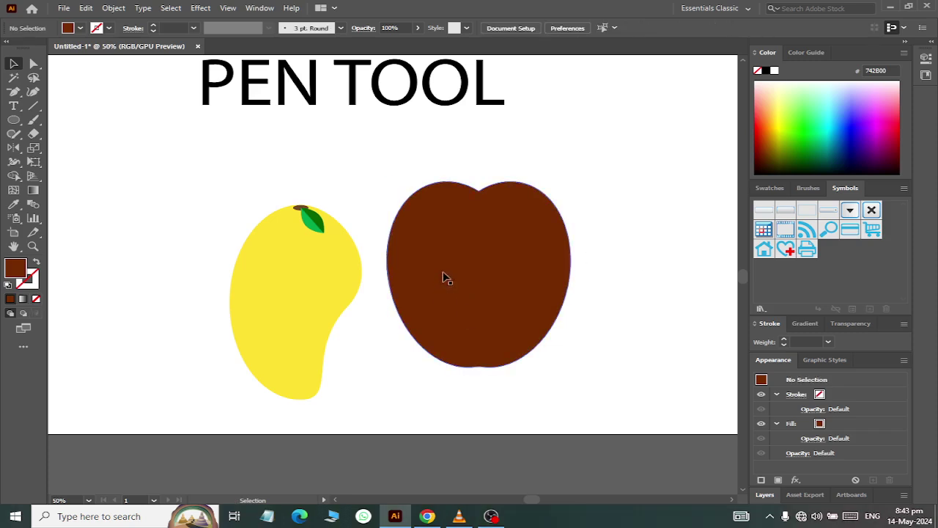
pyautogui.click(14, 121)
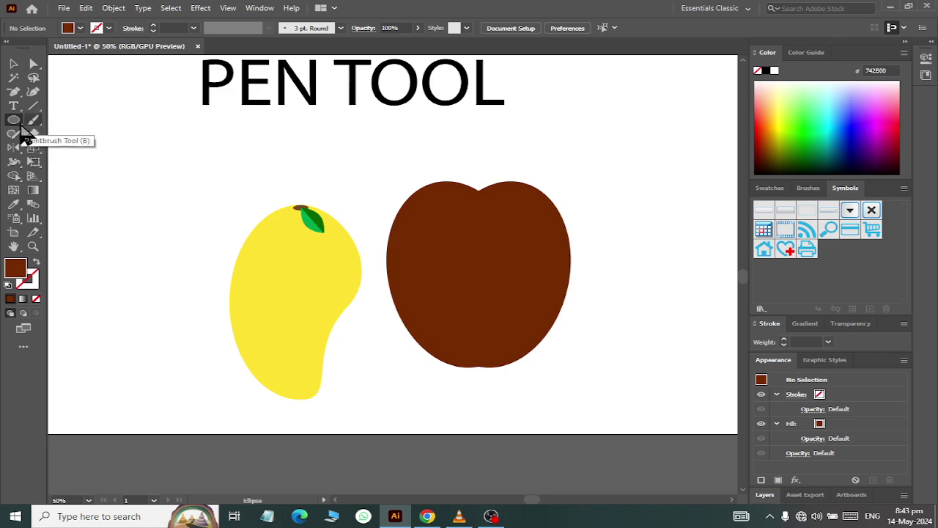
# Draw a thin rectangle for the stem and slant its top corner.
pyautogui.moveTo(13, 121); pyautogui.dragTo(53, 122)
pyautogui.press('m')
pyautogui.moveTo(106, 181); pyautogui.dragTo(113, 233)
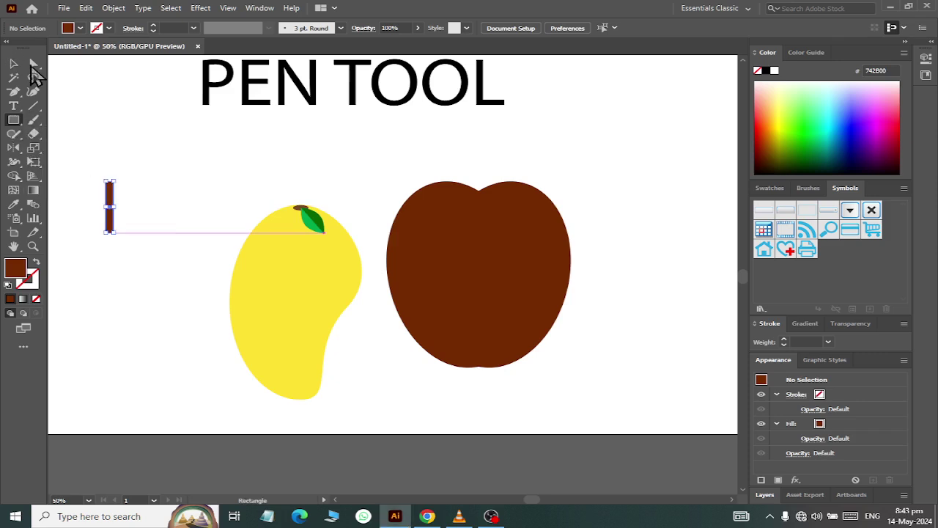
pyautogui.press('a')
pyautogui.moveTo(115, 183); pyautogui.dragTo(112, 175)
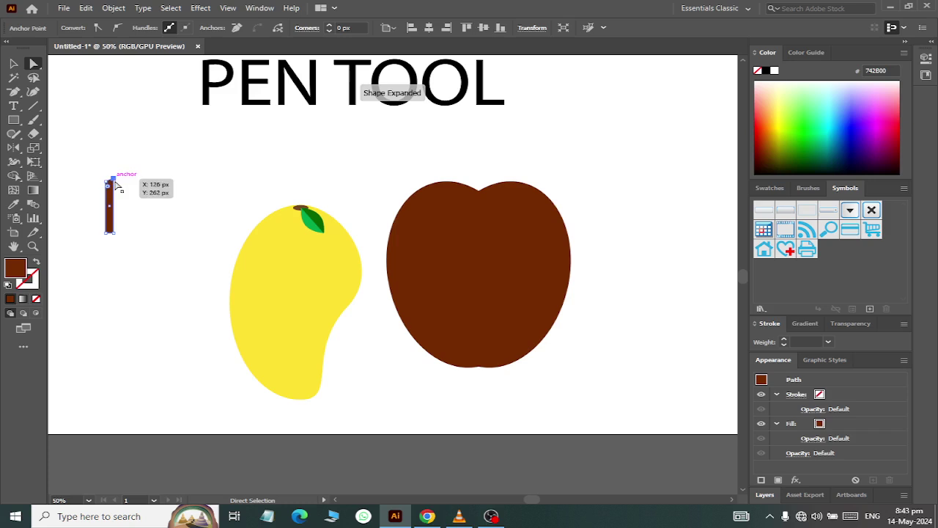
pyautogui.click(13, 64)
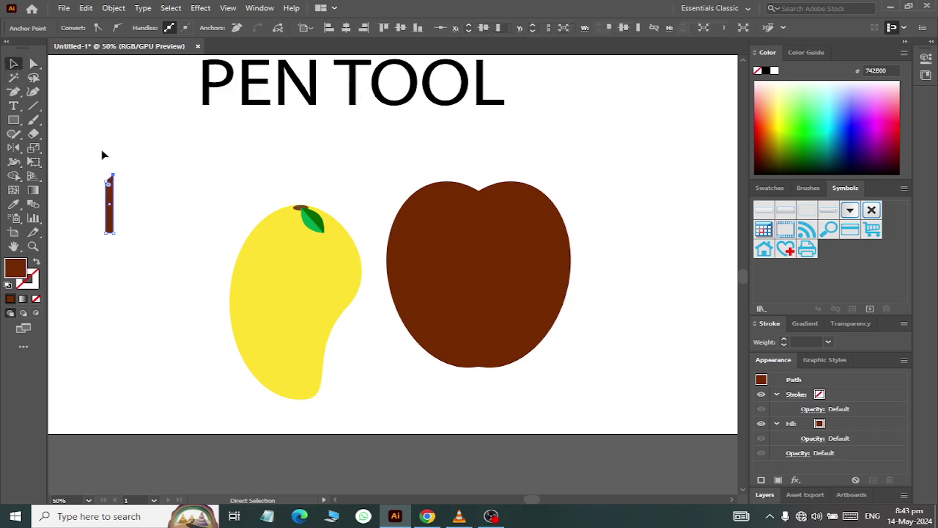
pyautogui.click(134, 273)
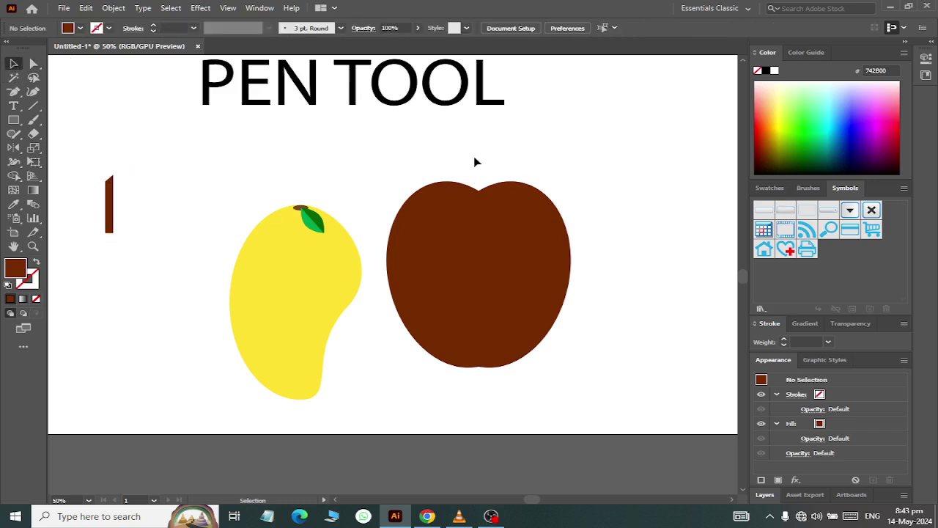
# Fill the stem light brown 754C24, move it onto the apple top, and send it to back.
pyautogui.moveTo(88, 172); pyautogui.dragTo(154, 262)
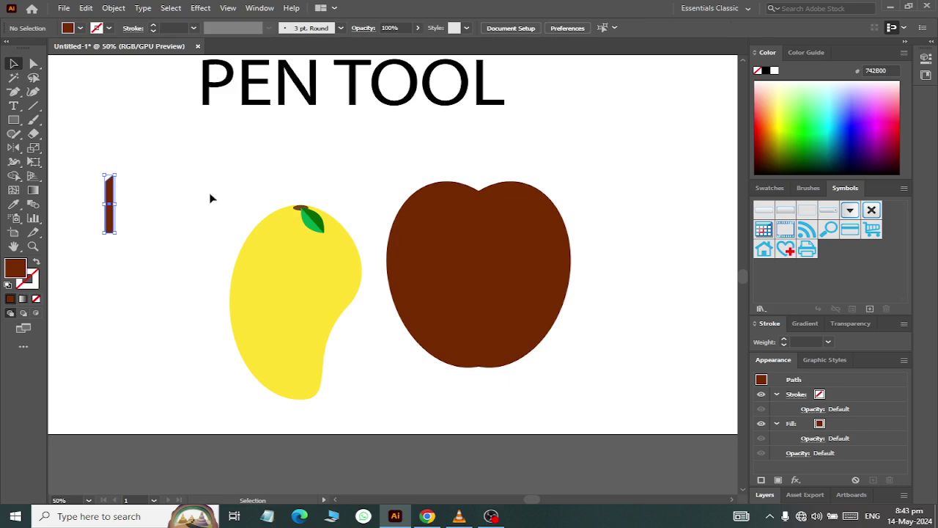
pyautogui.click(80, 28)
pyautogui.click(109, 65)
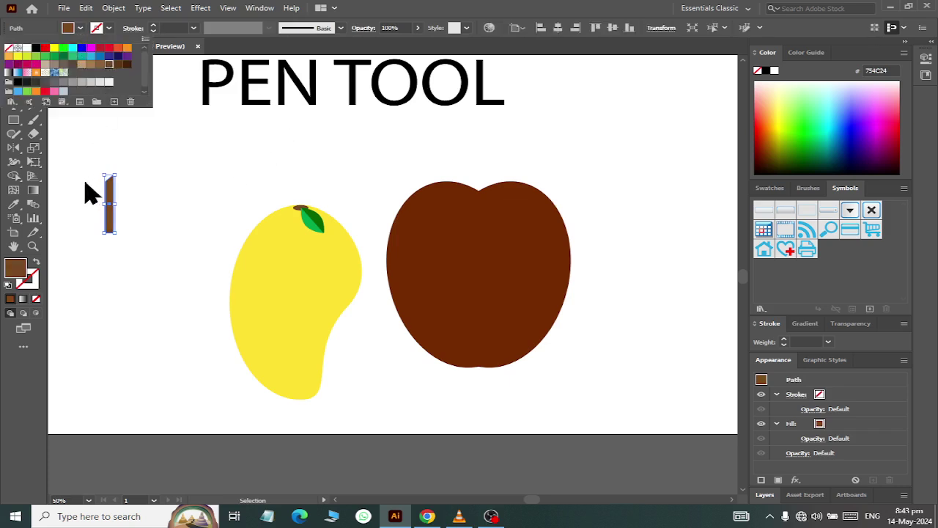
pyautogui.click(91, 220)
pyautogui.moveTo(113, 205)
pyautogui.mouseDown()
pyautogui.moveTo(434, 198)
pyautogui.moveTo(477, 209)
pyautogui.mouseUp()
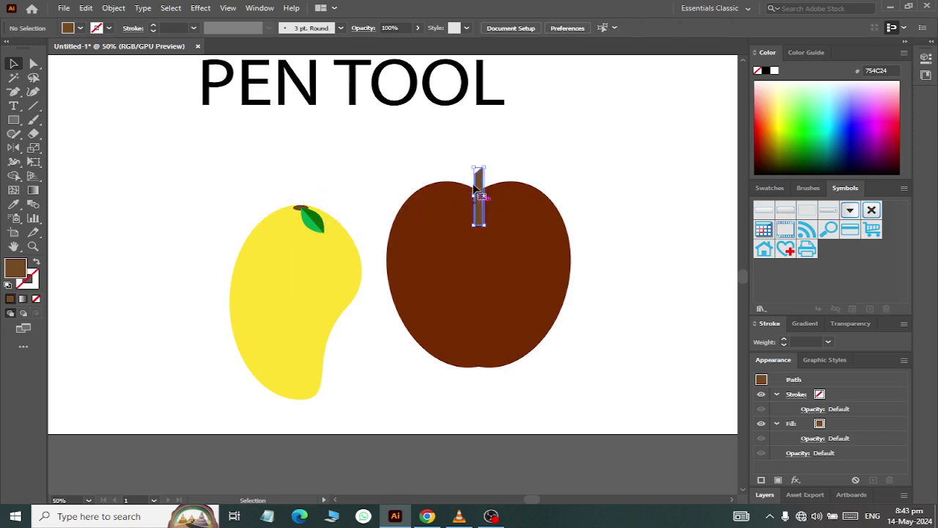
pyautogui.rightClick(477, 184)
pyautogui.moveTo(516, 397)
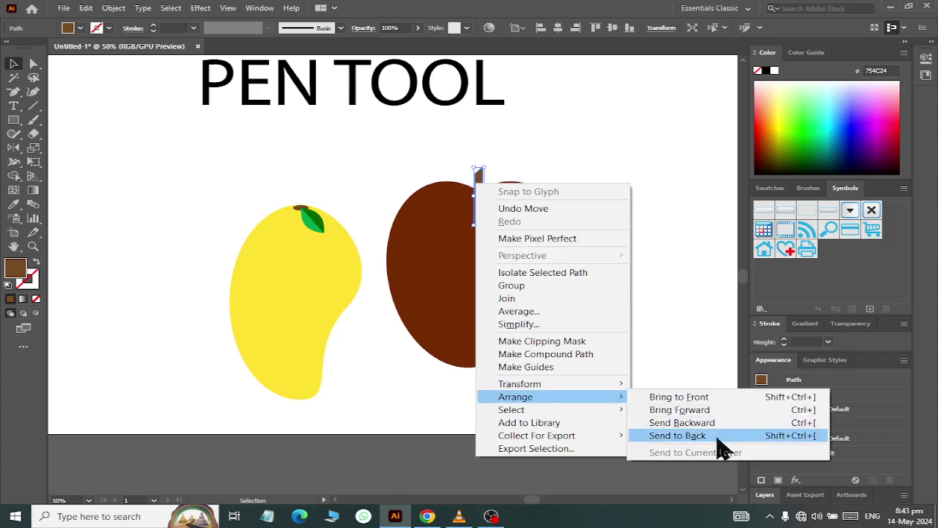
pyautogui.click(712, 437)
# Deselect the finished apple and bring up the save dialog with Ctrl+S.
pyautogui.click(676, 342)
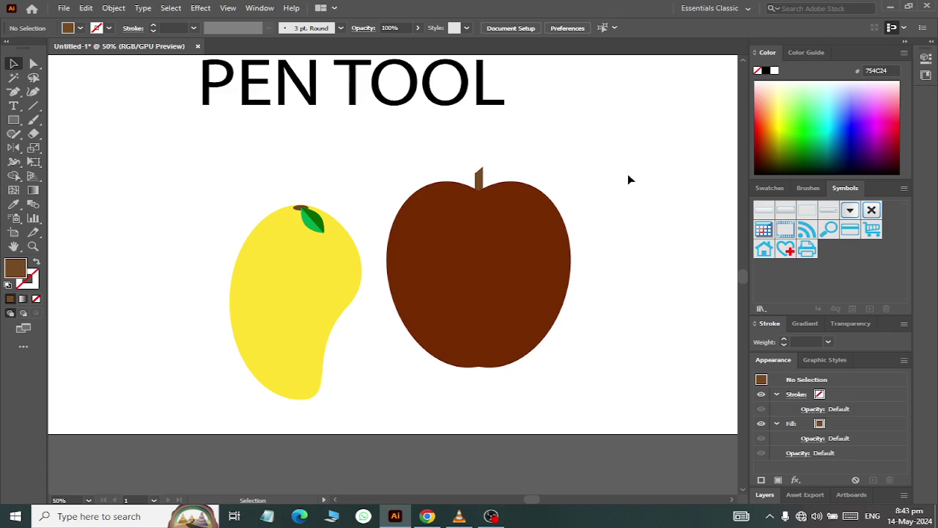
pyautogui.press('a')
pyautogui.hotkey('ctrl', 's')
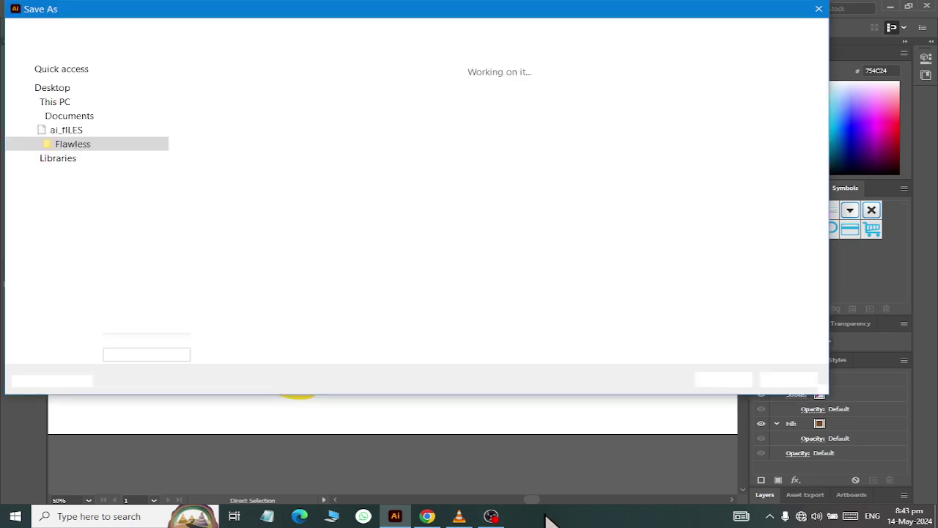